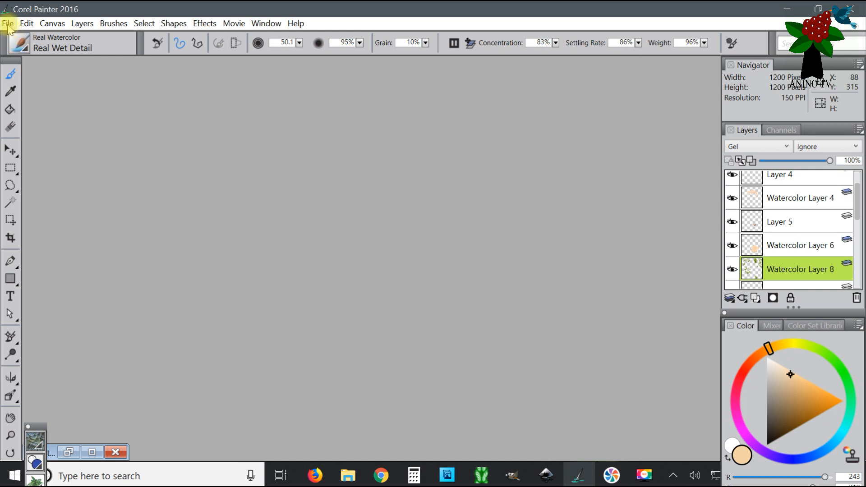
- Create a new image named "Watercolour blossom spray", 8 by 8 inches at 150 pixels per inch, using the third texture under Watercolor Papers
click(8, 25)
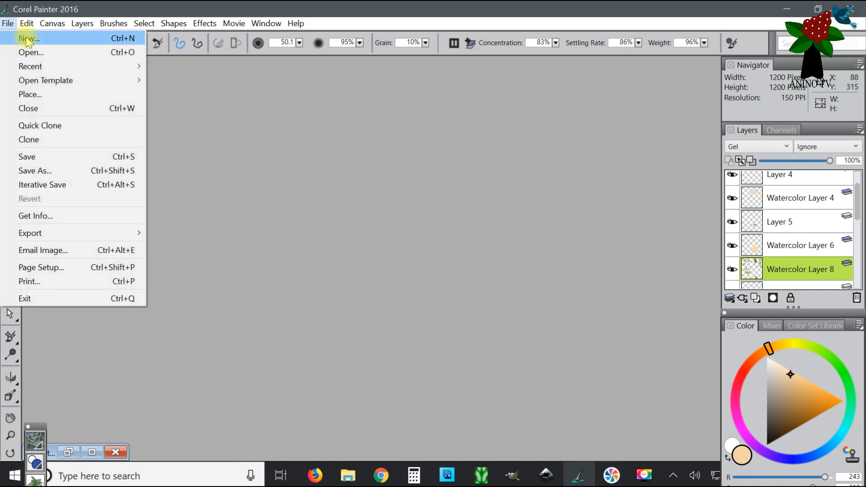
click(24, 33)
drag(435, 185, 275, 156)
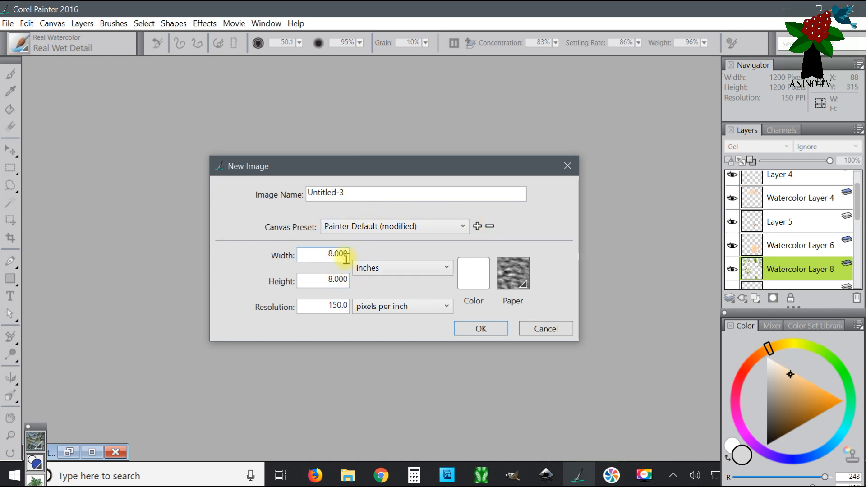
click(340, 280)
click(338, 305)
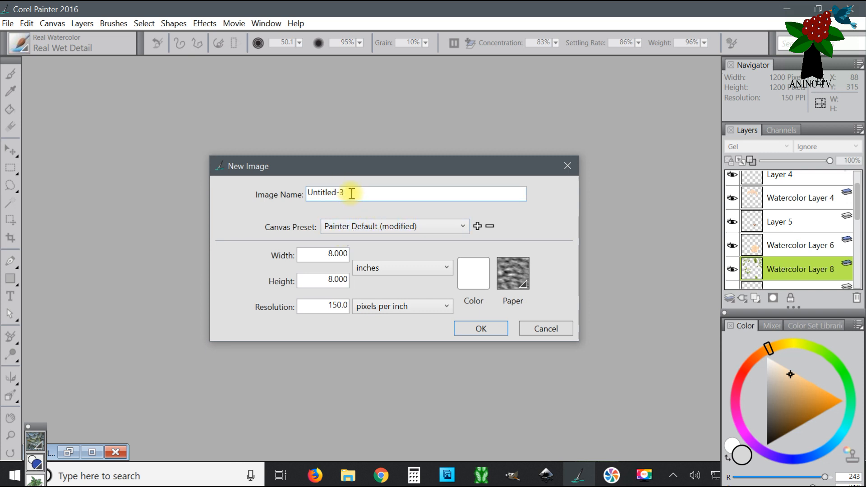
drag(355, 192, 302, 193)
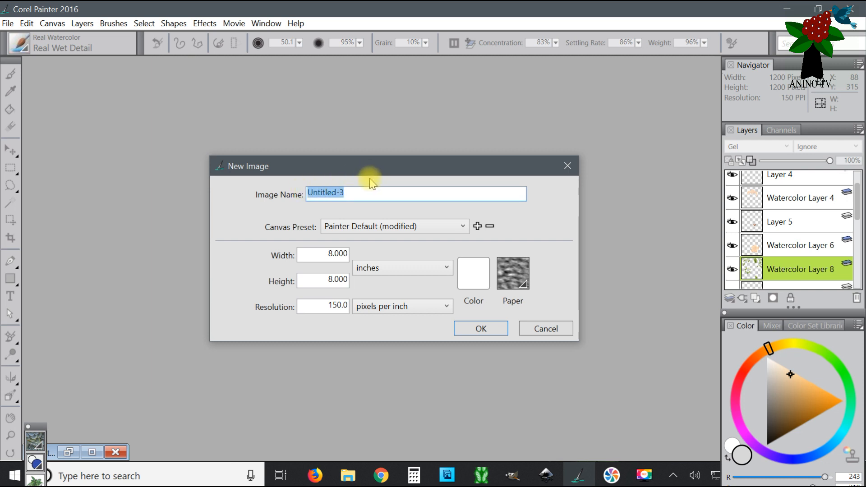
text(Watercolour blossom spray)
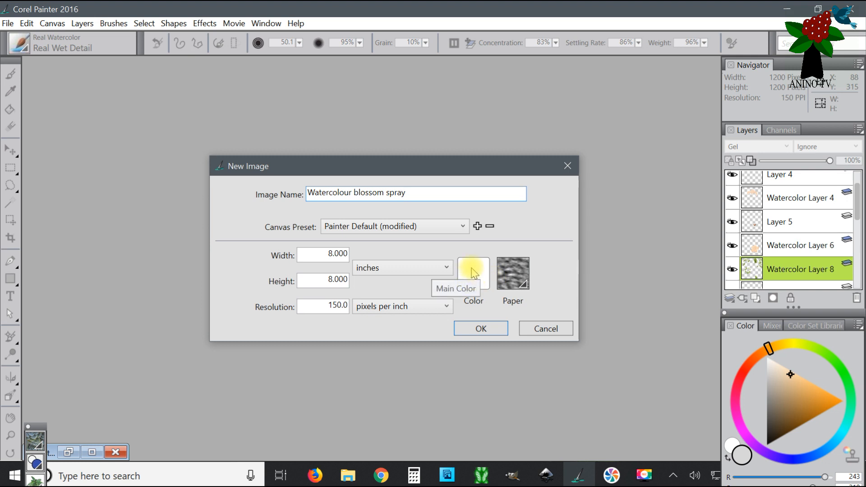
click(524, 285)
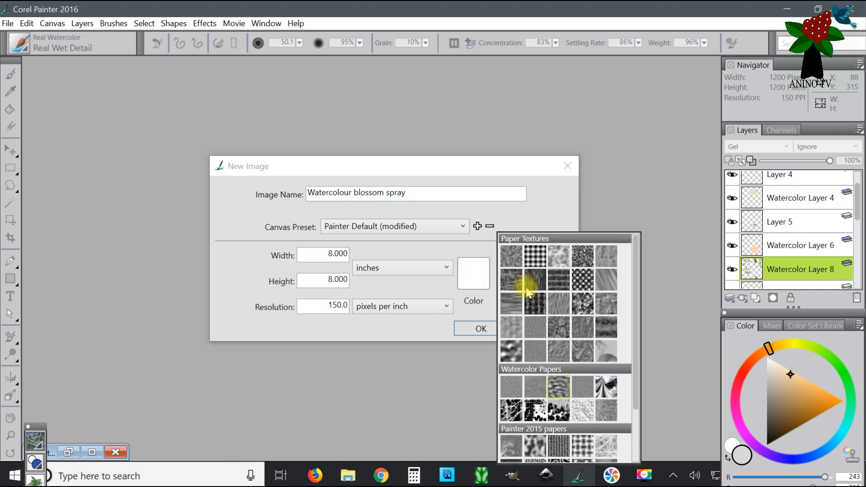
click(557, 386)
click(480, 328)
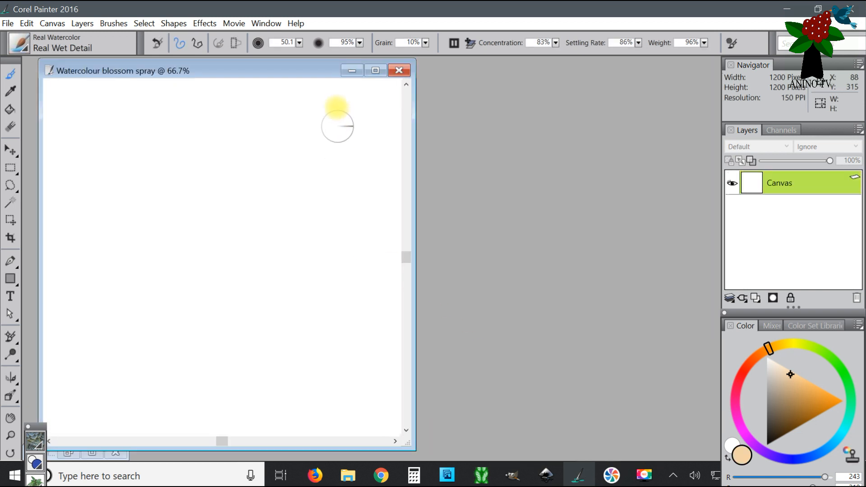
- Maximize the new image's window and make a dab on the canvas with the Real Watercolor brush Real Wet Detail
drag(333, 71, 450, 75)
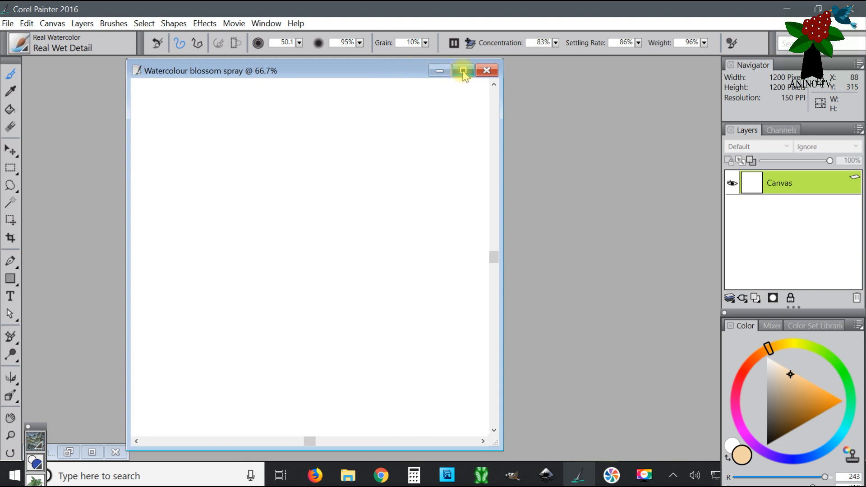
click(463, 72)
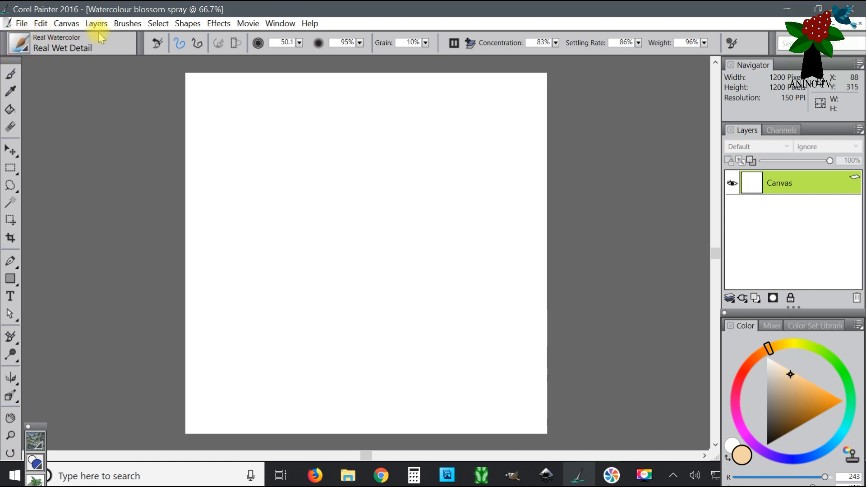
click(23, 40)
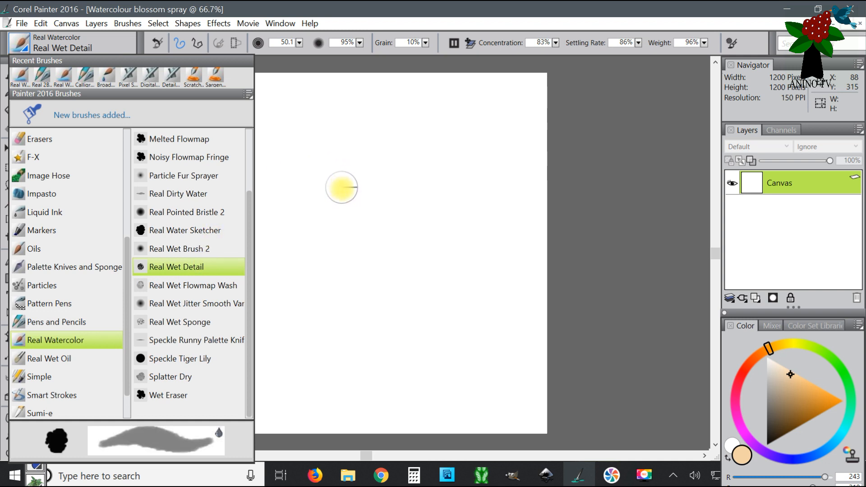
click(349, 194)
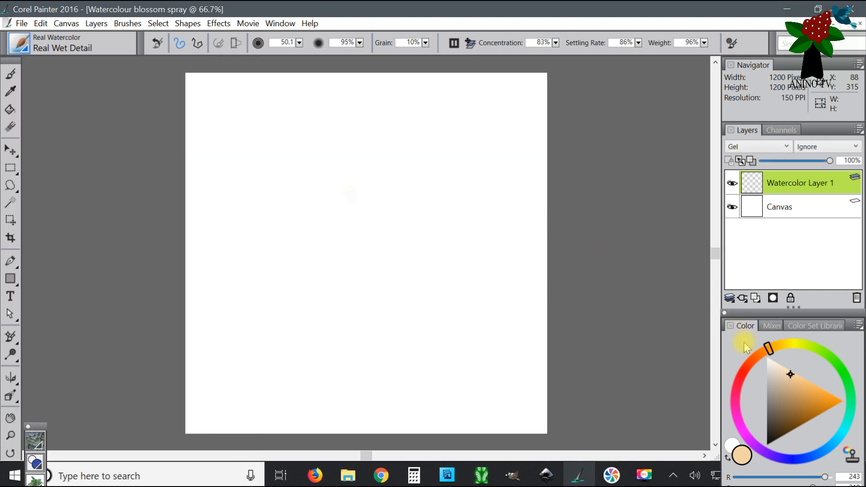
- Set the paint color to a light violet
click(793, 382)
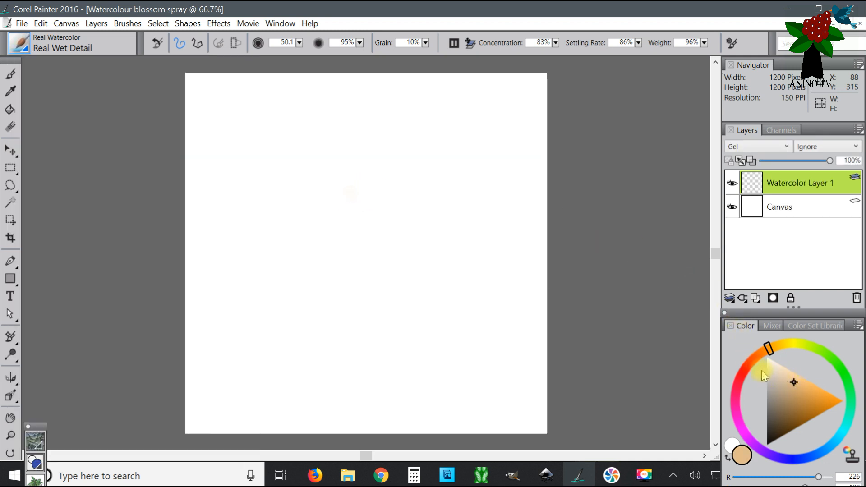
click(741, 426)
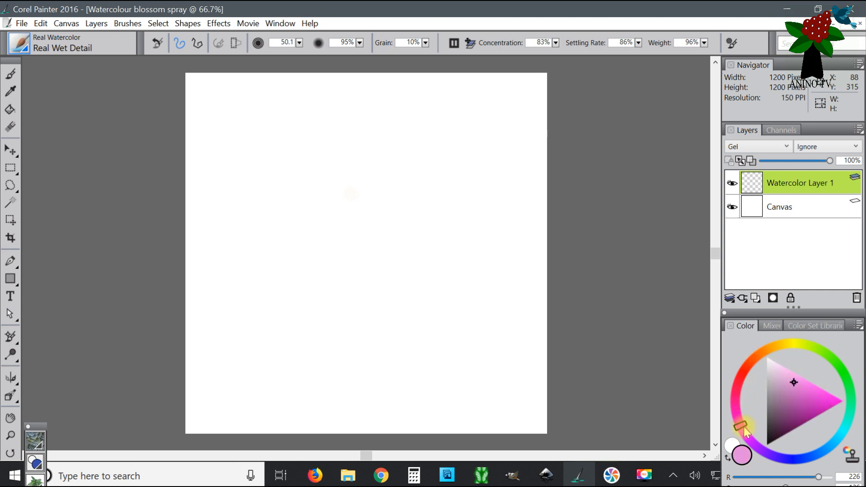
click(768, 461)
click(797, 380)
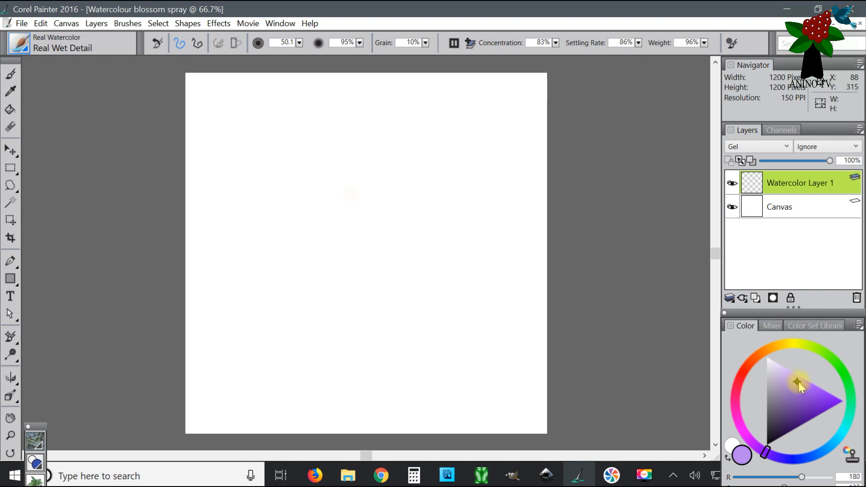
click(796, 380)
click(796, 380)
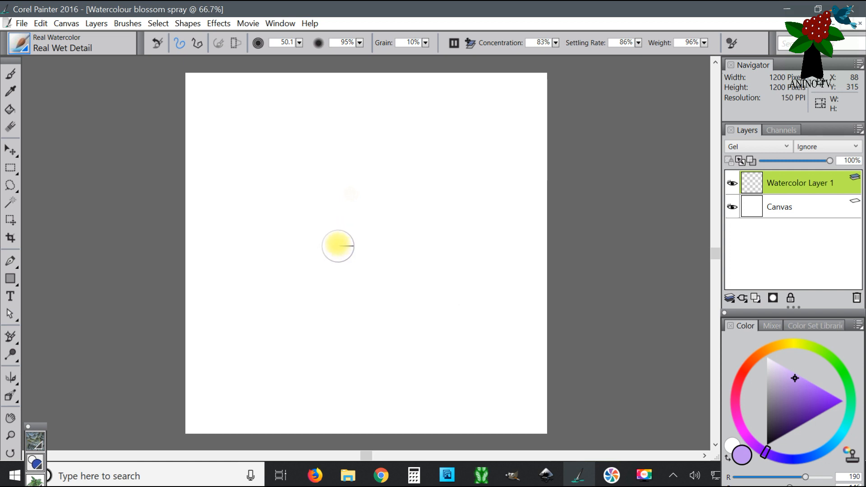
- Paint several light violet test petals in pairs across the canvas, and delete their watercolor layer
mouse_move(335, 244)
mouse_down()
mouse_move(316, 195)
mouse_move(324, 157)
mouse_move(358, 169)
mouse_move(354, 206)
mouse_move(335, 235)
mouse_move(347, 168)
mouse_move(332, 169)
mouse_move(341, 233)
mouse_up()
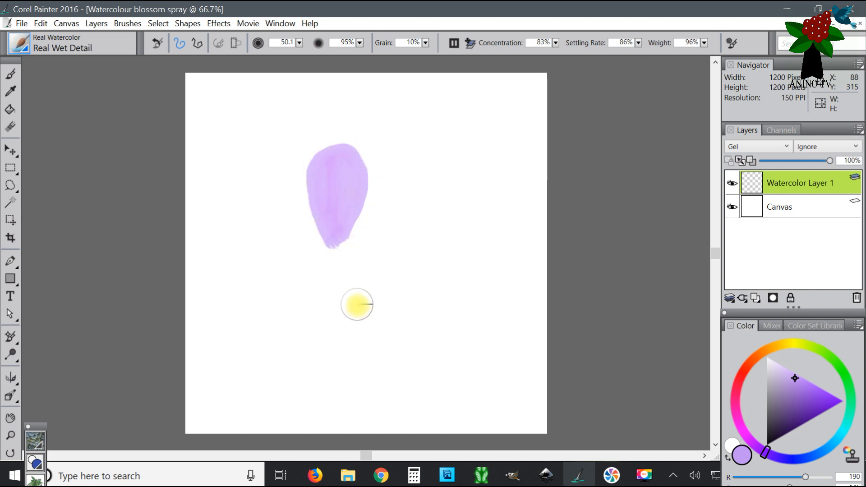
mouse_move(343, 236)
mouse_down()
mouse_move(357, 192)
mouse_move(378, 176)
mouse_move(396, 179)
mouse_move(394, 201)
mouse_move(372, 228)
mouse_move(343, 237)
mouse_move(382, 185)
mouse_move(354, 210)
mouse_move(346, 234)
mouse_move(384, 202)
mouse_move(407, 205)
mouse_move(308, 327)
mouse_move(309, 292)
mouse_move(358, 210)
mouse_move(388, 179)
mouse_move(349, 169)
mouse_move(357, 167)
mouse_move(373, 206)
mouse_move(369, 199)
mouse_move(342, 215)
mouse_move(345, 233)
mouse_move(266, 269)
mouse_move(273, 237)
mouse_move(300, 274)
mouse_move(303, 297)
mouse_move(274, 250)
mouse_move(266, 257)
mouse_move(291, 289)
mouse_move(271, 260)
mouse_move(281, 250)
mouse_move(306, 293)
mouse_move(342, 285)
mouse_move(288, 292)
mouse_move(304, 296)
mouse_move(295, 263)
mouse_move(319, 248)
mouse_move(303, 299)
mouse_move(299, 235)
mouse_move(317, 296)
mouse_up()
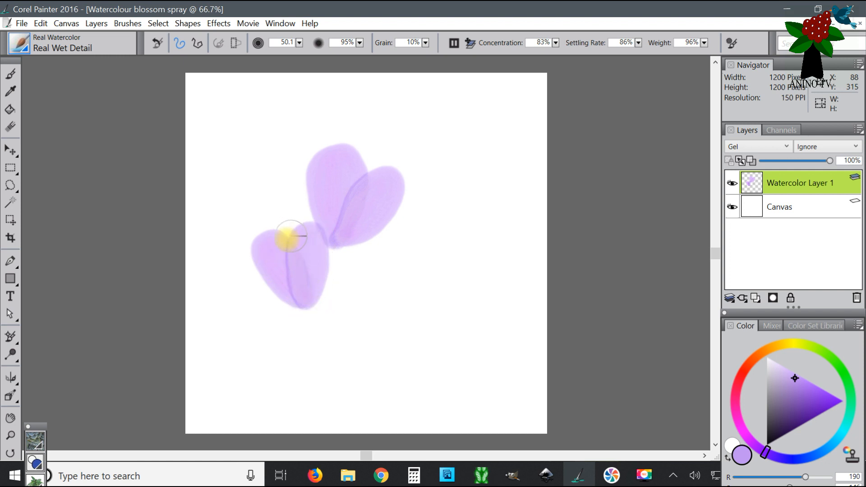
mouse_move(416, 283)
mouse_down()
mouse_move(423, 233)
mouse_move(415, 276)
mouse_move(406, 228)
mouse_move(400, 250)
mouse_move(419, 267)
mouse_move(420, 291)
mouse_move(459, 250)
mouse_move(476, 253)
mouse_move(466, 276)
mouse_move(431, 291)
mouse_move(463, 262)
mouse_move(460, 250)
mouse_move(423, 294)
mouse_move(469, 264)
mouse_up()
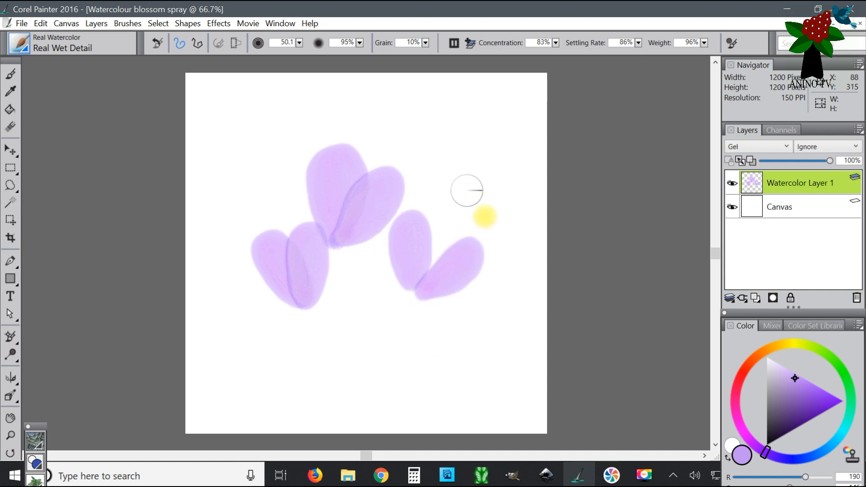
click(856, 298)
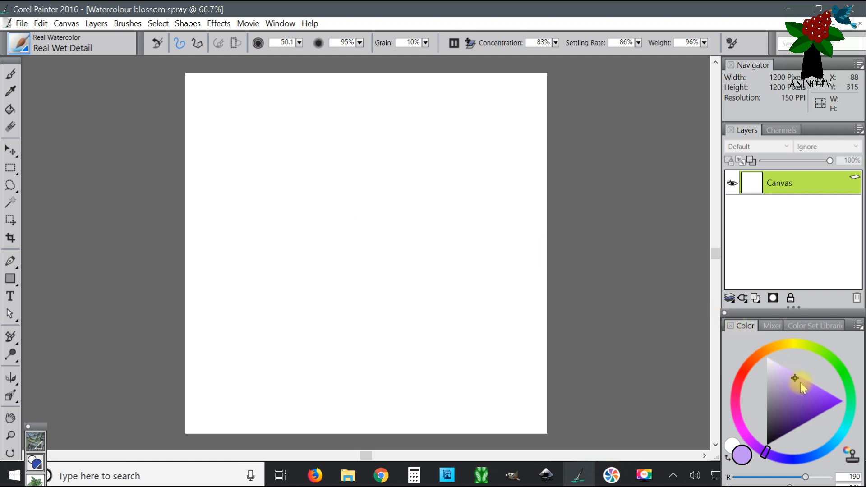
- Deepen the paint color to a medium violet, trying it out in test strokes on a watercolor layer that is deleted again
drag(799, 380, 809, 386)
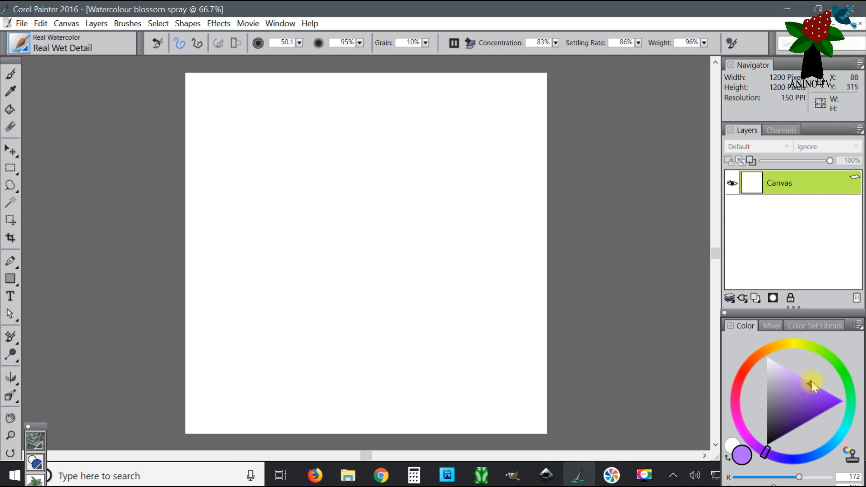
mouse_move(344, 220)
mouse_down()
mouse_move(333, 180)
mouse_move(349, 171)
mouse_up()
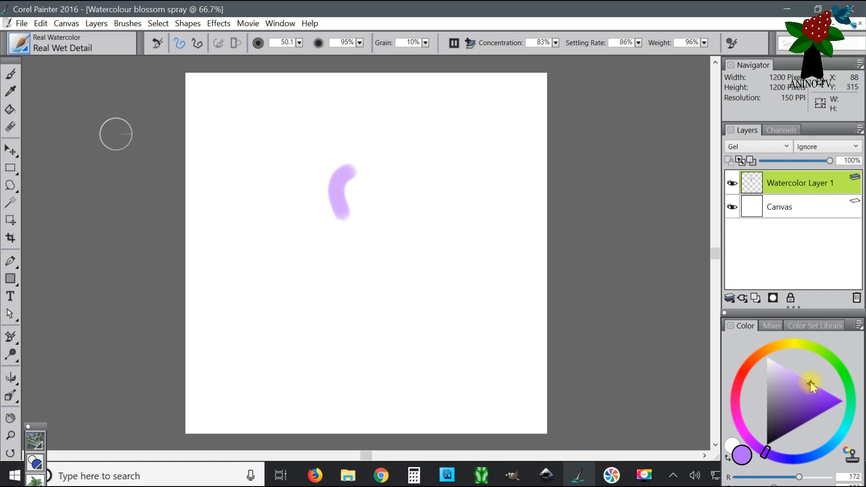
drag(810, 385, 808, 391)
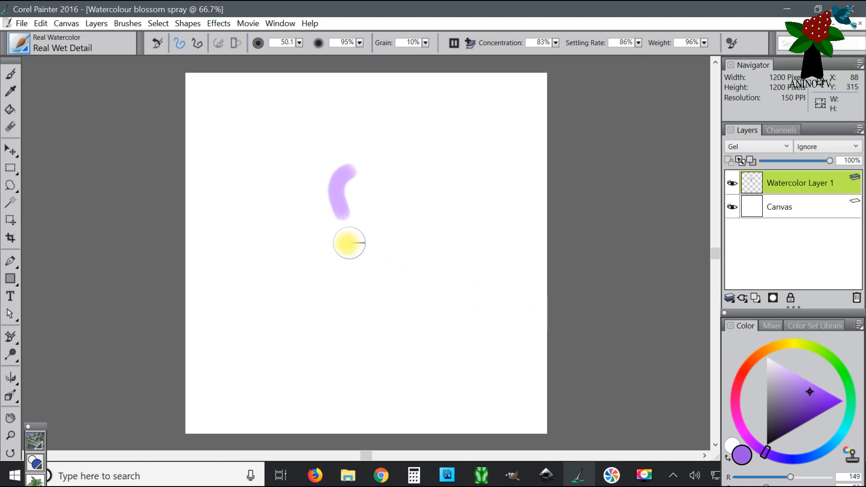
mouse_move(346, 243)
mouse_down()
mouse_move(357, 185)
mouse_move(346, 238)
mouse_move(401, 185)
mouse_move(401, 209)
mouse_up()
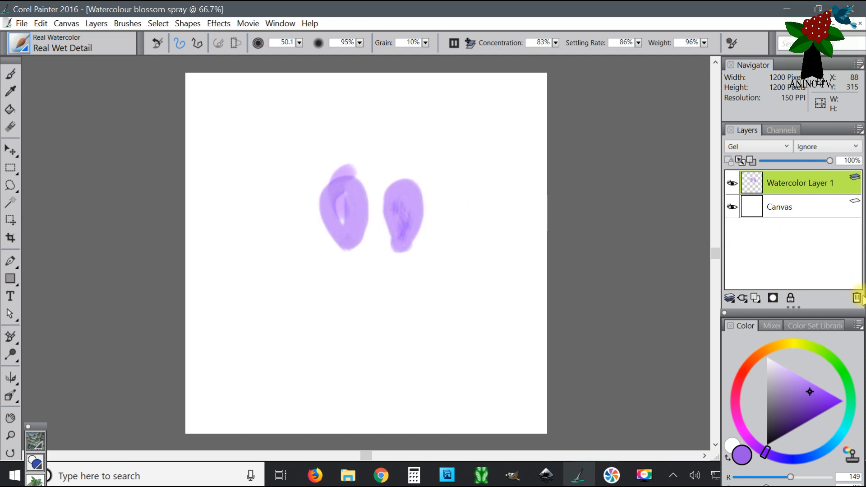
click(855, 297)
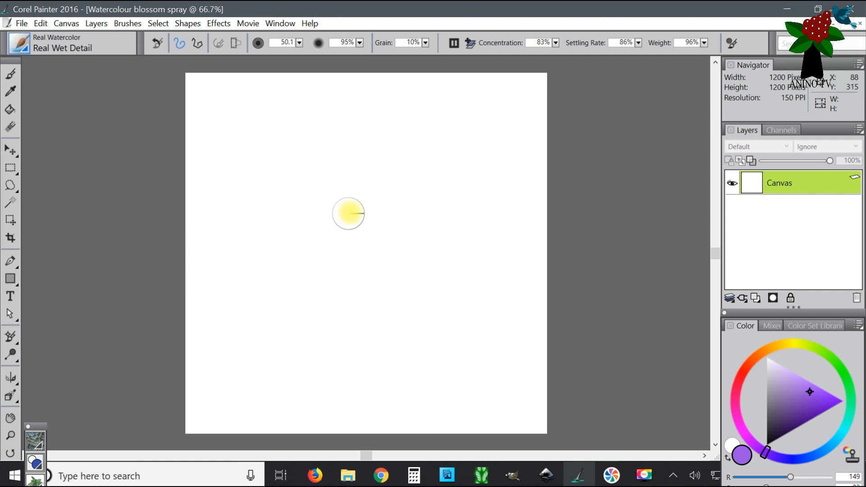
- Set the Real Wet Detail brush's size to 50 and its opacity to 100%
click(299, 43)
click(191, 52)
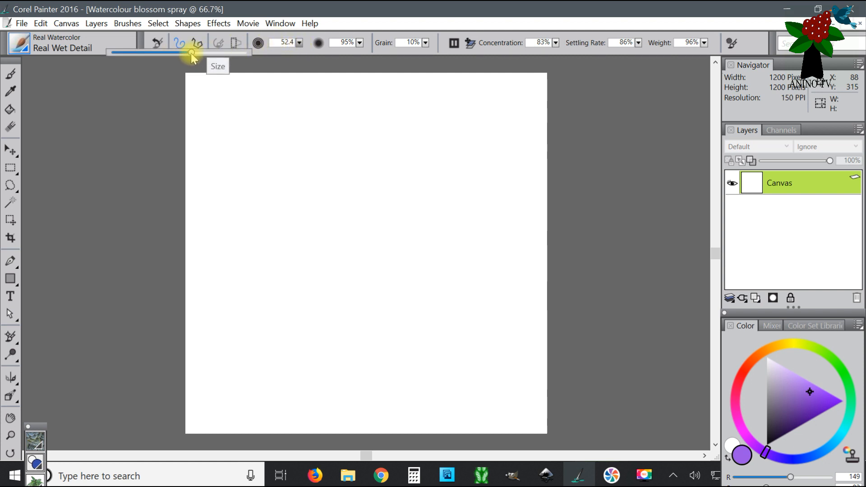
drag(188, 54, 191, 54)
click(289, 42)
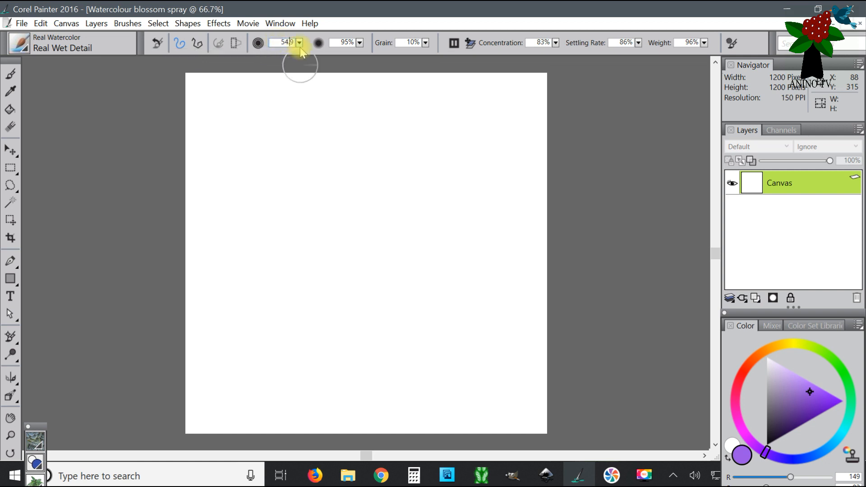
double_click(282, 45)
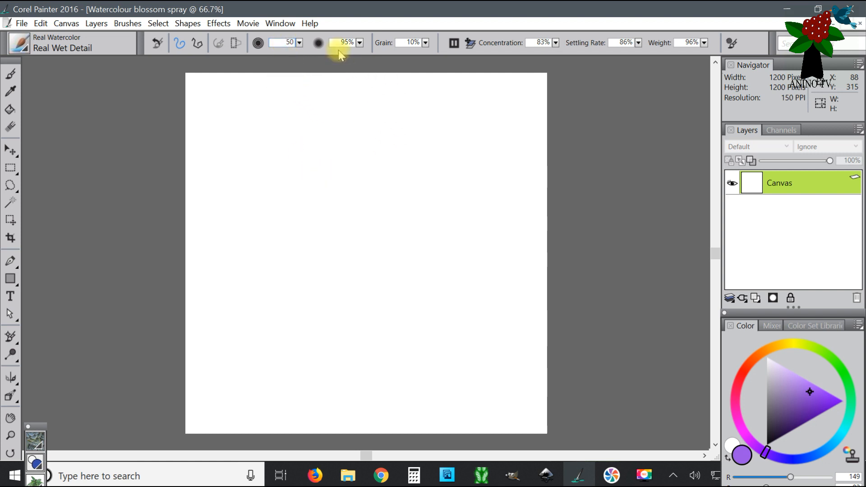
drag(360, 42, 307, 54)
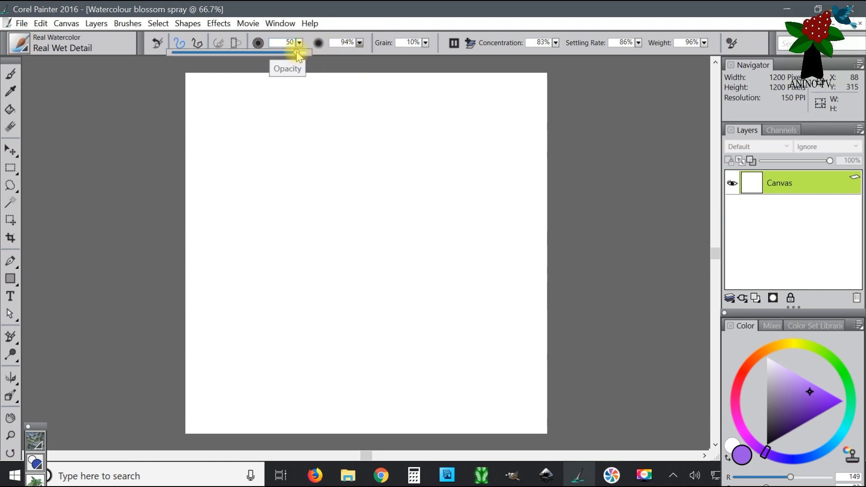
drag(298, 55, 305, 49)
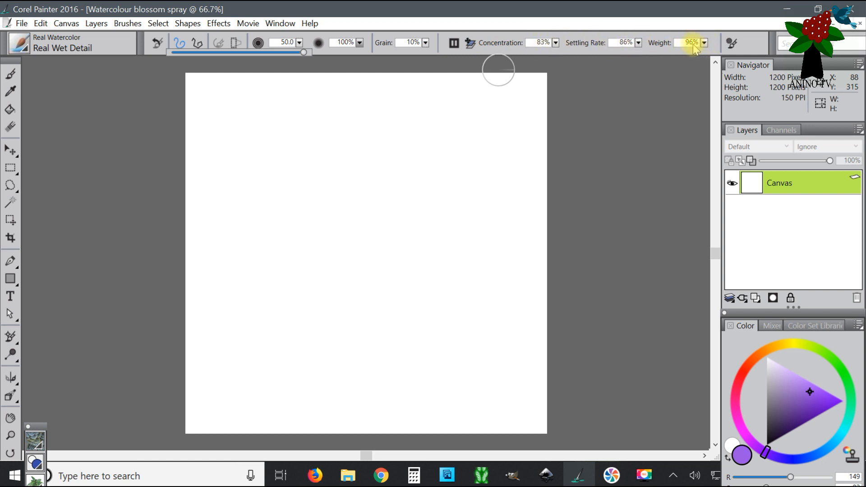
- Review the brush's advanced controls, including the Real Watercolor settings for water, flow, pigment and paper
click(731, 44)
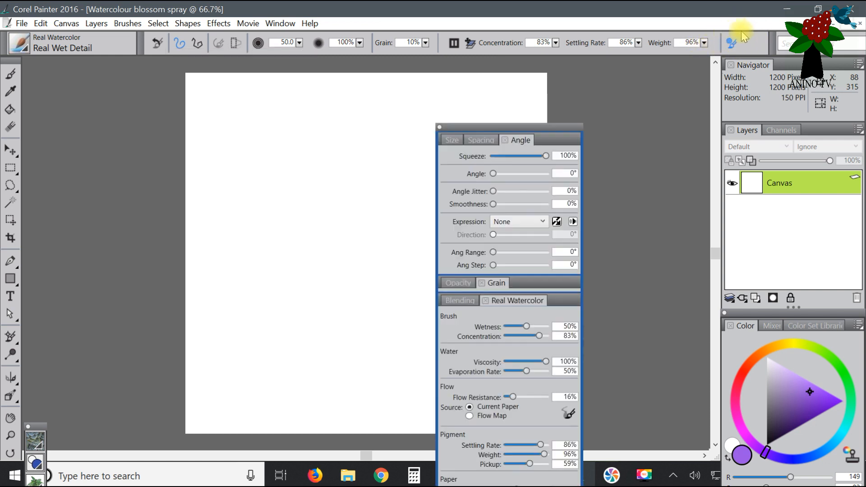
mouse_move(550, 128)
mouse_down()
mouse_move(575, 91)
mouse_move(573, 66)
mouse_up()
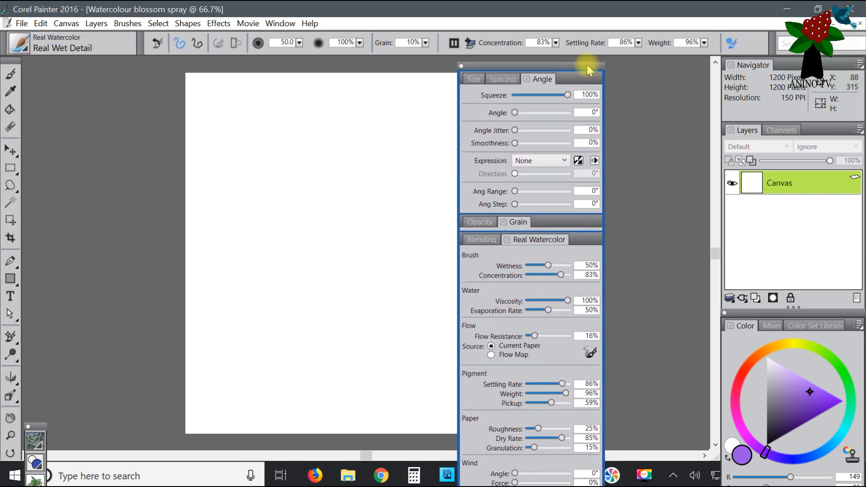
click(731, 42)
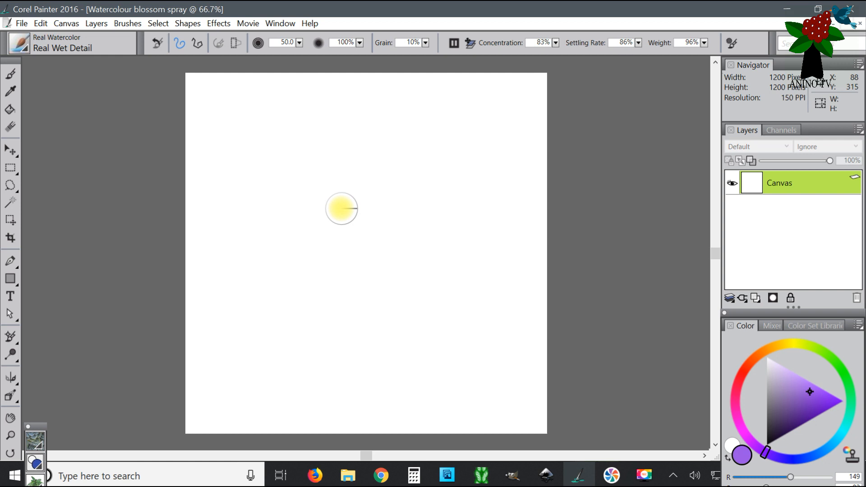
- Paint two overlapping violet petals meeting at their lower tips in the upper middle of the canvas
mouse_move(336, 211)
mouse_down()
mouse_move(323, 176)
mouse_move(333, 168)
mouse_move(349, 187)
mouse_move(342, 209)
mouse_move(341, 178)
mouse_move(331, 173)
mouse_move(327, 187)
mouse_move(337, 206)
mouse_move(327, 186)
mouse_move(336, 181)
mouse_move(337, 200)
mouse_move(339, 172)
mouse_move(323, 171)
mouse_move(318, 184)
mouse_move(336, 213)
mouse_move(319, 178)
mouse_move(328, 172)
mouse_move(341, 185)
mouse_up()
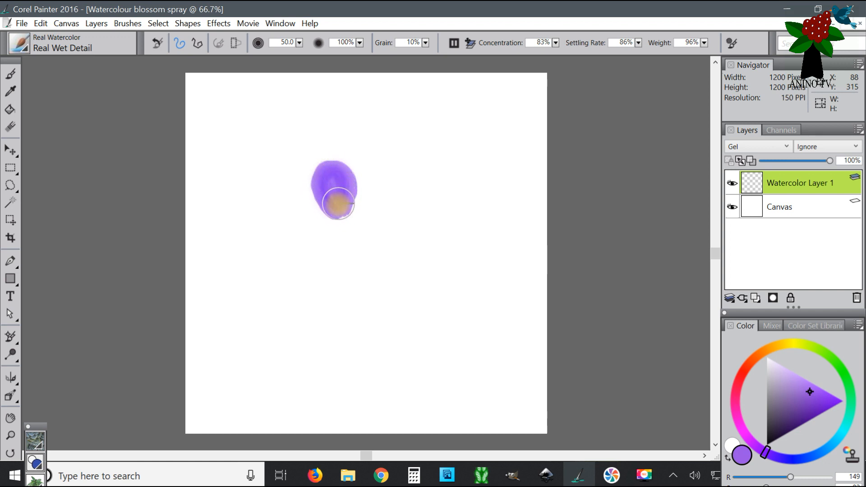
mouse_move(326, 175)
mouse_down()
mouse_move(332, 201)
mouse_move(335, 180)
mouse_move(335, 207)
mouse_move(322, 193)
mouse_move(324, 167)
mouse_move(344, 179)
mouse_move(339, 214)
mouse_move(322, 180)
mouse_move(337, 168)
mouse_move(347, 186)
mouse_move(339, 212)
mouse_move(346, 191)
mouse_move(337, 170)
mouse_move(318, 176)
mouse_move(331, 206)
mouse_up()
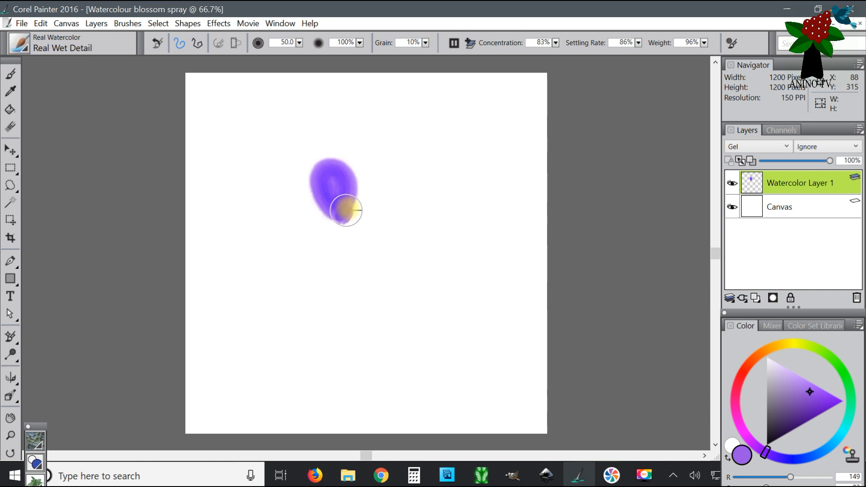
mouse_move(346, 210)
mouse_down()
mouse_move(380, 183)
mouse_move(370, 216)
mouse_move(349, 217)
mouse_move(368, 205)
mouse_move(374, 192)
mouse_move(349, 210)
mouse_move(367, 188)
mouse_move(378, 190)
mouse_move(362, 210)
mouse_up()
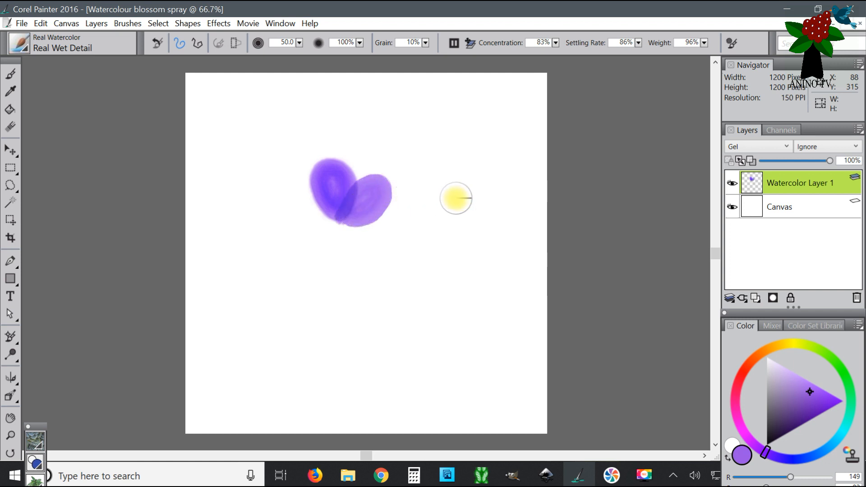
- Paint a third violet petal to the left of the upper petal and add a new layer above the watercolor layer
mouse_move(321, 216)
mouse_down()
mouse_move(294, 188)
mouse_move(288, 196)
mouse_move(309, 217)
mouse_move(322, 217)
mouse_move(294, 194)
mouse_move(309, 194)
mouse_move(315, 210)
mouse_move(306, 190)
mouse_move(284, 193)
mouse_move(285, 208)
mouse_move(319, 217)
mouse_up()
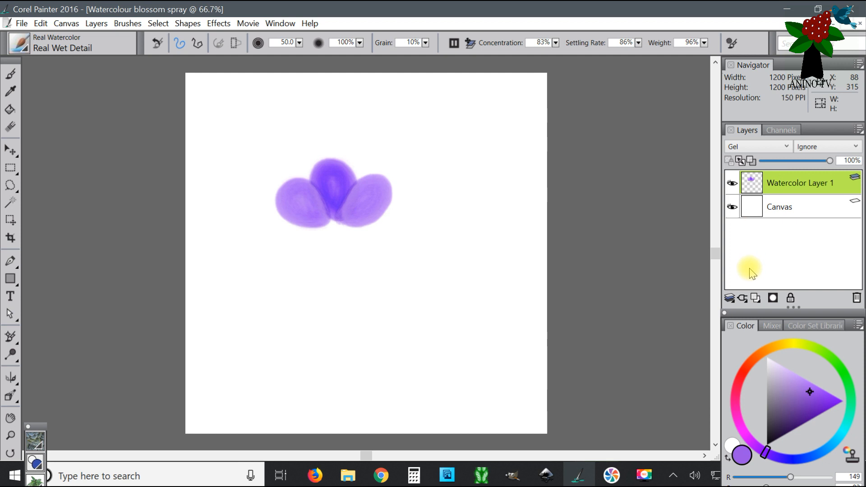
click(756, 299)
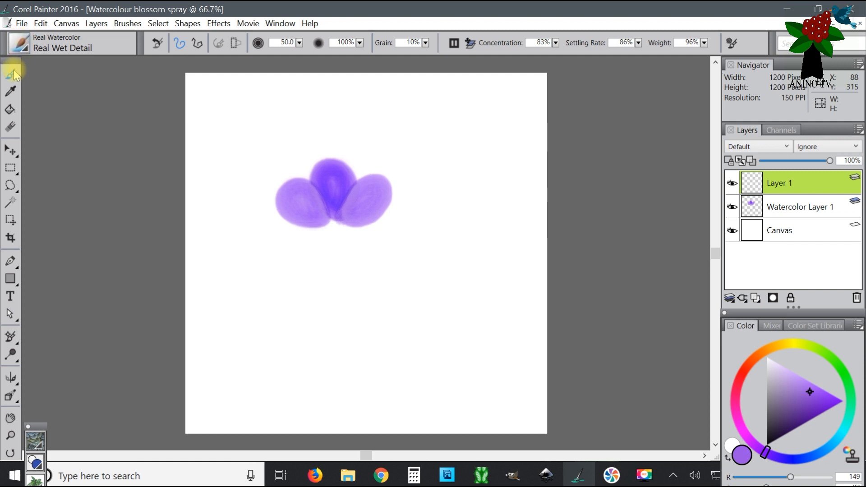
- Choose the Real 2B Pencil from the Pens and Pencils category and change the paint color to golden yellow
click(21, 45)
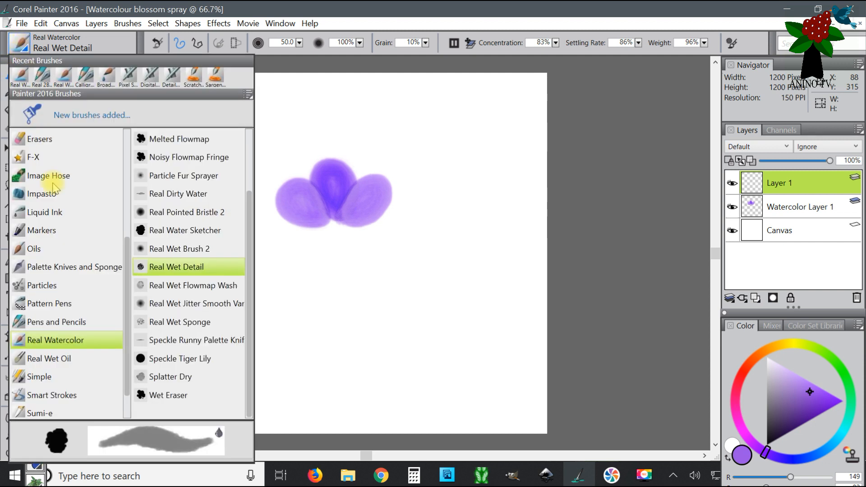
click(74, 321)
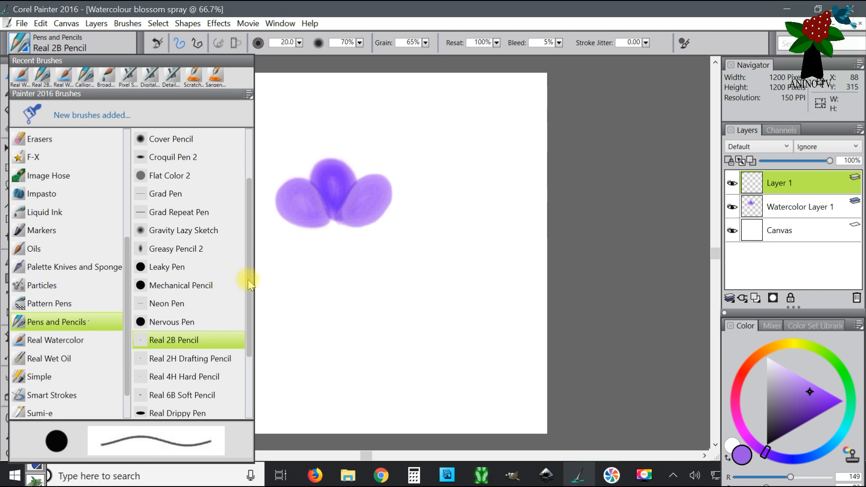
scroll(249, 283, up, 1)
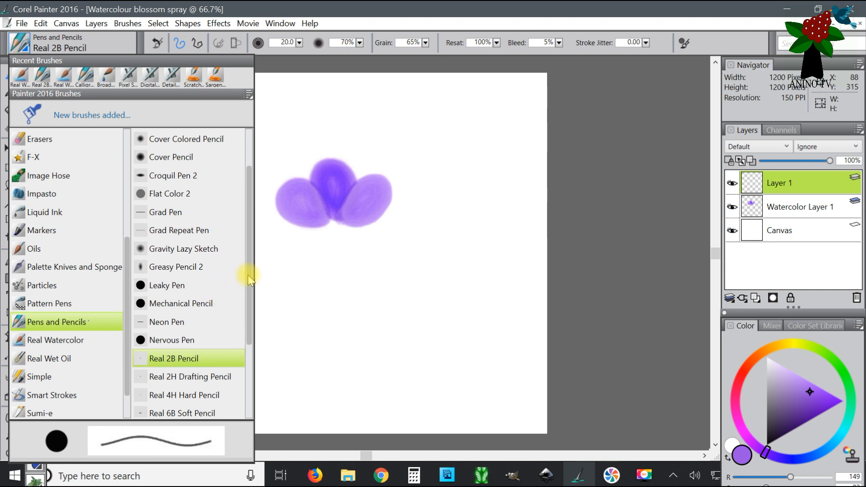
scroll(249, 279, down, 1)
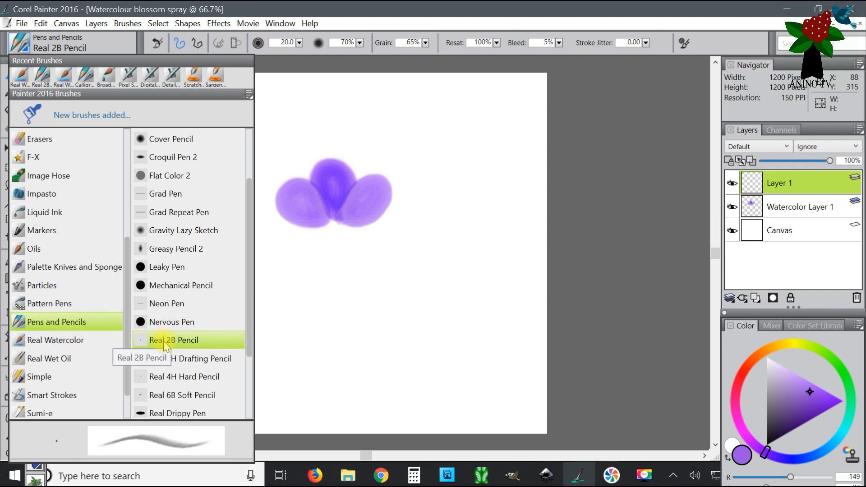
click(194, 341)
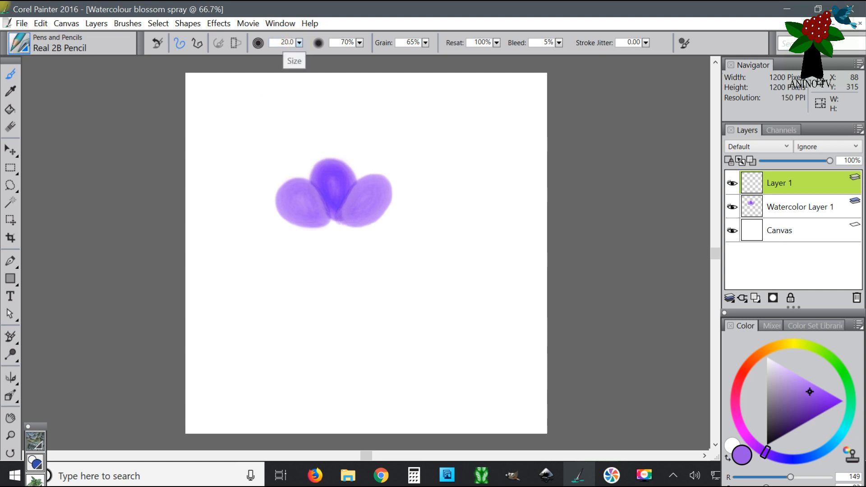
click(299, 42)
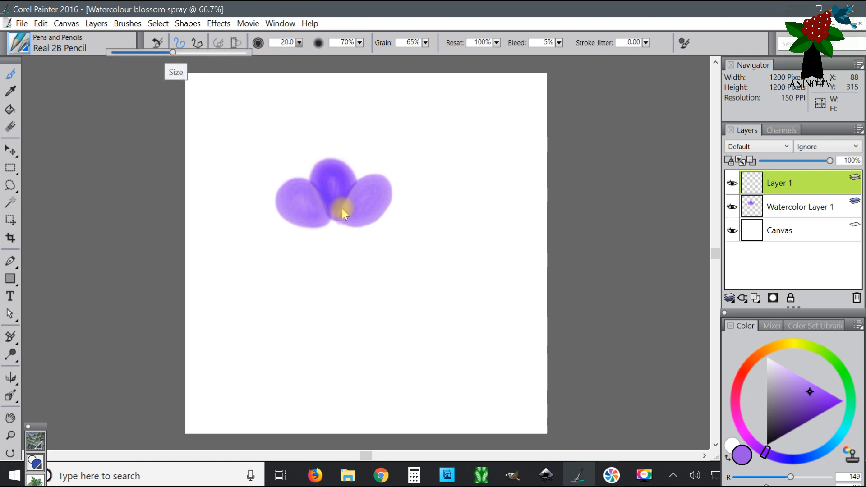
drag(805, 352, 786, 345)
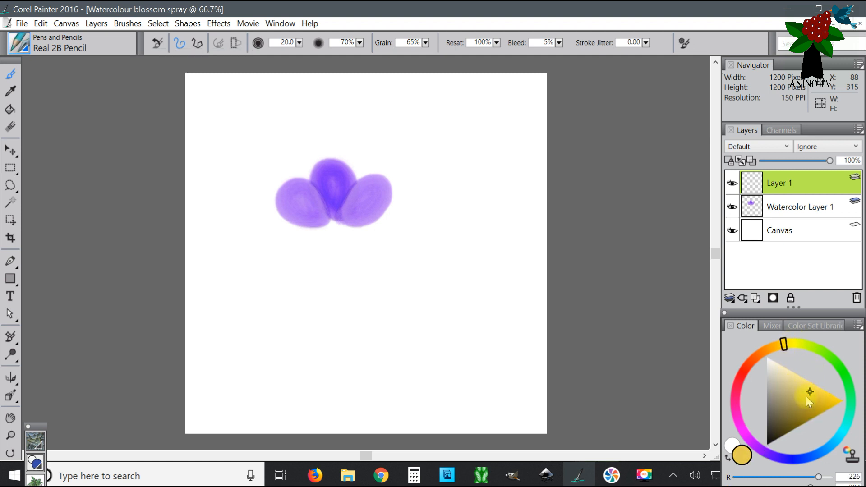
drag(810, 391, 821, 400)
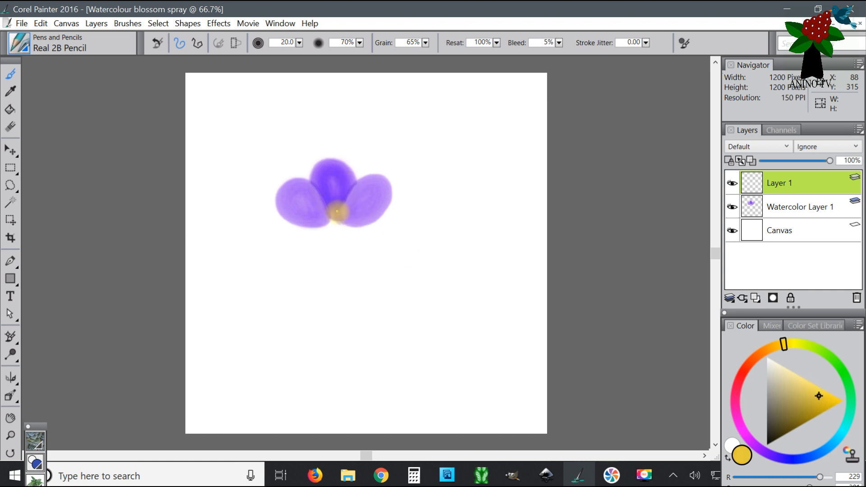
mouse_move(339, 218)
mouse_down()
mouse_move(359, 205)
mouse_move(351, 196)
mouse_move(338, 218)
mouse_move(347, 190)
mouse_up()
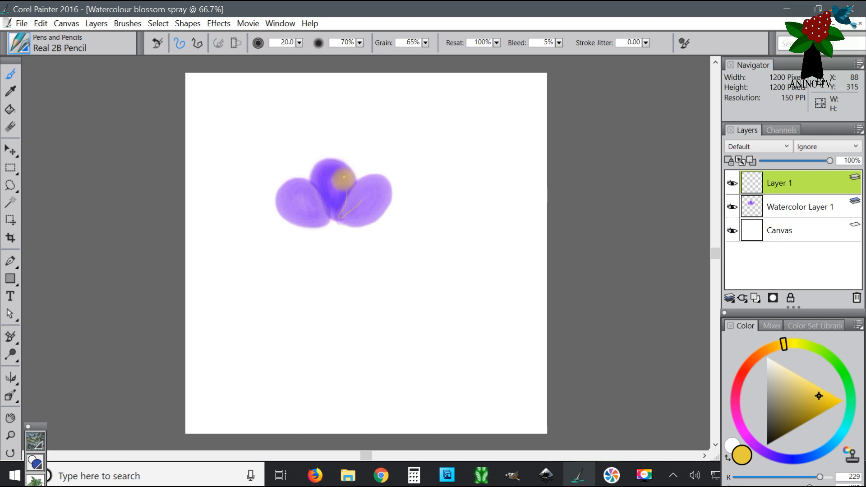
click(40, 23)
click(64, 37)
click(41, 24)
click(91, 37)
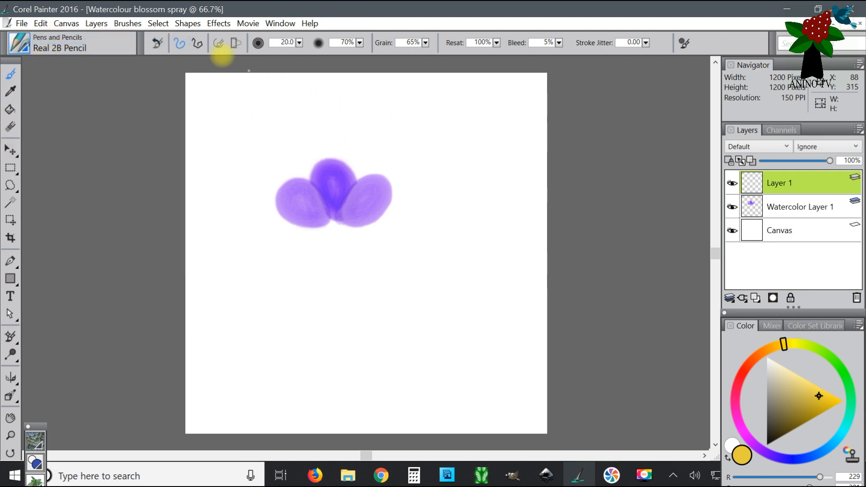
- Draw thin golden yellow stamen lines fanning out from the petals' meeting point across all three petals
click(10, 435)
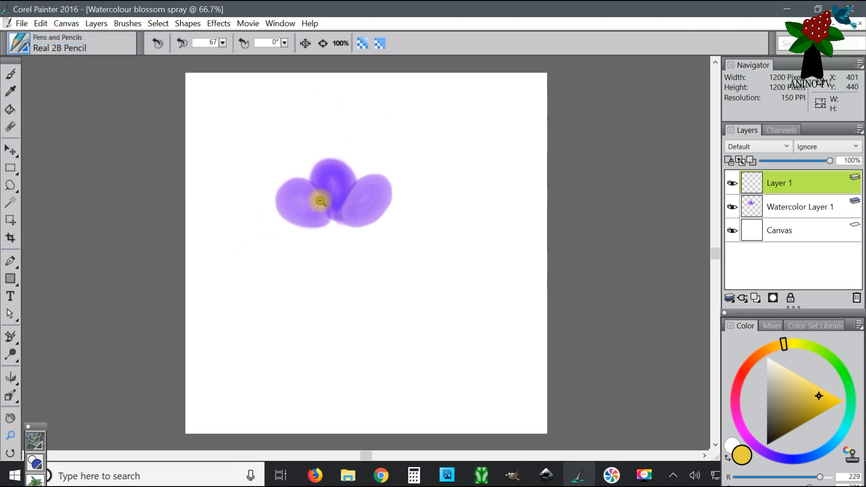
click(331, 179)
click(329, 167)
click(328, 163)
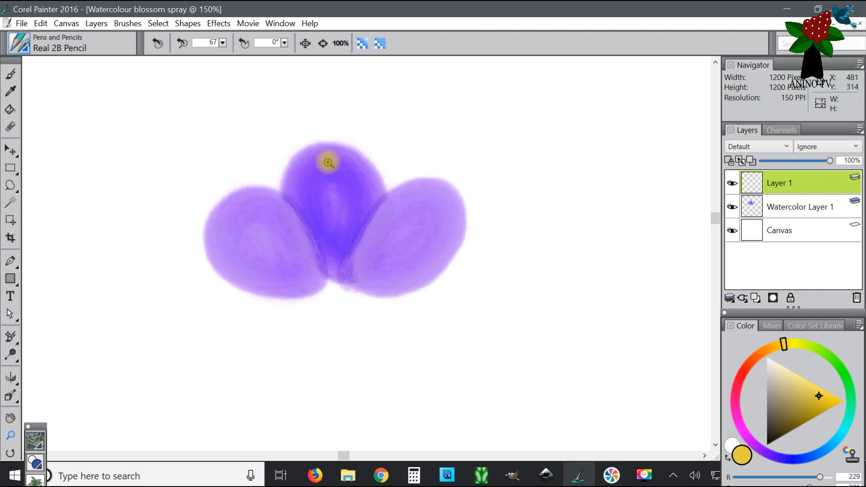
click(14, 73)
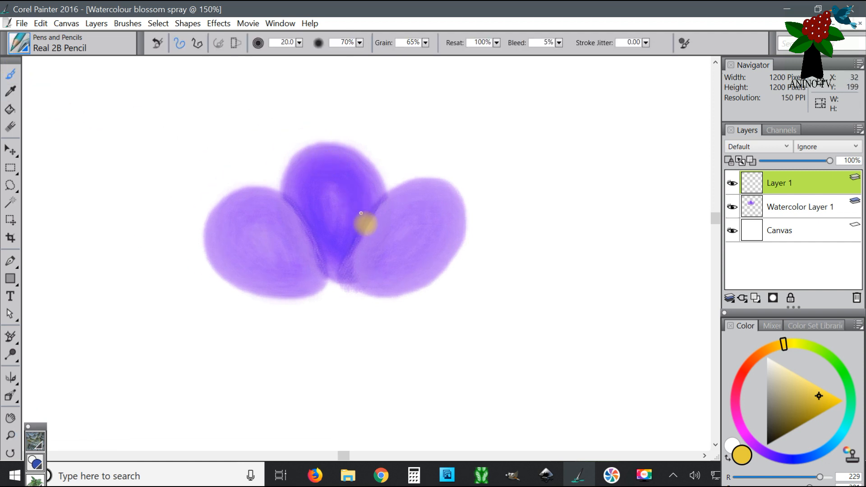
drag(353, 285, 414, 238)
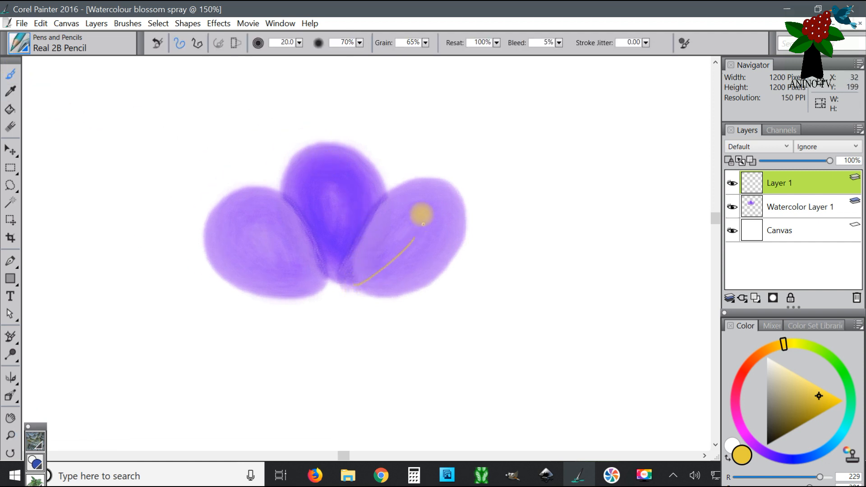
mouse_move(350, 276)
mouse_down()
mouse_move(385, 222)
mouse_move(355, 211)
mouse_up()
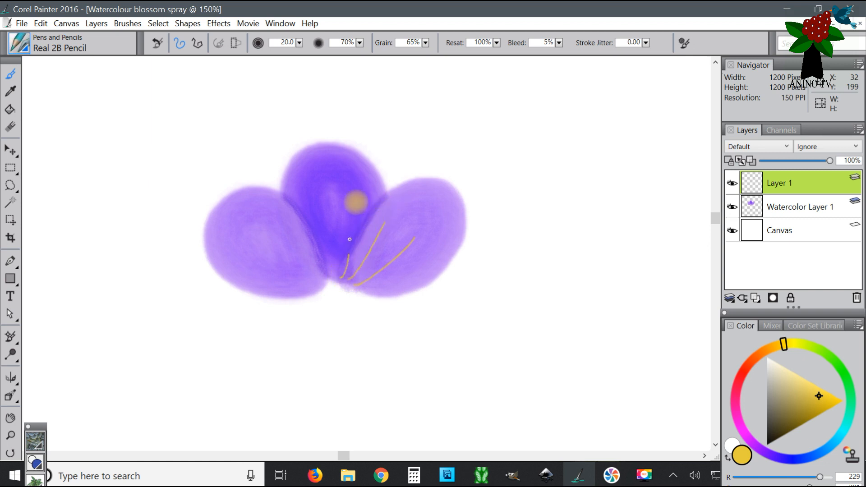
mouse_move(340, 275)
mouse_down()
mouse_move(326, 207)
mouse_move(302, 218)
mouse_up()
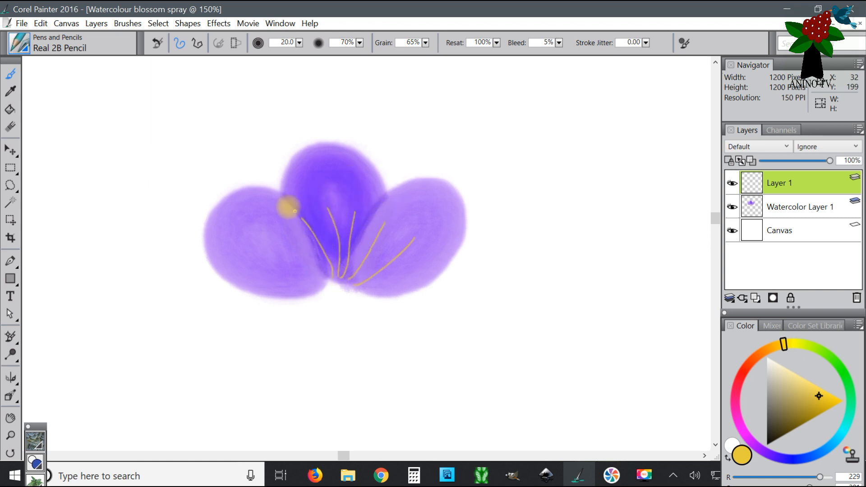
mouse_move(323, 276)
mouse_down()
mouse_move(279, 233)
mouse_move(326, 282)
mouse_move(261, 288)
mouse_up()
drag(363, 289, 426, 249)
drag(351, 283, 395, 229)
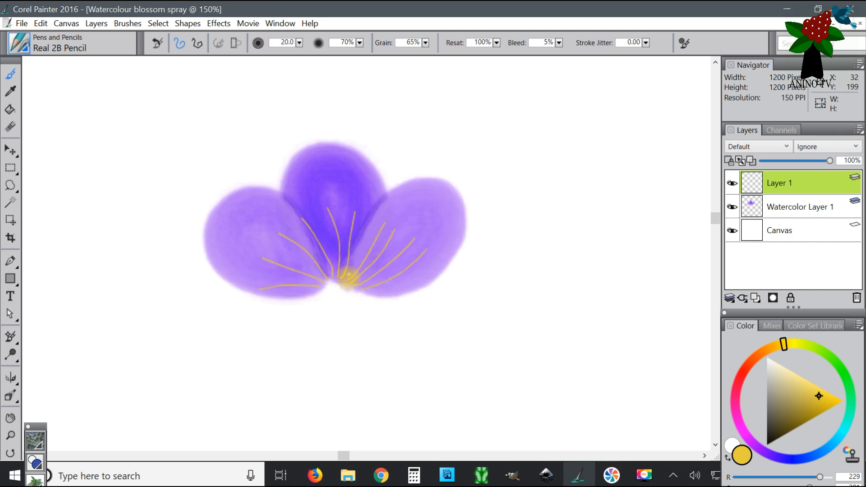
drag(373, 201, 333, 266)
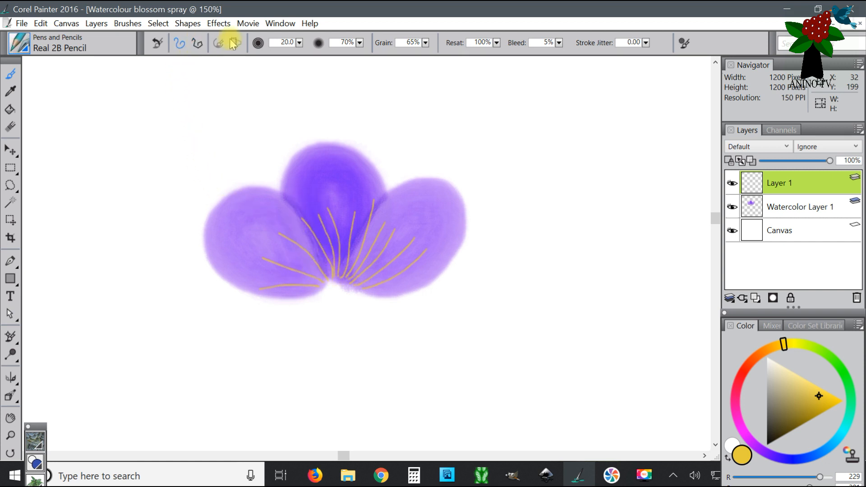
- Set the pencil size to 36.5 and dot golden yellow anthers at the stamen tips, with a few loose dots between them
click(299, 43)
drag(175, 52, 180, 53)
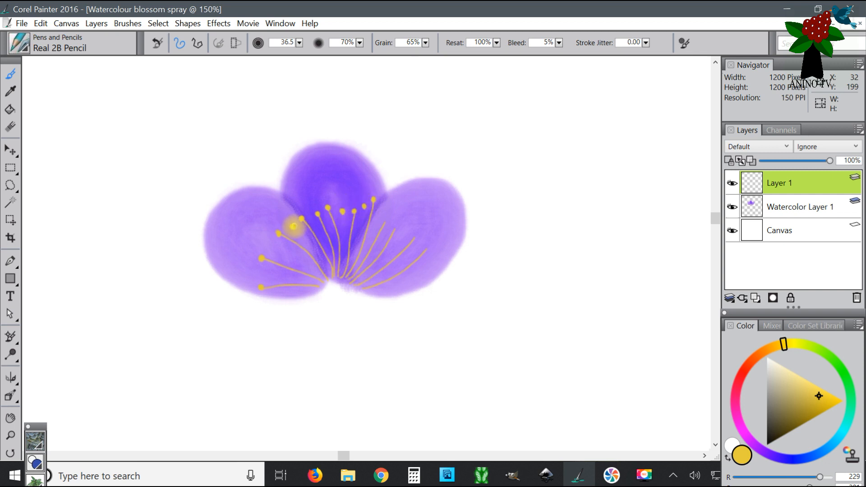
click(387, 222)
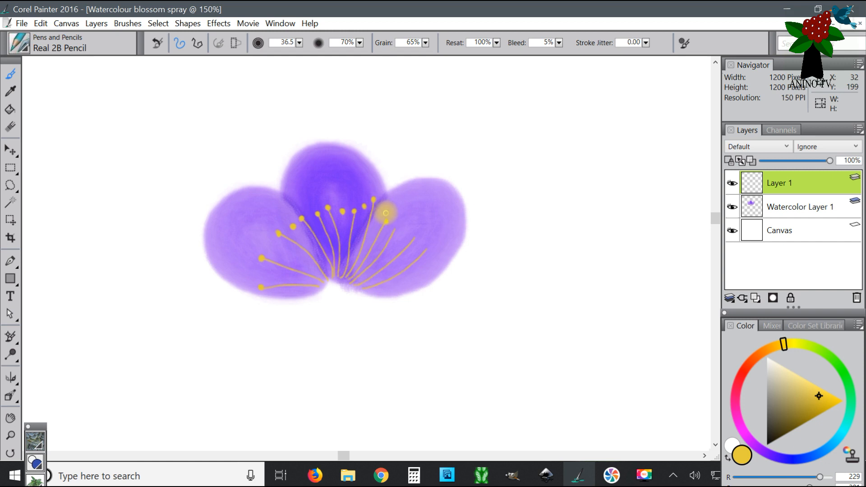
click(384, 211)
click(396, 228)
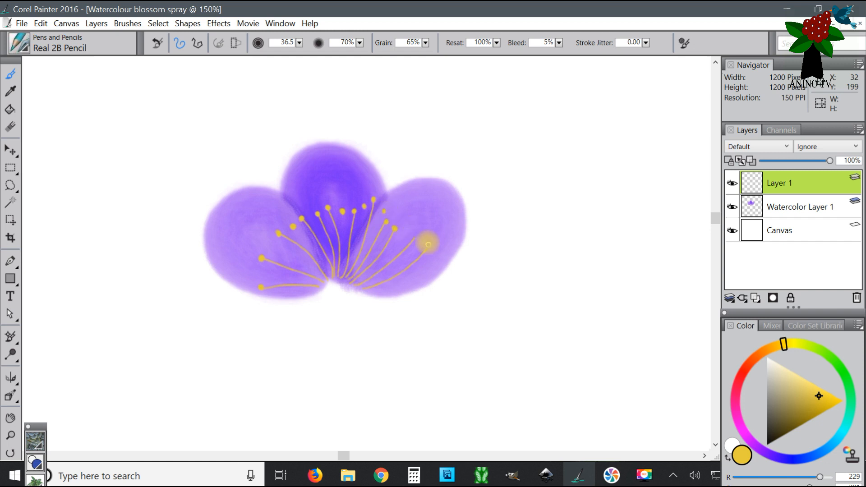
click(426, 248)
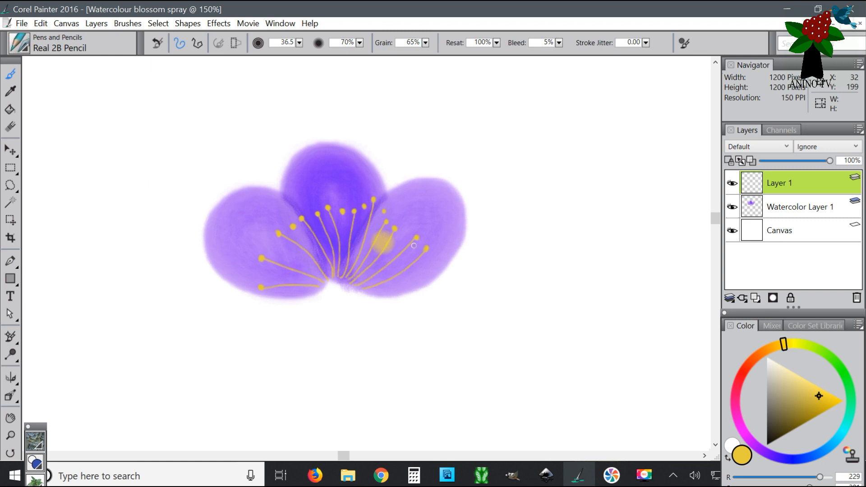
- Set the pencil size to 20 and draw thin stamen lines connecting the loose anther dots to the blossom's base
click(299, 43)
drag(186, 52, 169, 54)
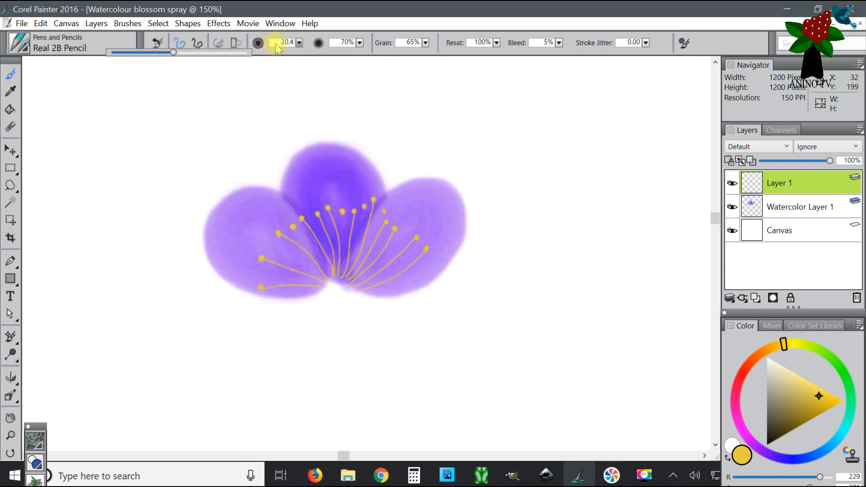
click(289, 43)
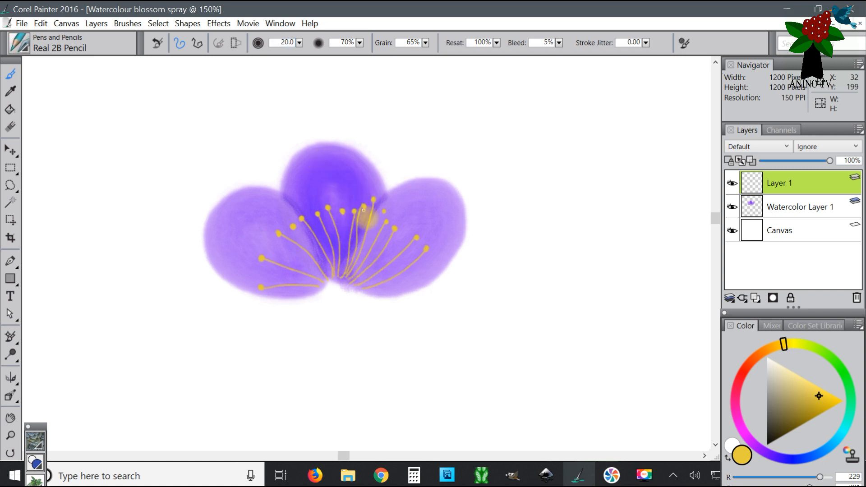
click(41, 23)
click(57, 35)
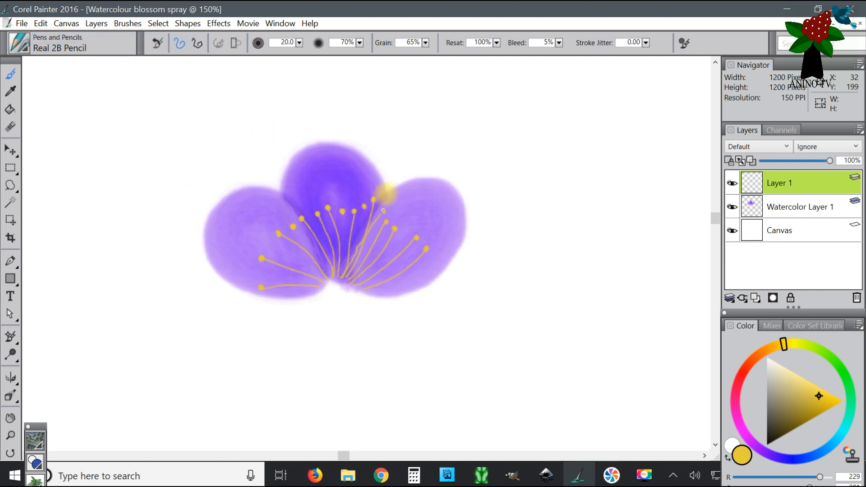
click(40, 23)
click(57, 36)
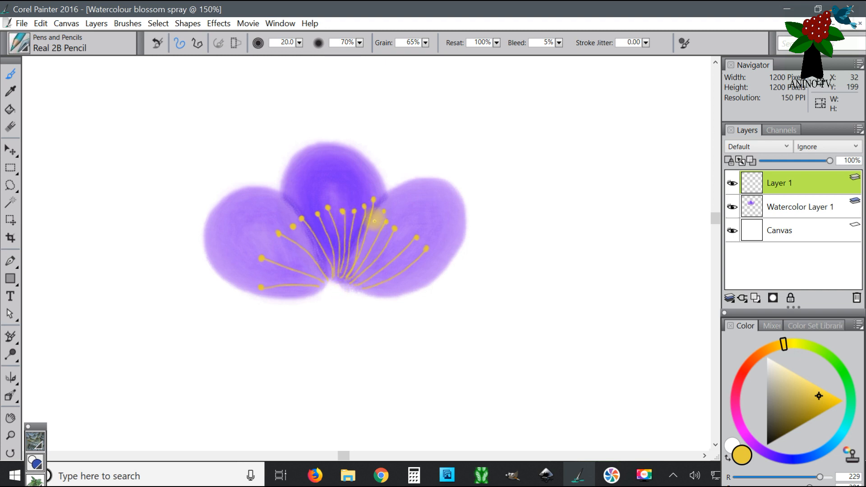
drag(382, 213, 356, 273)
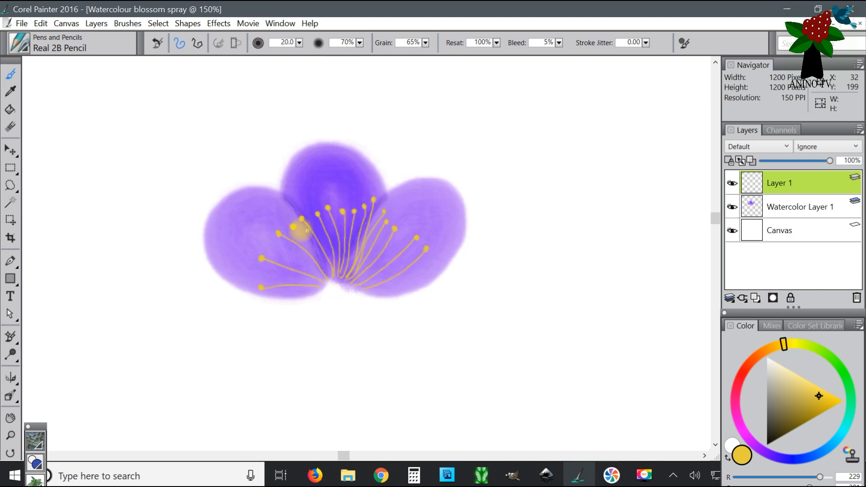
drag(293, 227, 331, 272)
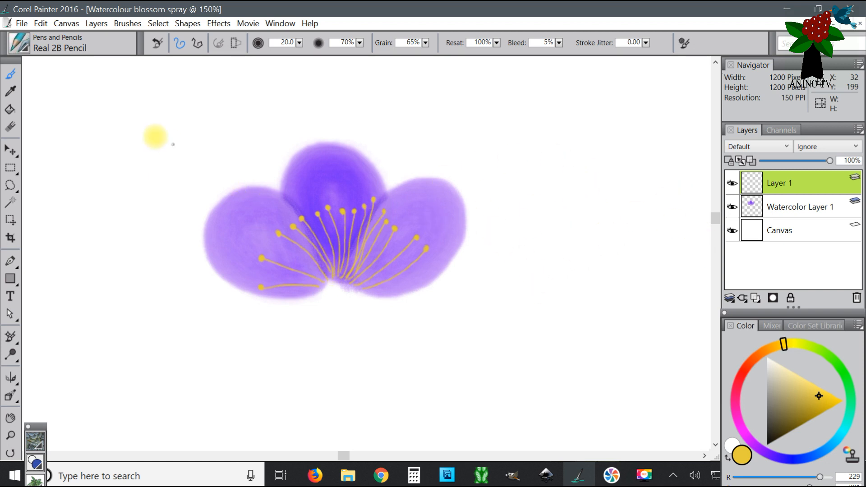
- Switch back to the Real Wet Detail brush in the Real Watercolor category
click(10, 73)
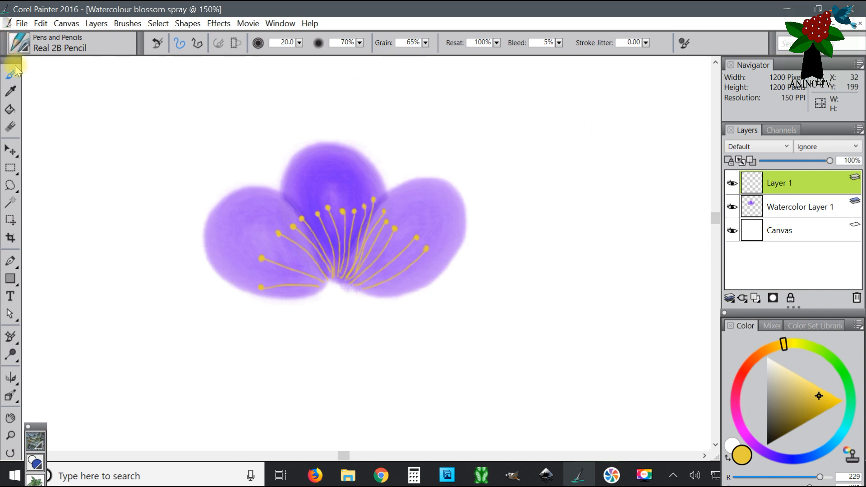
click(19, 44)
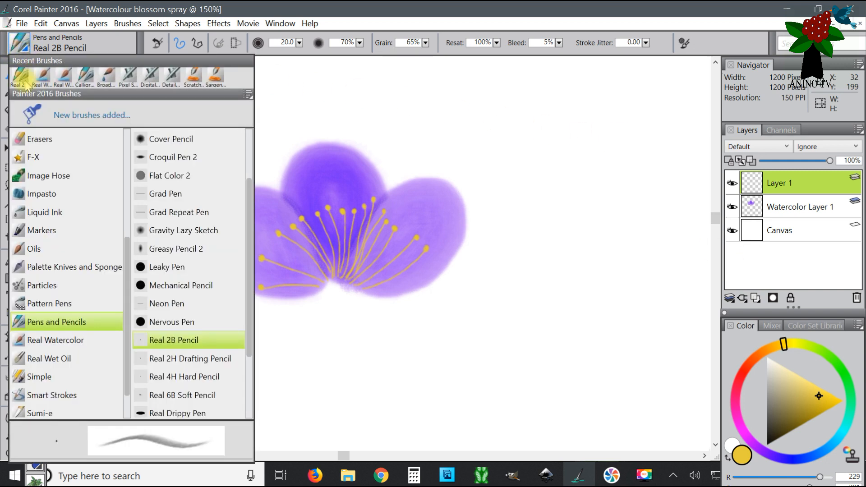
click(68, 343)
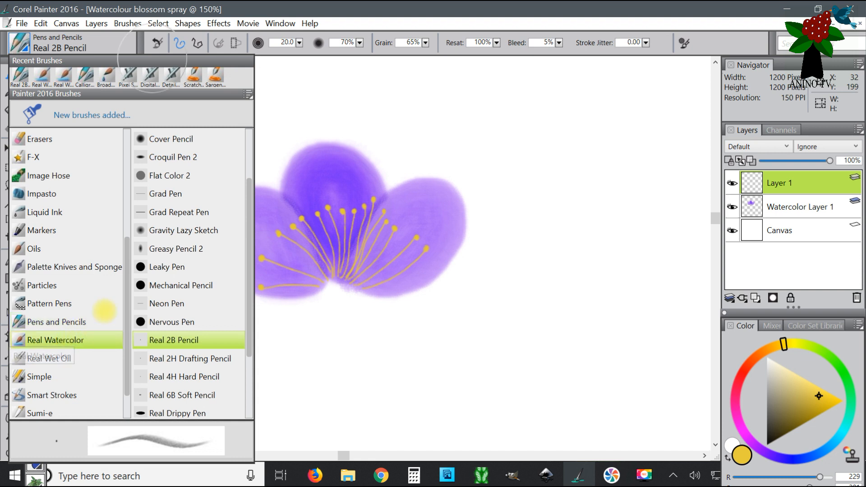
click(175, 272)
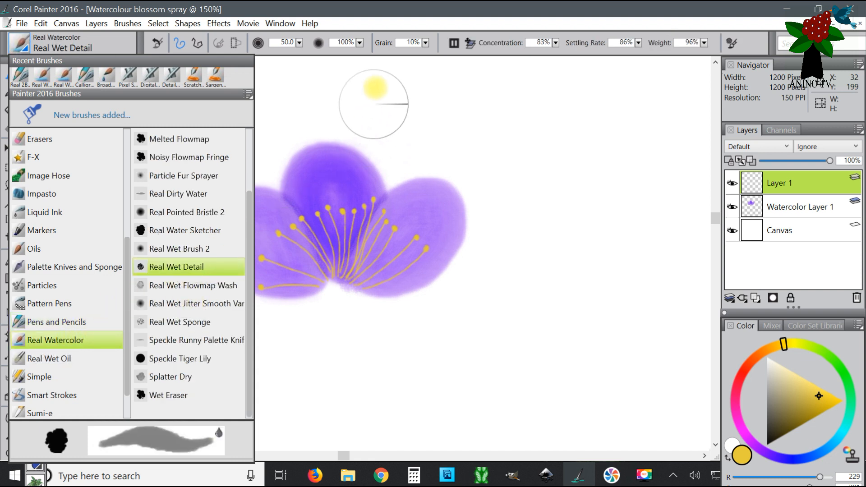
click(408, 9)
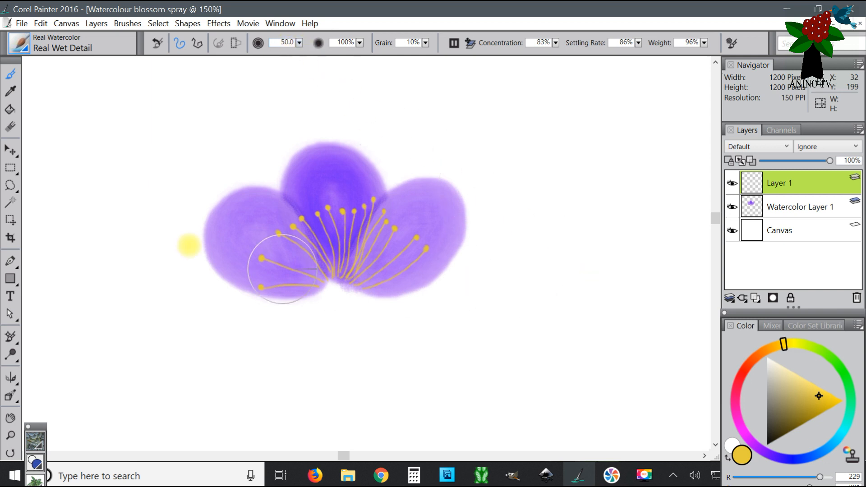
- Sample the violet from the upper petal and paint two overlapping front petals across the base of the blossom
click(9, 91)
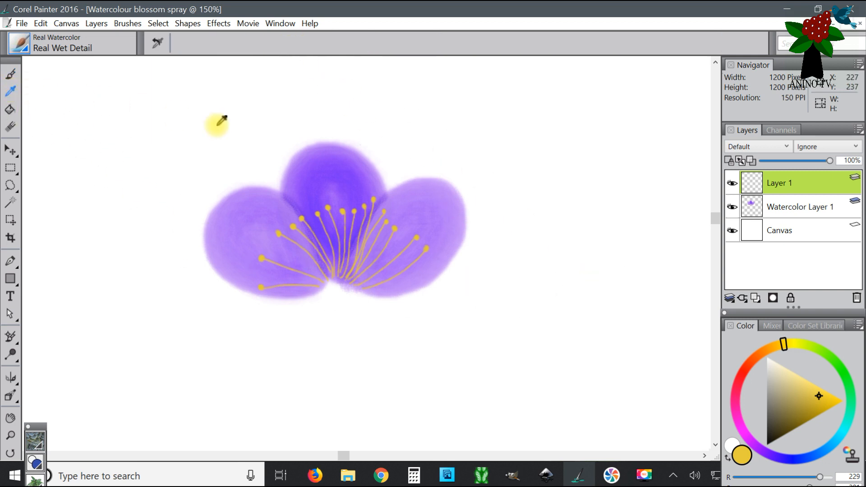
click(310, 154)
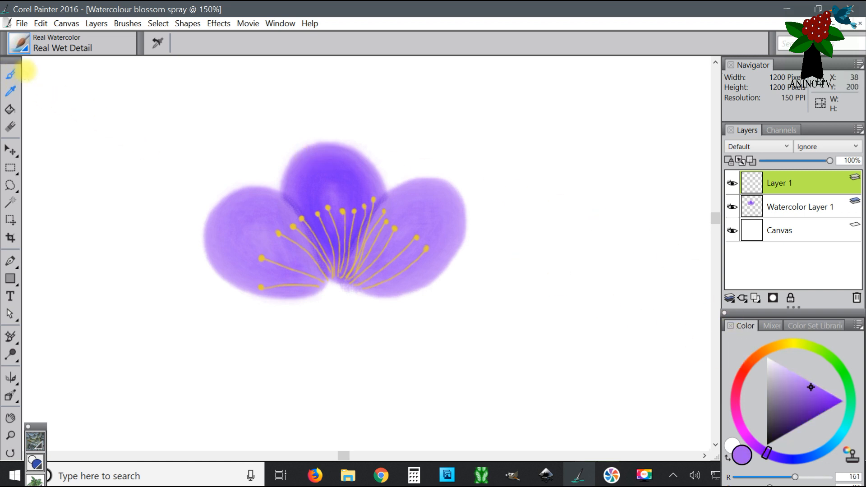
click(25, 71)
drag(715, 220, 716, 238)
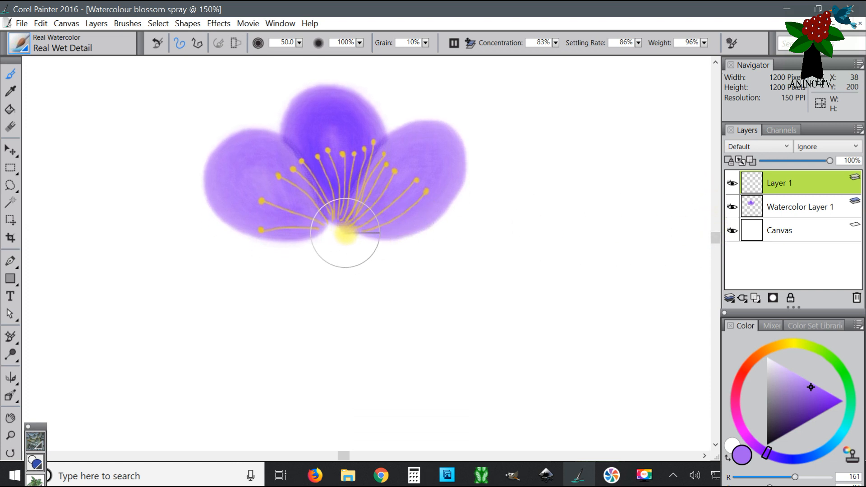
click(414, 219)
mouse_move(414, 218)
mouse_down()
mouse_move(406, 199)
mouse_move(386, 193)
mouse_move(363, 198)
mouse_move(340, 233)
mouse_move(392, 218)
mouse_move(400, 205)
mouse_move(403, 220)
mouse_move(354, 237)
mouse_move(424, 213)
mouse_move(396, 238)
mouse_up()
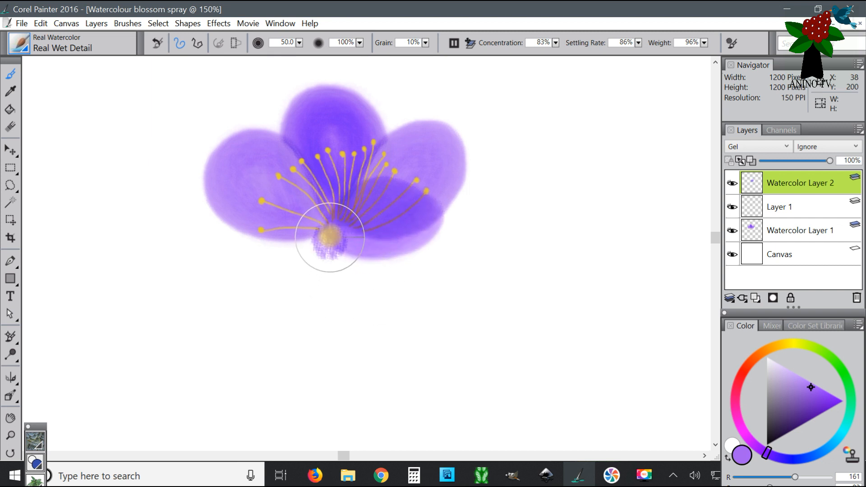
mouse_move(290, 203)
mouse_down()
mouse_move(251, 193)
mouse_move(241, 217)
mouse_move(263, 237)
mouse_move(303, 245)
mouse_move(321, 234)
mouse_move(319, 226)
mouse_move(256, 216)
mouse_move(286, 204)
mouse_up()
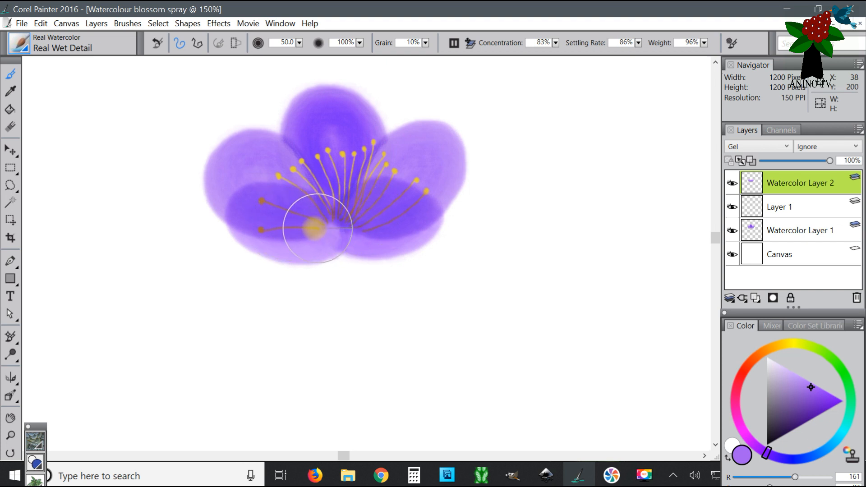
- Erase the parts of the golden stamens on Layer 1 that cross the two front petals
click(10, 125)
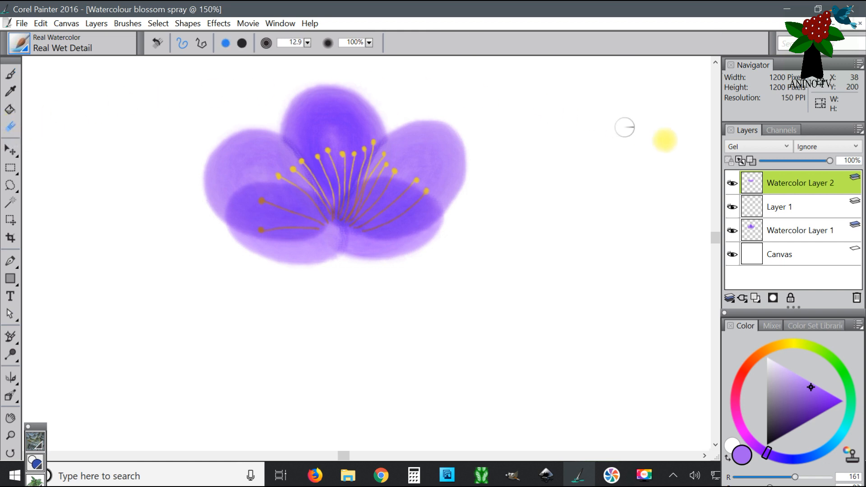
click(785, 208)
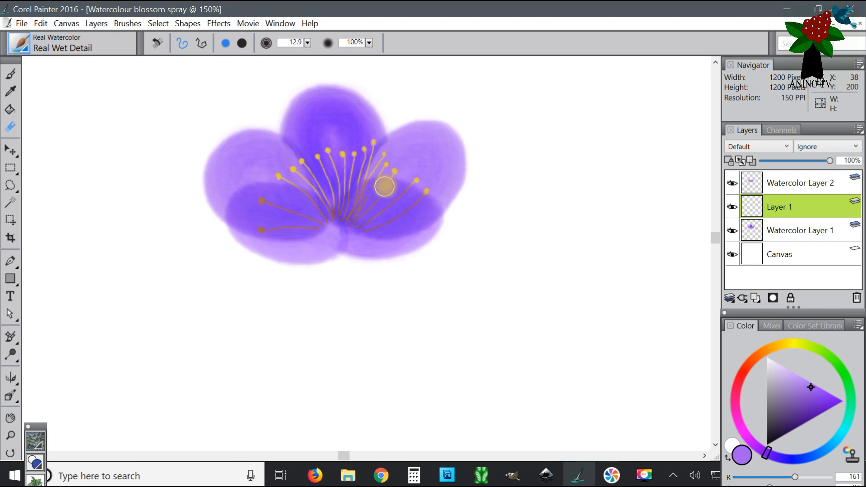
drag(394, 191, 417, 200)
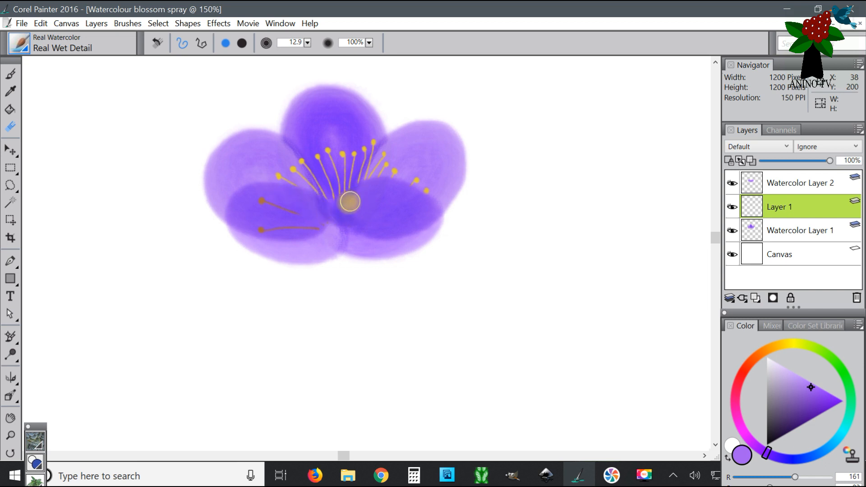
key(ctrl+z)
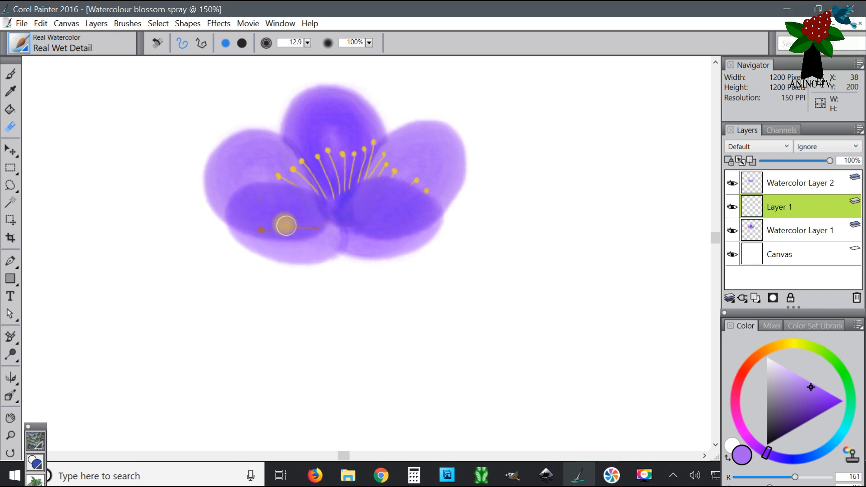
key(ctrl+z)
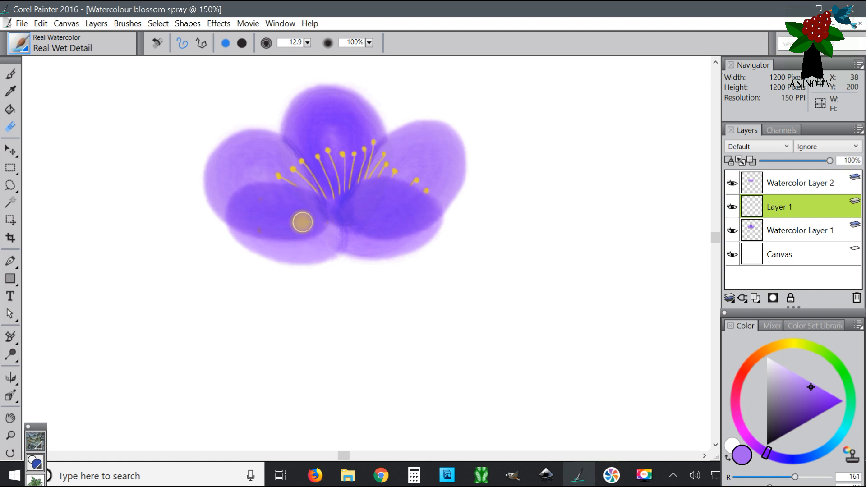
- Erase most of the overlapping violet on Watercolor Layer 1 beneath the left front petal, then undo the last stroke
click(777, 230)
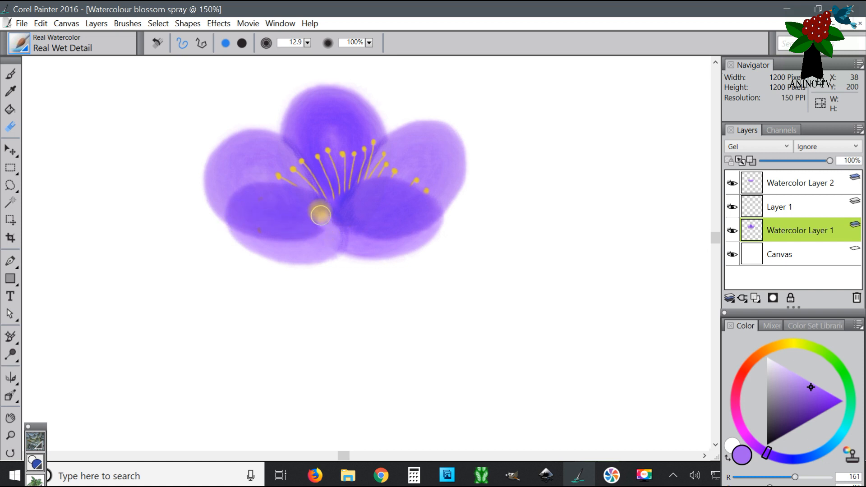
mouse_move(278, 194)
mouse_down()
mouse_move(249, 195)
mouse_move(240, 222)
mouse_move(255, 204)
mouse_move(253, 232)
mouse_move(263, 206)
mouse_move(284, 234)
mouse_move(283, 217)
mouse_move(327, 209)
mouse_up()
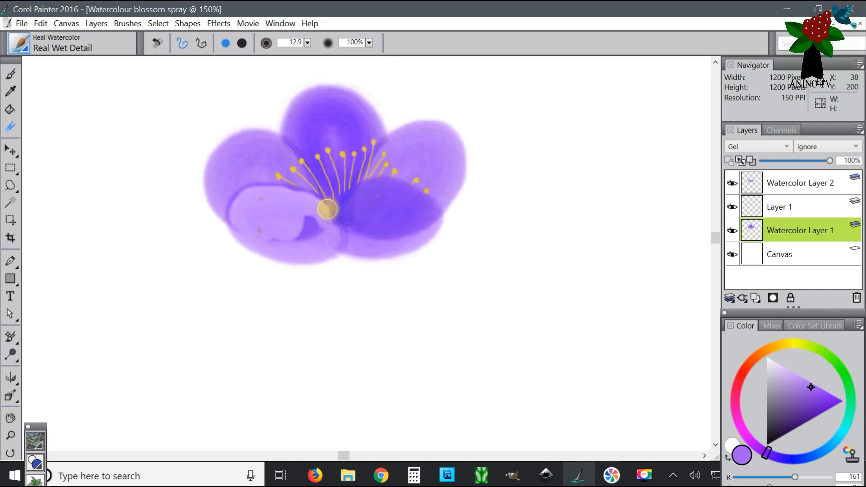
click(41, 23)
click(86, 37)
- Erase the left front petal's remaining dark overlap, using eraser size 3.4 along the outer edge and 34.5 for the inner patch
drag(306, 45, 186, 55)
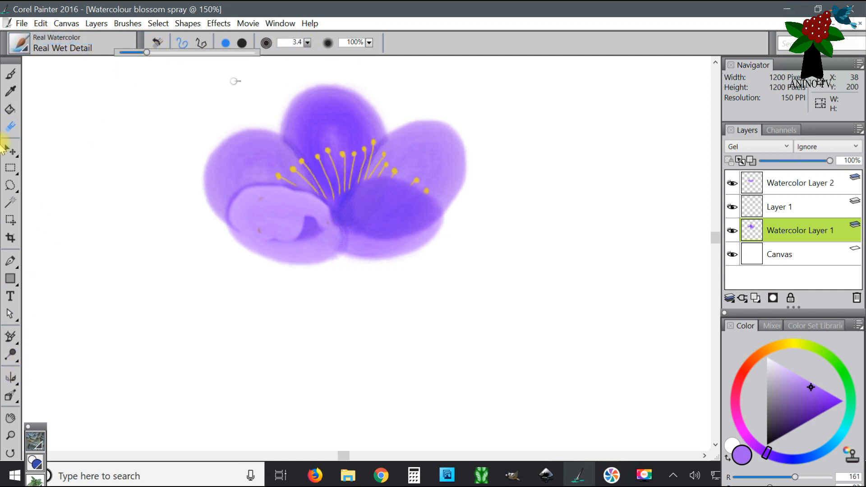
click(18, 435)
click(270, 181)
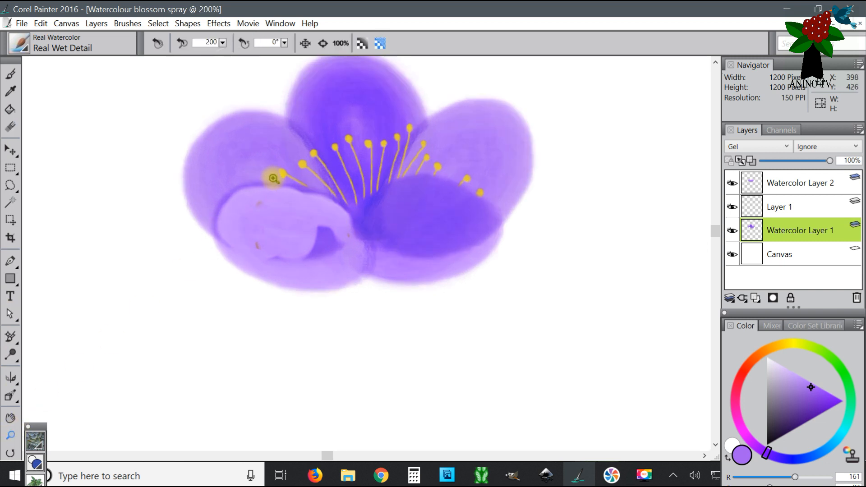
click(276, 178)
click(276, 178)
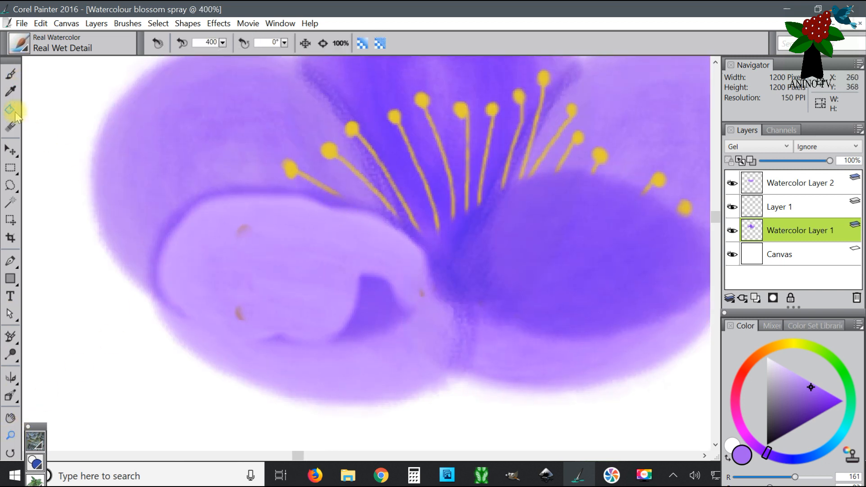
click(12, 127)
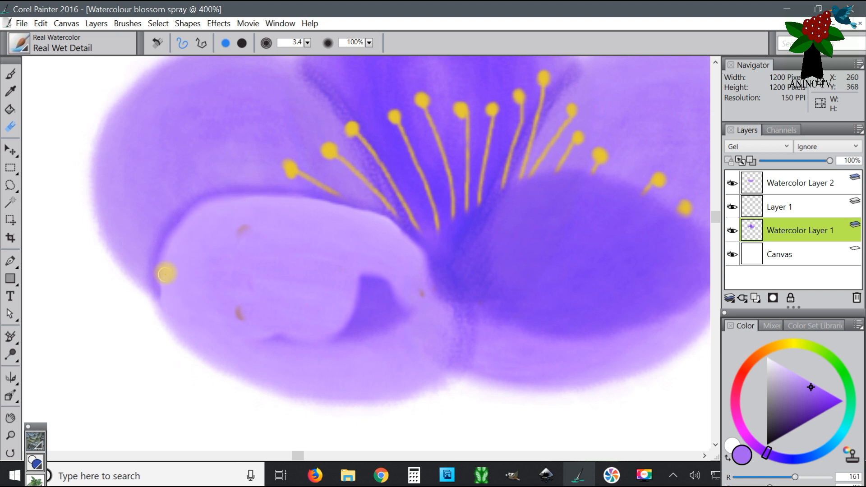
click(308, 43)
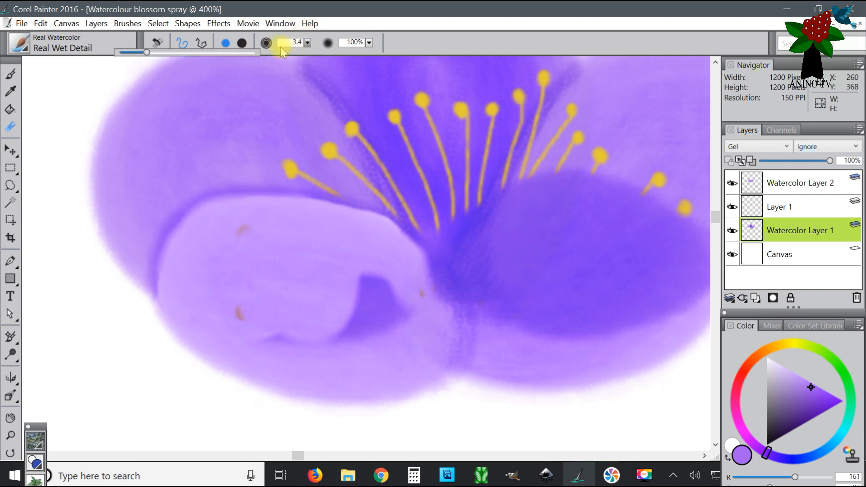
click(194, 53)
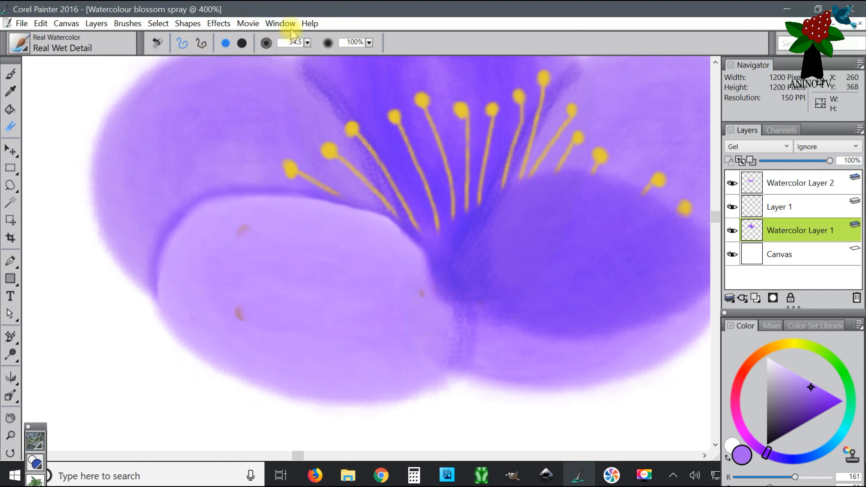
- Set the eraser size to 10.3 and erase the leftover stamen specks on Layer 1 within the left front petal
click(168, 53)
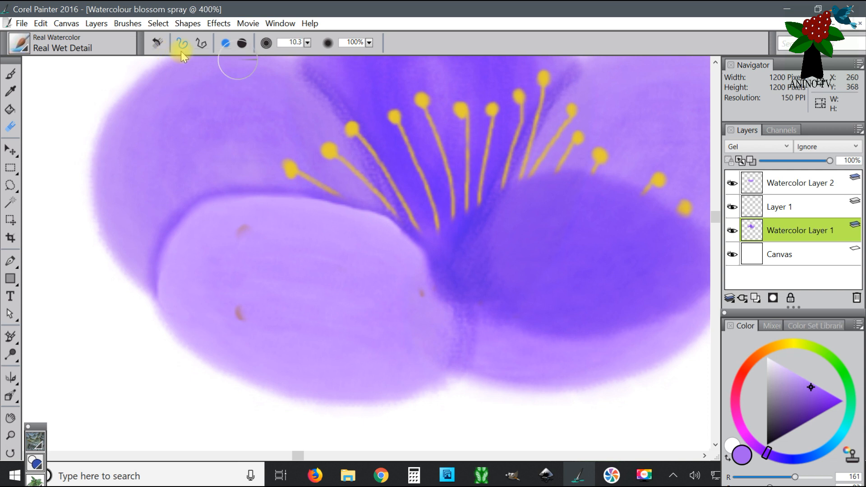
click(803, 208)
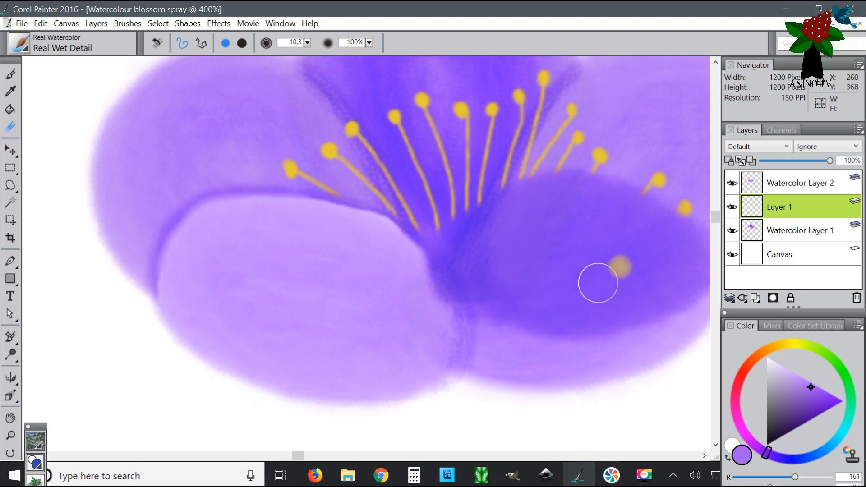
click(280, 23)
click(325, 61)
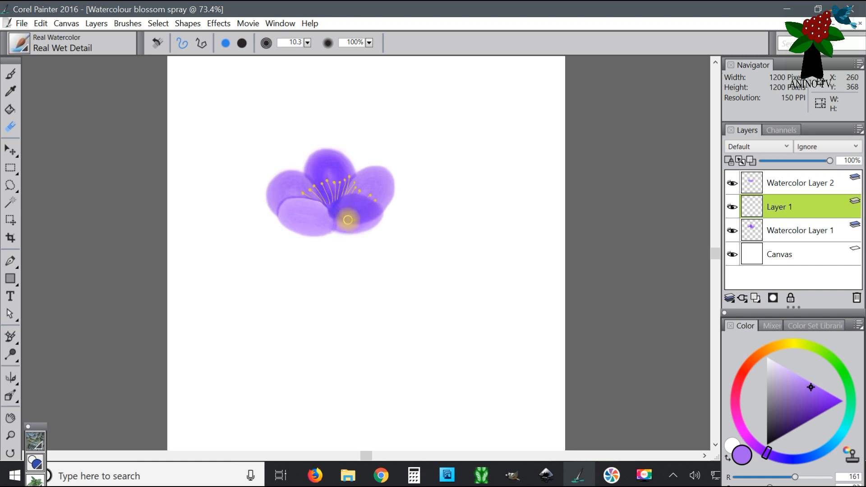
- Erase the dark violet overlap on Watercolor Layer 1 beneath the right front petal and fit the whole canvas in view
click(790, 231)
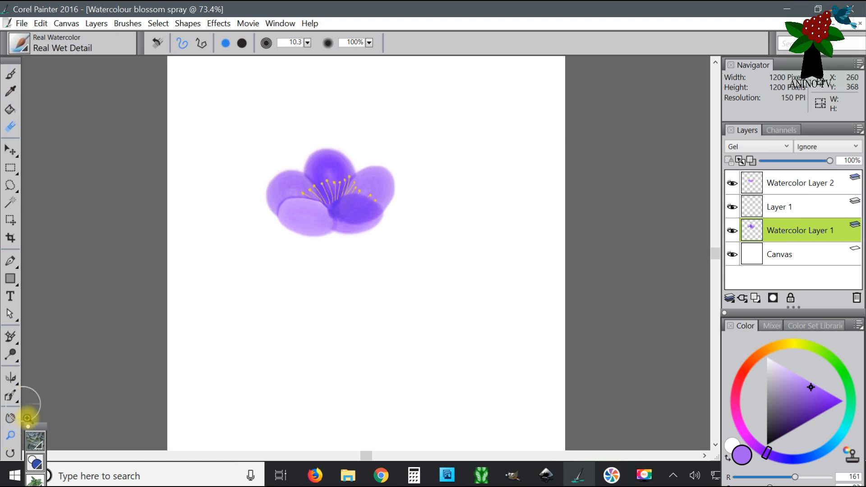
click(11, 435)
click(352, 193)
click(352, 193)
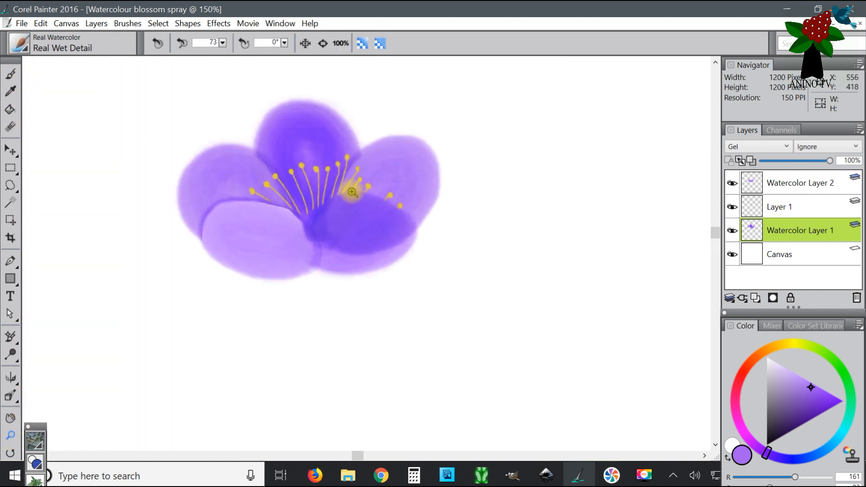
click(353, 189)
click(354, 189)
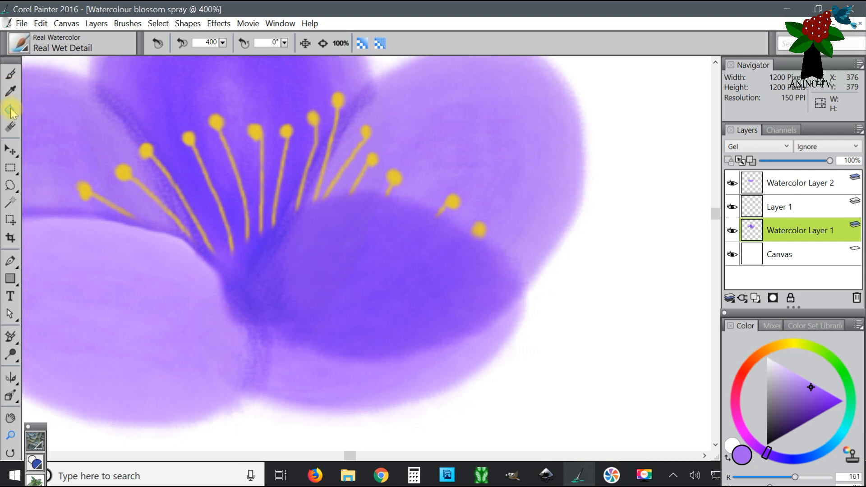
click(14, 130)
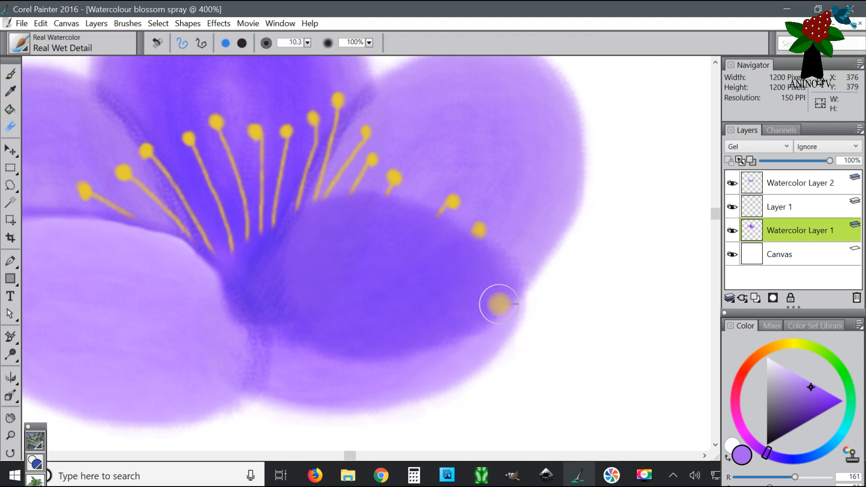
mouse_move(494, 295)
mouse_down()
mouse_move(404, 231)
mouse_move(339, 220)
mouse_move(293, 244)
mouse_move(236, 300)
mouse_move(251, 274)
mouse_move(297, 238)
mouse_move(372, 227)
mouse_move(269, 285)
mouse_move(251, 324)
mouse_move(315, 272)
mouse_move(405, 249)
mouse_move(469, 268)
mouse_move(496, 301)
mouse_move(494, 284)
mouse_move(411, 234)
mouse_move(350, 260)
mouse_move(360, 293)
mouse_move(461, 278)
mouse_move(380, 268)
mouse_move(292, 298)
mouse_move(260, 336)
mouse_move(319, 317)
mouse_move(493, 298)
mouse_move(444, 329)
mouse_move(371, 347)
mouse_move(294, 350)
mouse_move(285, 338)
mouse_move(458, 310)
mouse_move(389, 351)
mouse_move(452, 339)
mouse_move(501, 303)
mouse_move(449, 247)
mouse_move(391, 221)
mouse_move(358, 219)
mouse_move(298, 241)
mouse_move(282, 268)
mouse_move(321, 318)
mouse_up()
click(280, 23)
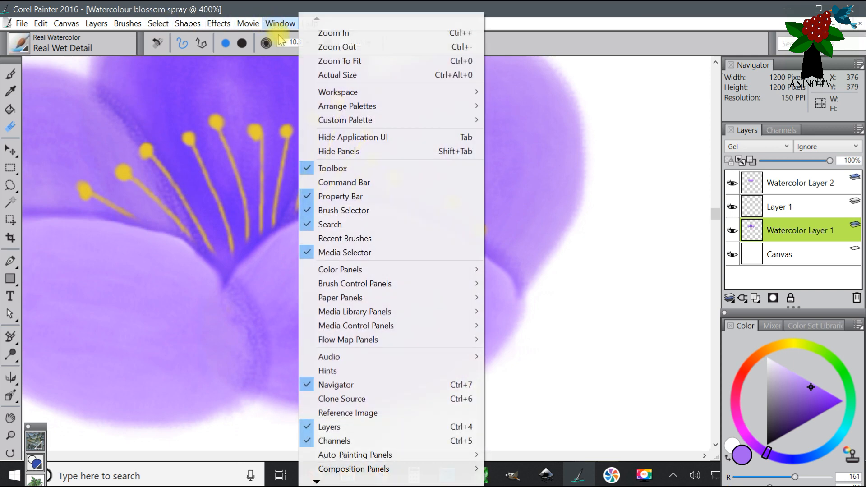
click(336, 61)
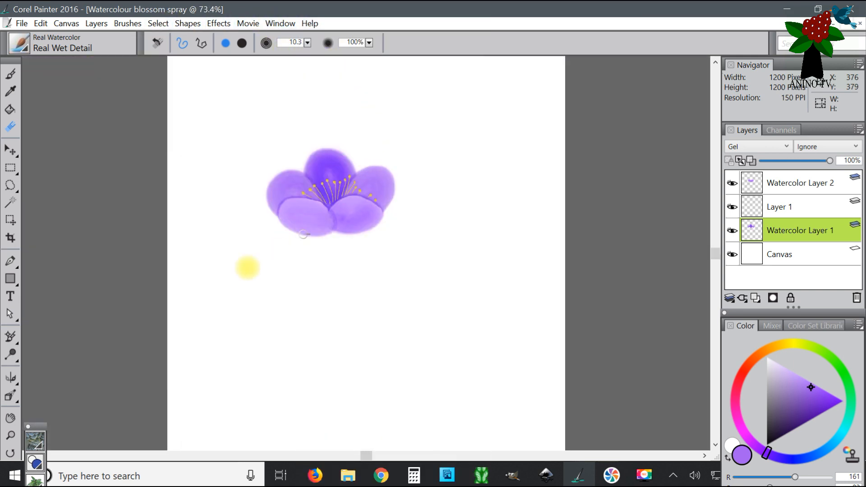
- Return to the Real Wet Detail brush and add a new layer above Watercolor Layer 2
click(10, 73)
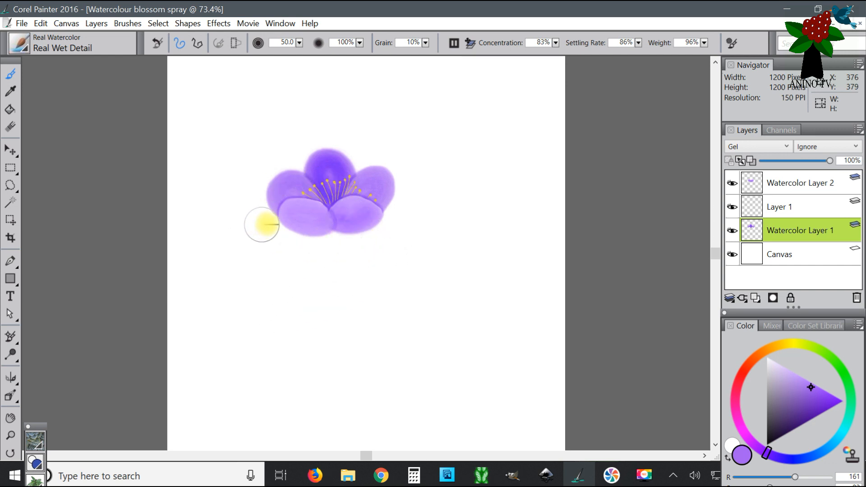
click(782, 189)
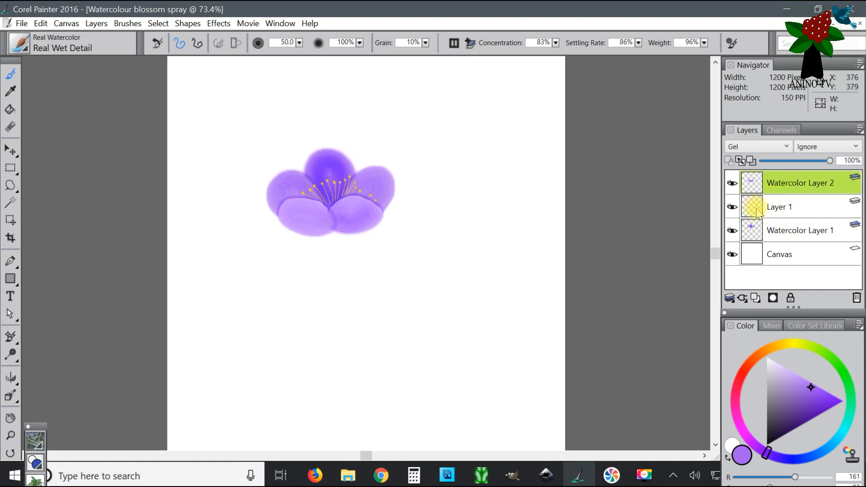
click(756, 299)
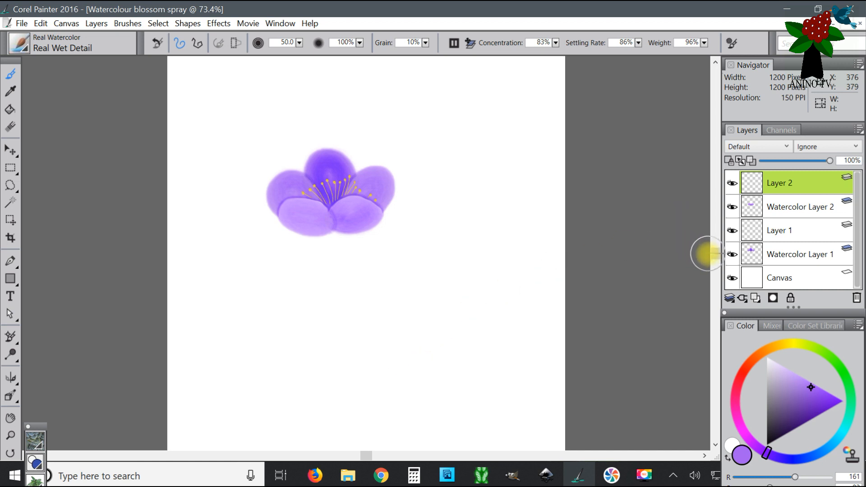
scroll(713, 258, down, 2)
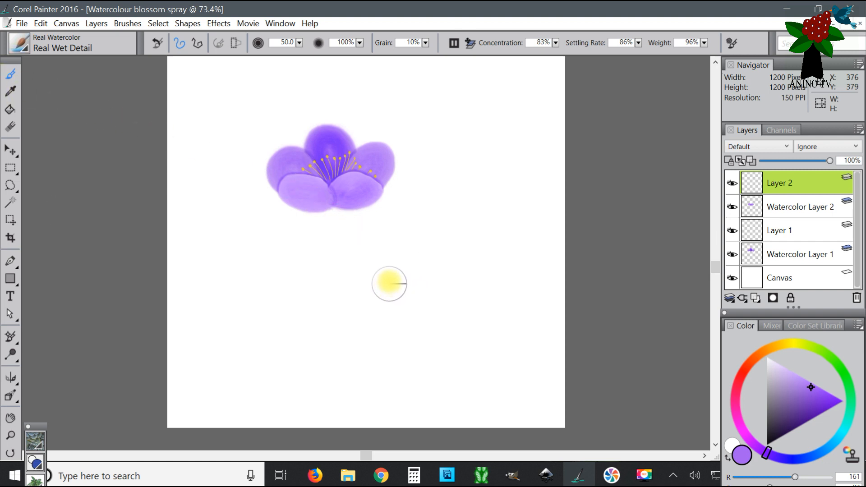
drag(390, 281, 385, 273)
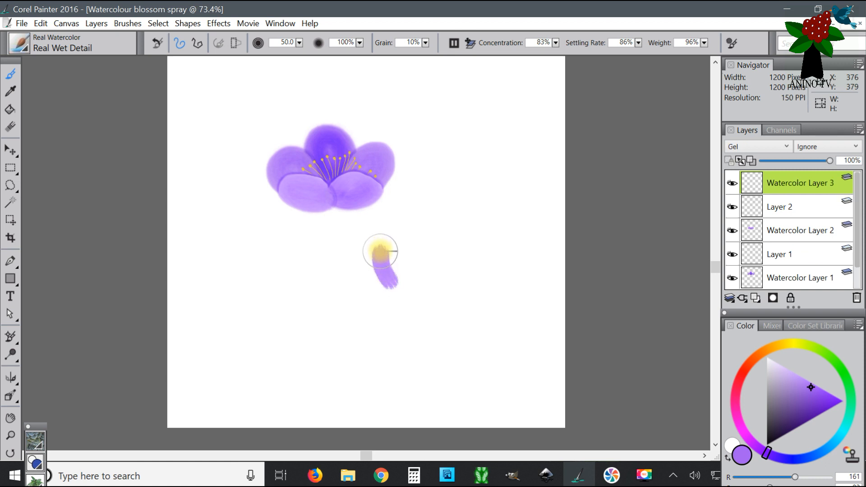
click(66, 23)
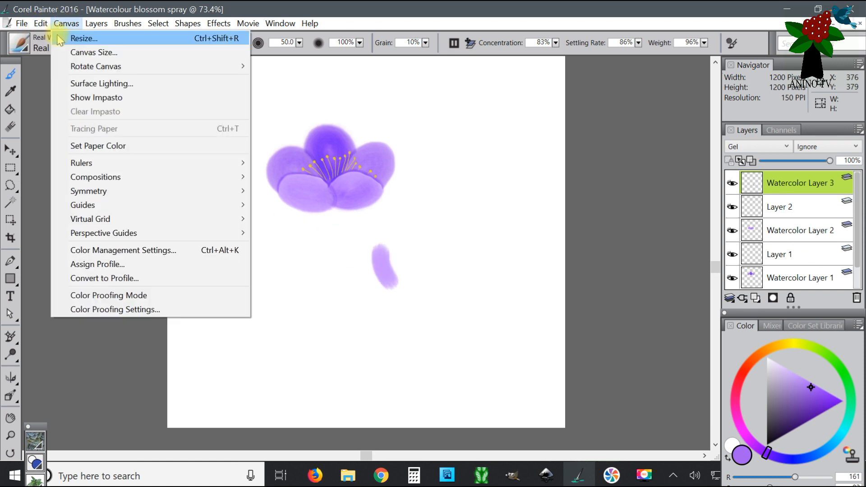
mouse_move(40, 24)
click(57, 37)
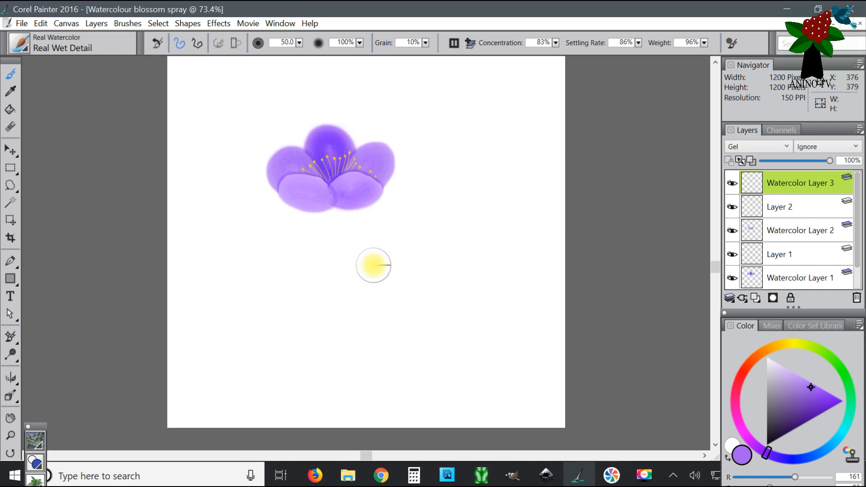
- Paint a rounded violet petal tapering downward, just below the finished blossom on Watercolor Layer 3
mouse_move(382, 268)
mouse_down()
mouse_move(383, 237)
mouse_move(395, 241)
mouse_move(391, 273)
mouse_move(376, 257)
mouse_up()
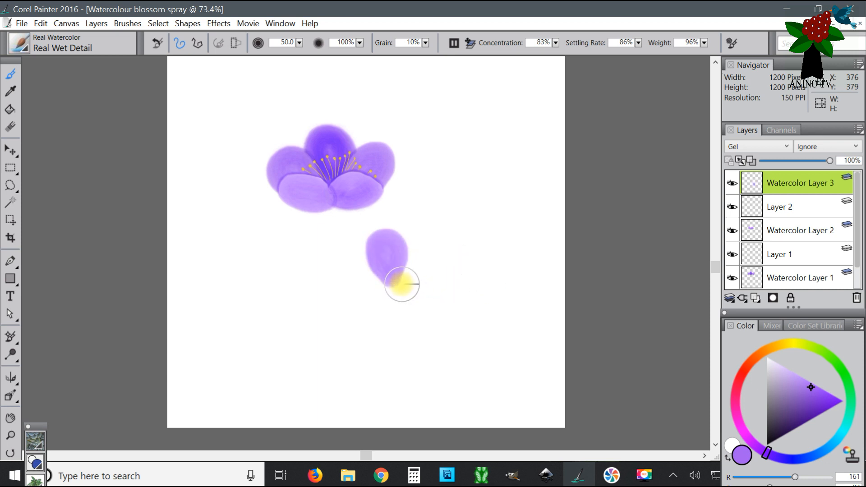
- Paint four more rounded violet petals around an open centre on Watercolor Layer 3, then deepen the lower blossom's upper petal with another coat
mouse_move(406, 276)
mouse_down()
mouse_move(423, 262)
mouse_move(439, 274)
mouse_move(431, 287)
mouse_move(407, 290)
mouse_move(428, 274)
mouse_move(421, 274)
mouse_move(426, 284)
mouse_move(411, 306)
mouse_move(404, 301)
mouse_move(440, 320)
mouse_move(418, 329)
mouse_move(406, 305)
mouse_move(421, 313)
mouse_up()
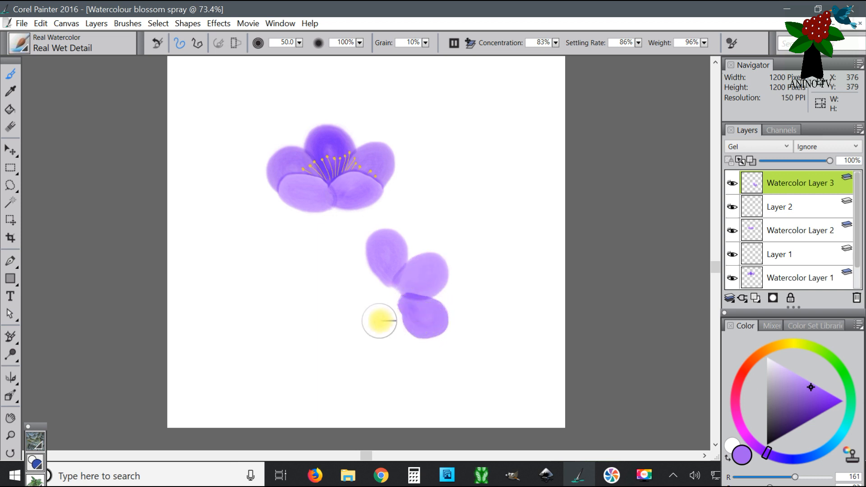
mouse_move(393, 318)
mouse_down()
mouse_move(385, 343)
mouse_move(369, 342)
mouse_move(364, 328)
mouse_move(384, 309)
mouse_up()
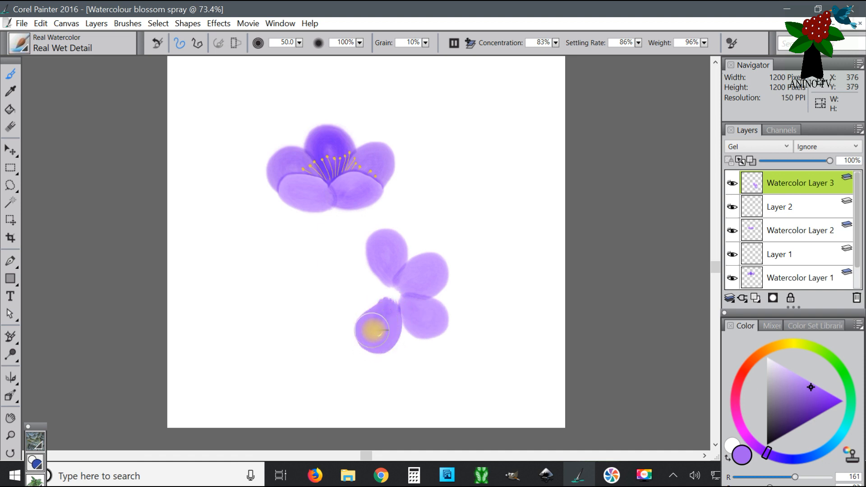
mouse_move(376, 283)
mouse_down()
mouse_move(345, 270)
mouse_move(347, 302)
mouse_move(377, 288)
mouse_move(347, 303)
mouse_move(351, 288)
mouse_move(367, 290)
mouse_move(369, 306)
mouse_move(377, 284)
mouse_up()
click(41, 24)
click(63, 37)
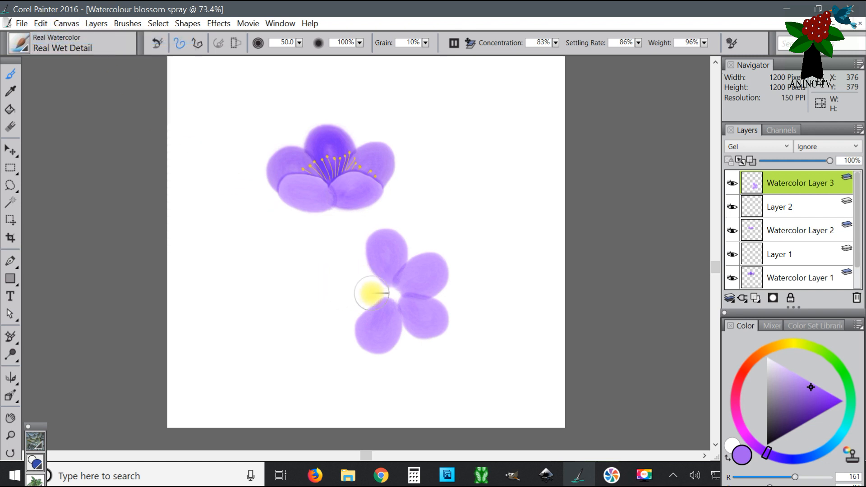
mouse_move(367, 297)
mouse_down()
mouse_move(344, 306)
mouse_move(348, 278)
mouse_up()
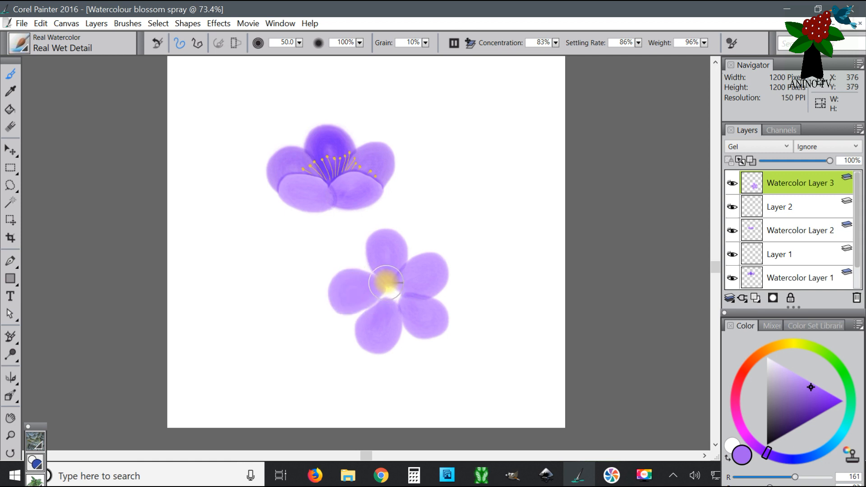
mouse_move(373, 239)
mouse_down()
mouse_move(390, 246)
mouse_move(389, 276)
mouse_up()
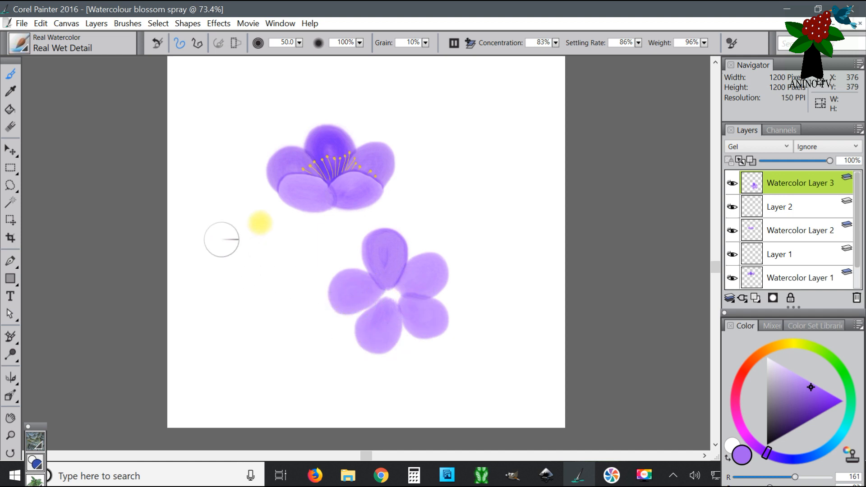
- Add a new layer above Watercolor Layer 3 and sample golden yellow from the upper blossom's stamens
click(755, 298)
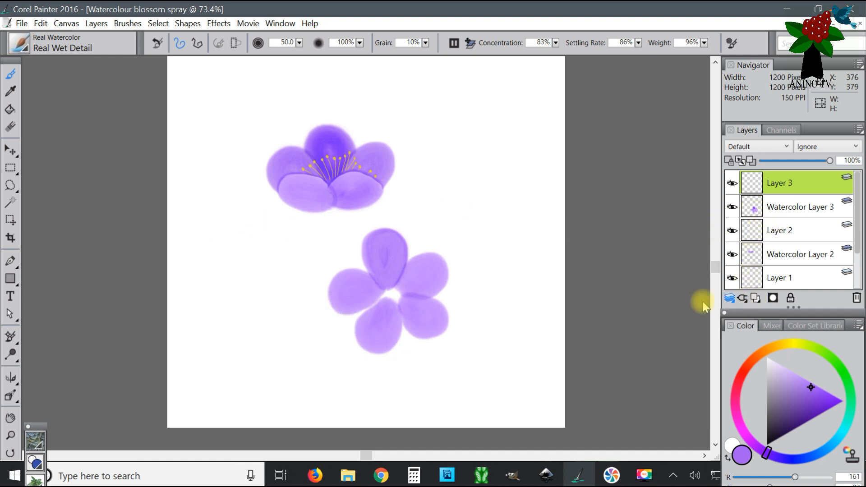
click(12, 91)
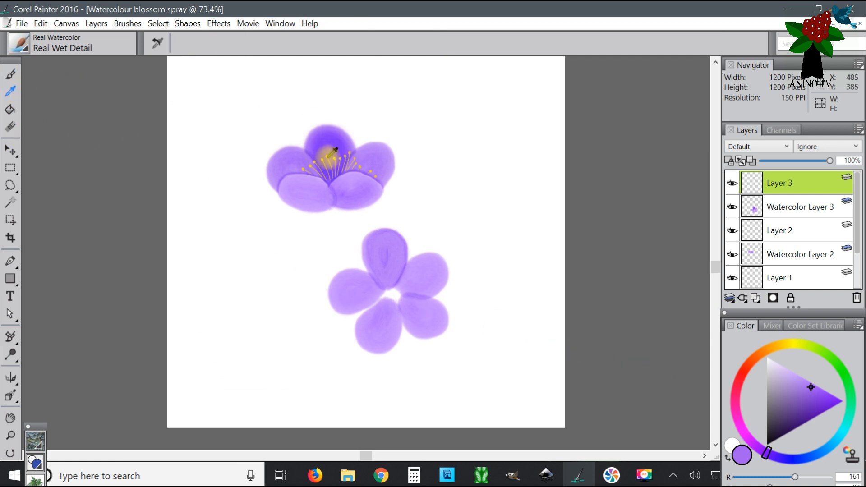
click(328, 154)
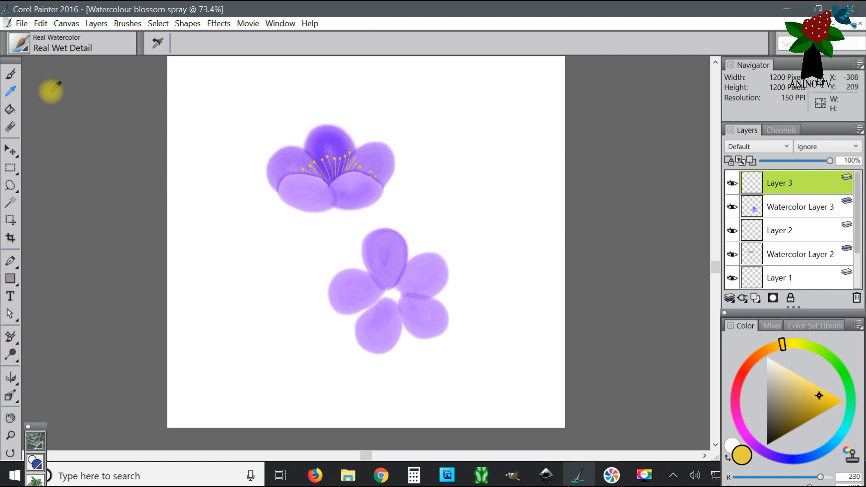
- Draw thin golden filaments radiating all around the lower blossom's centre on Layer 3 with the Real 2B Pencil
click(20, 48)
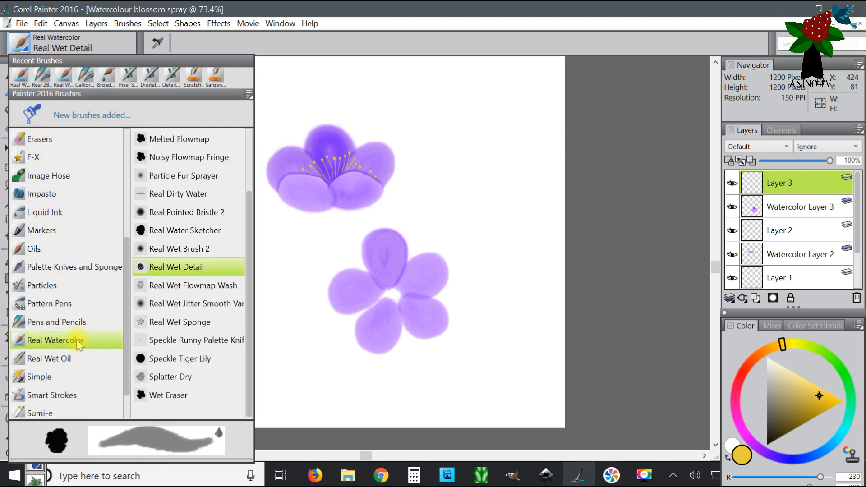
click(70, 321)
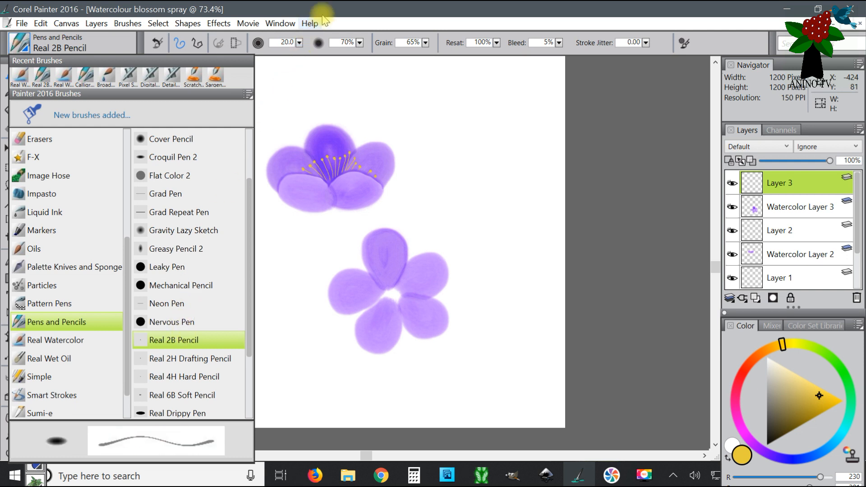
click(343, 19)
drag(392, 276, 393, 294)
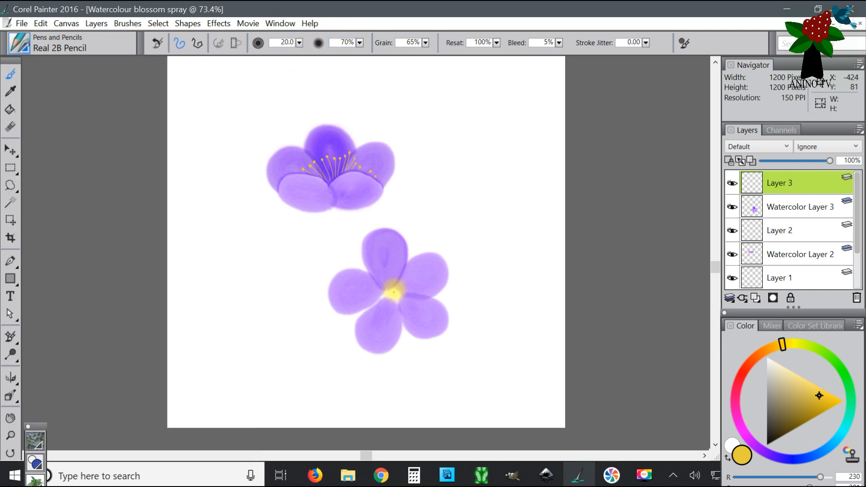
click(10, 435)
click(408, 297)
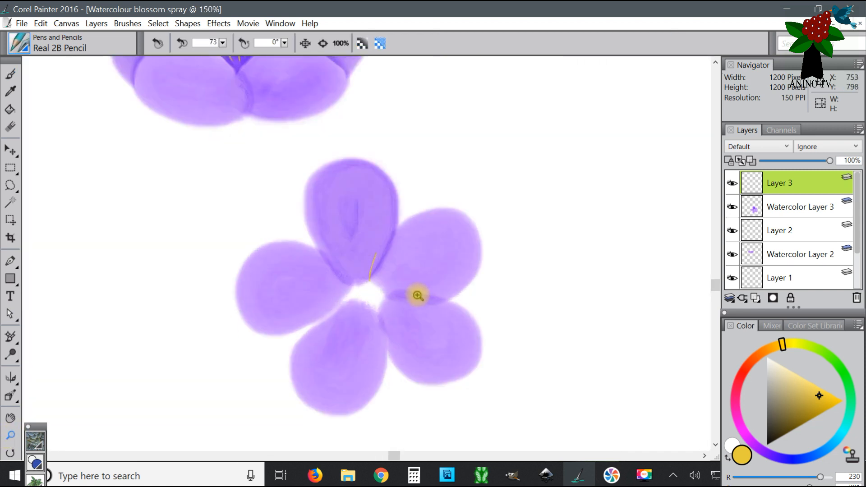
click(12, 76)
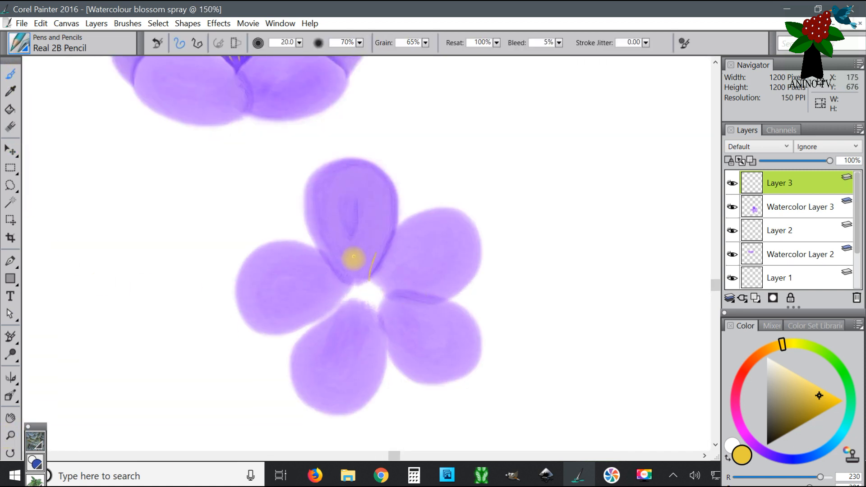
mouse_move(392, 263)
mouse_down()
mouse_move(378, 284)
mouse_move(409, 309)
mouse_move(390, 330)
mouse_up()
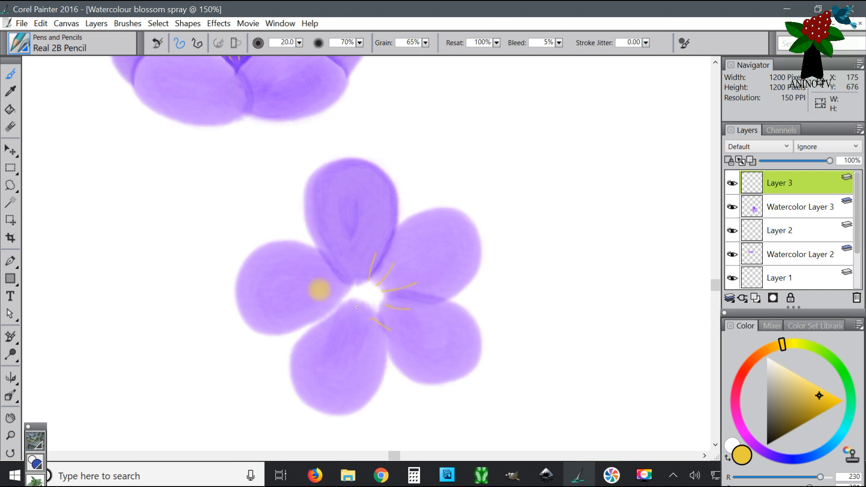
click(40, 23)
click(68, 37)
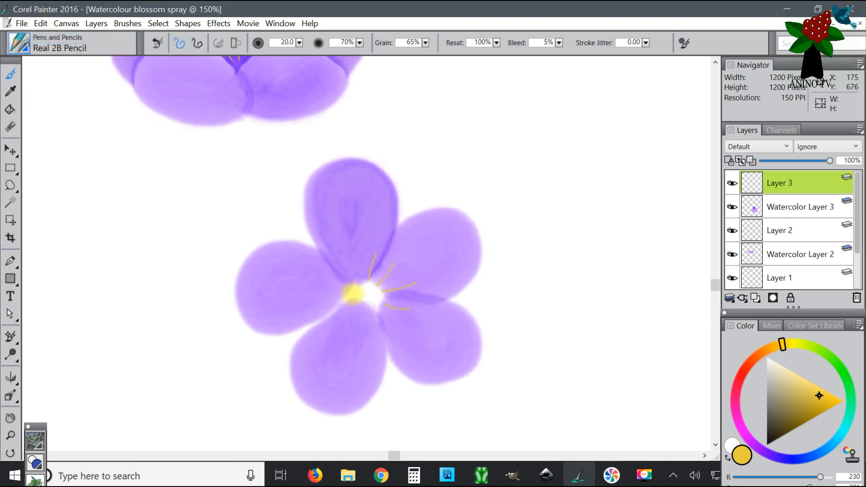
mouse_move(381, 309)
mouse_down()
mouse_move(367, 335)
mouse_move(362, 314)
mouse_move(345, 323)
mouse_up()
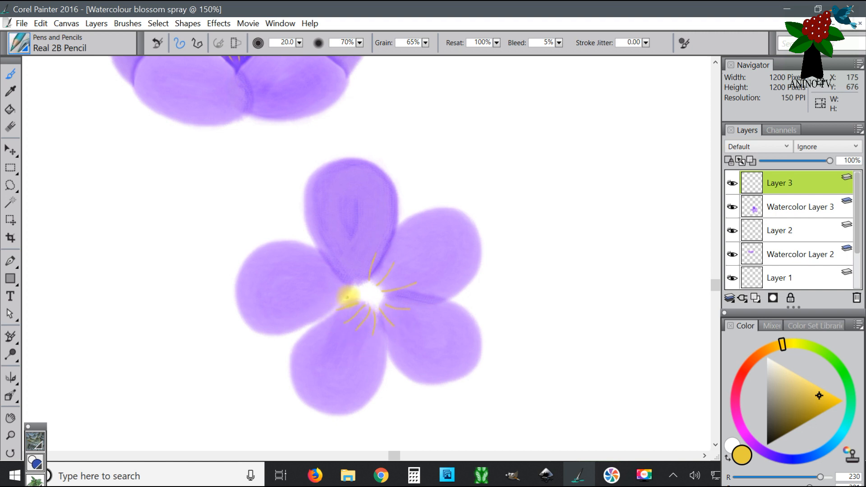
mouse_move(350, 262)
mouse_down()
mouse_move(346, 242)
mouse_move(361, 278)
mouse_move(363, 248)
mouse_up()
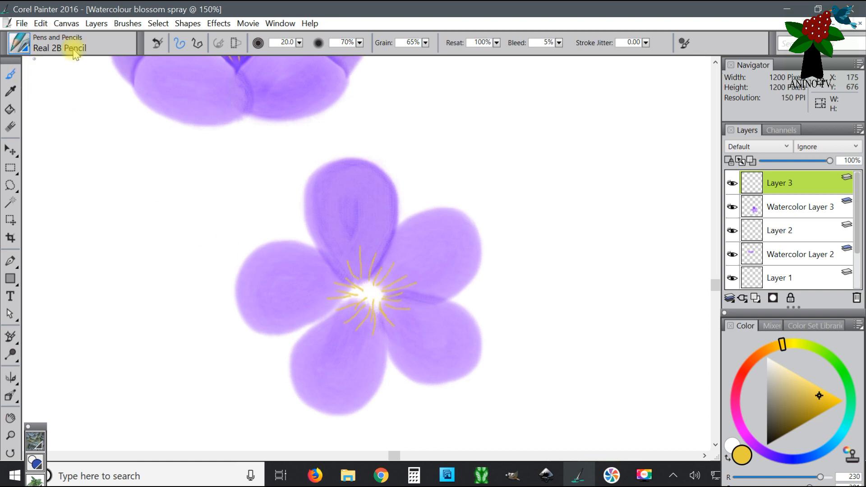
- Set the pencil size to 33.3 and dot the filament tips and centre with a brighter golden yellow
click(197, 44)
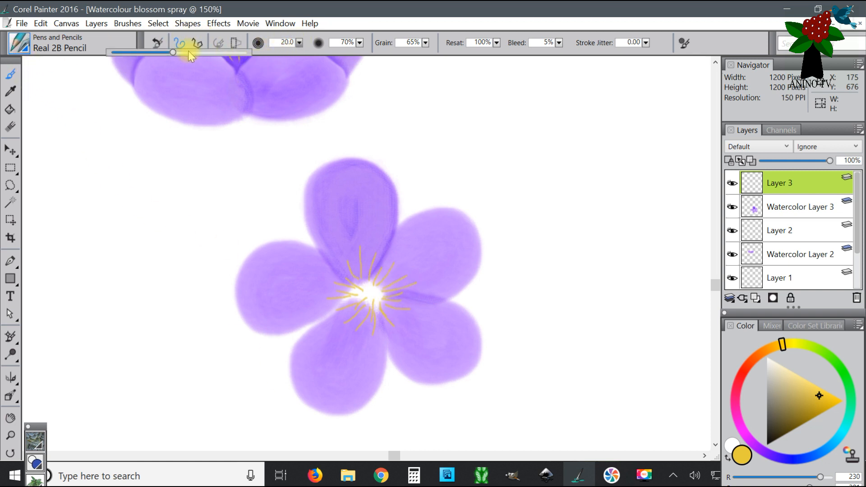
drag(184, 51, 187, 51)
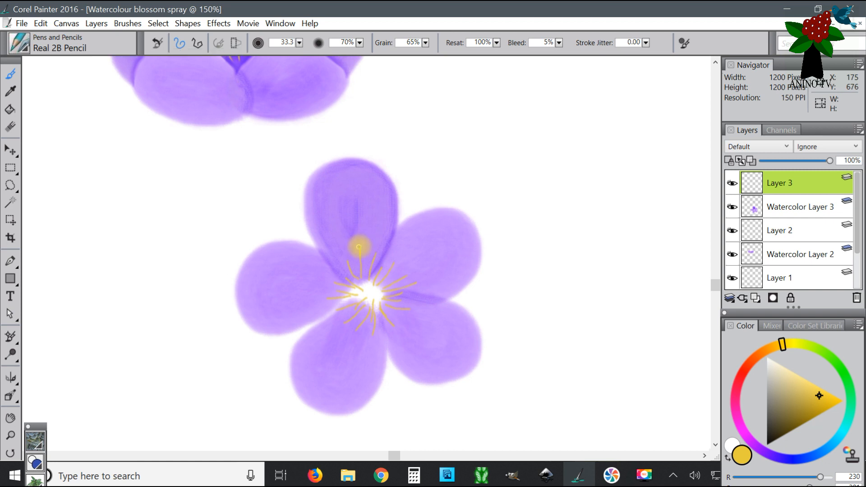
click(820, 391)
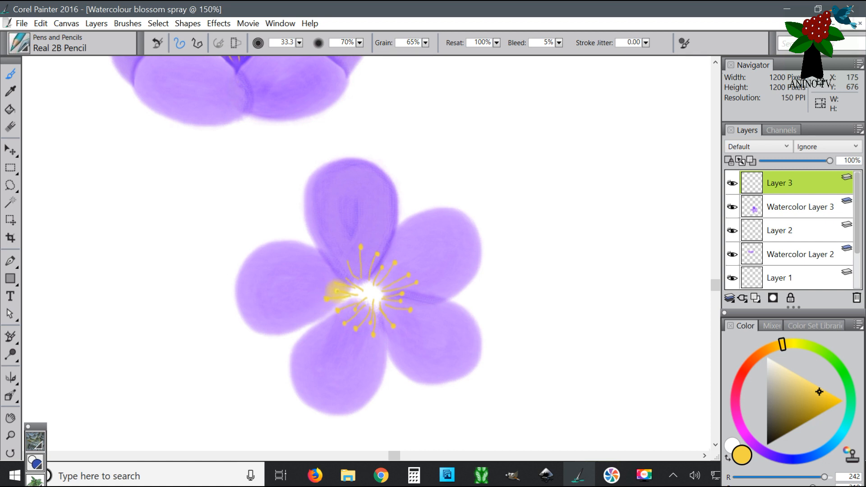
click(345, 277)
click(346, 263)
click(349, 262)
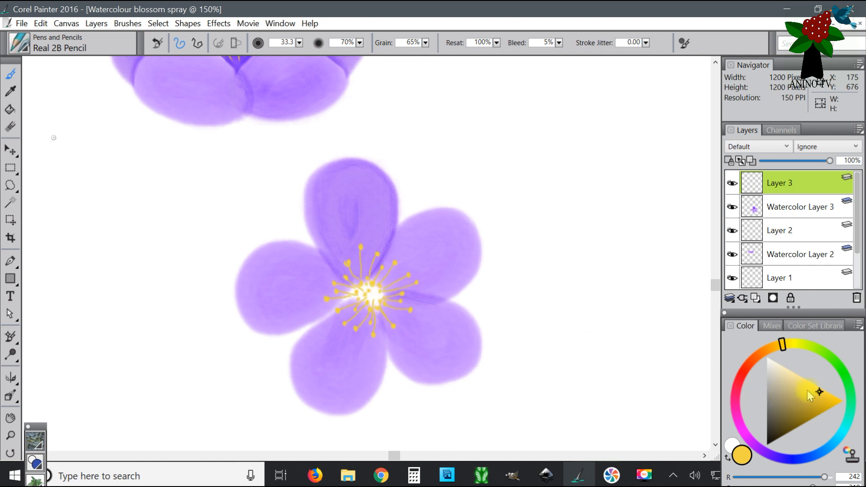
- Add pollen dots in two progressively darker golds to the lower blossom's centre and fit the whole canvas in view
drag(815, 393, 812, 398)
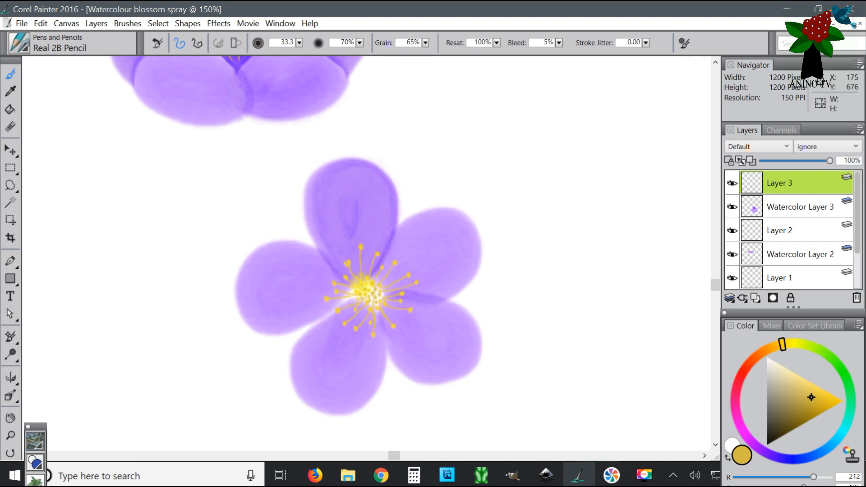
drag(366, 285, 383, 288)
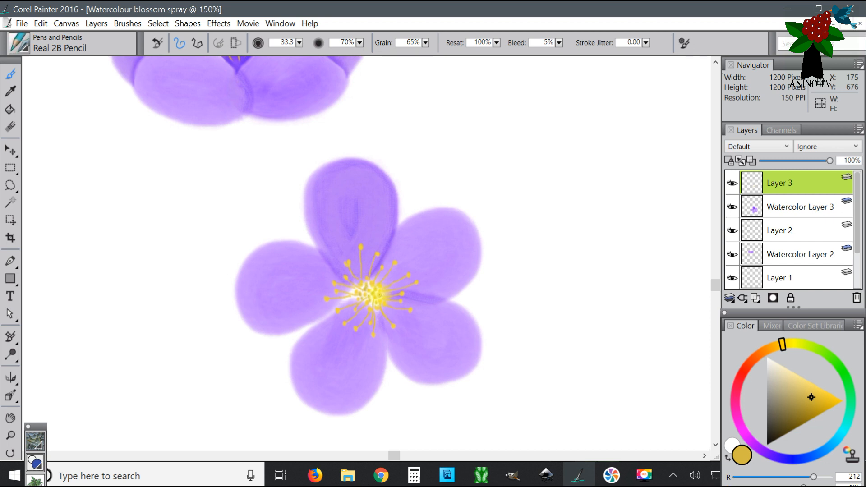
click(806, 403)
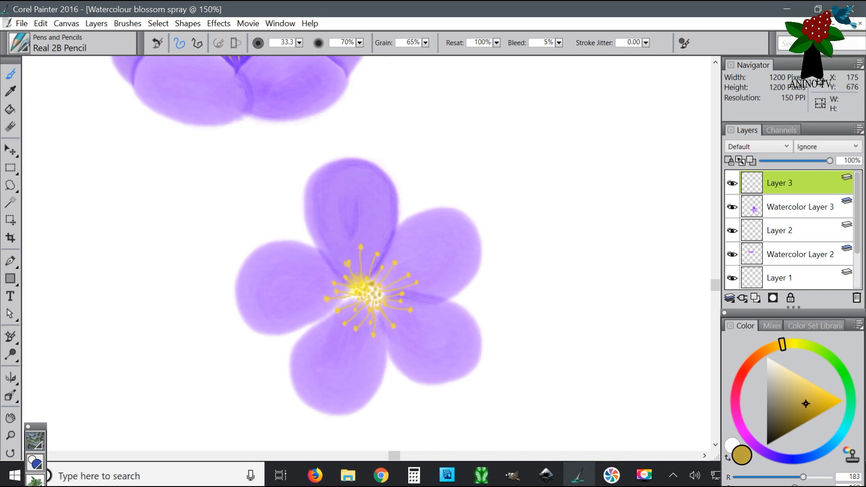
drag(385, 290, 366, 279)
drag(353, 276, 359, 270)
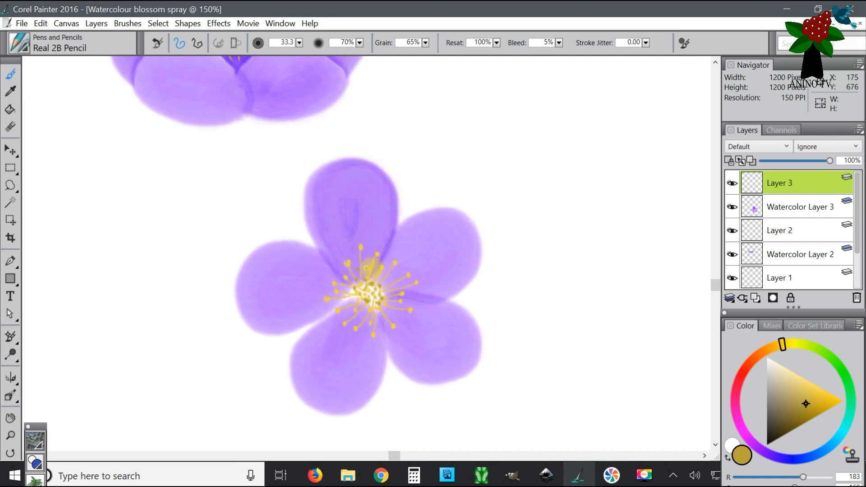
click(280, 23)
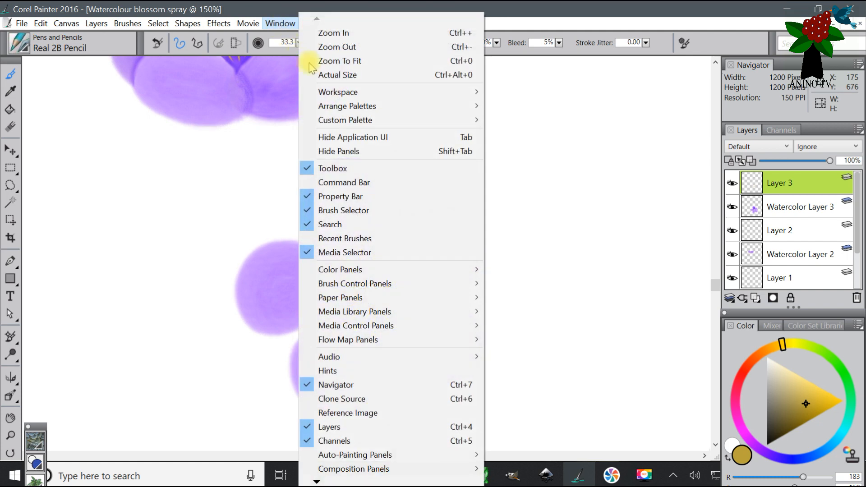
click(368, 61)
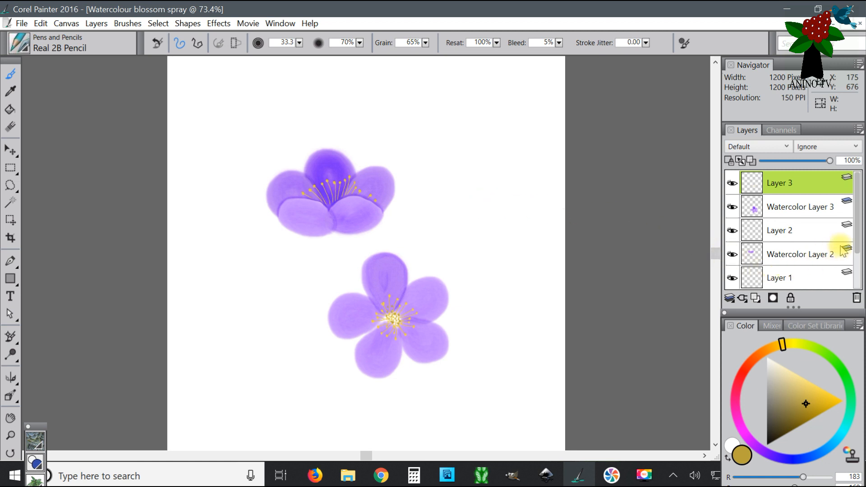
drag(859, 248, 845, 226)
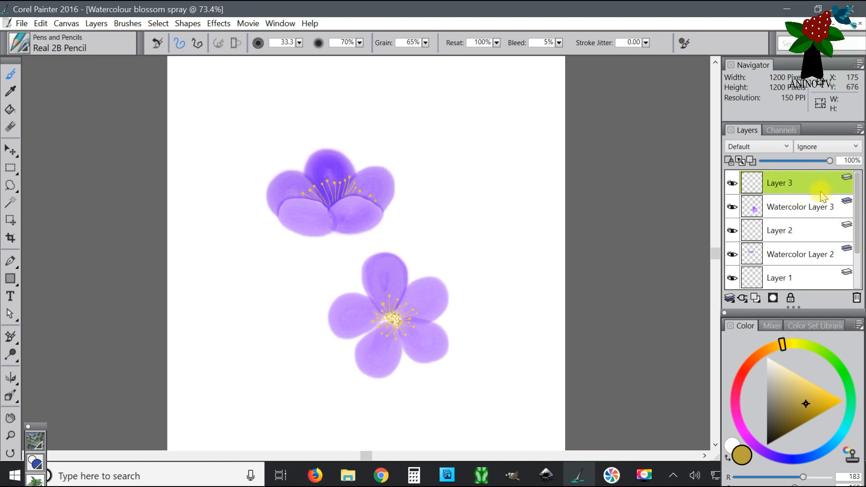
- Return to the Real Wet Detail brush, sample violet from the upper blossom's right petal and make it slightly more saturated
click(26, 48)
click(61, 341)
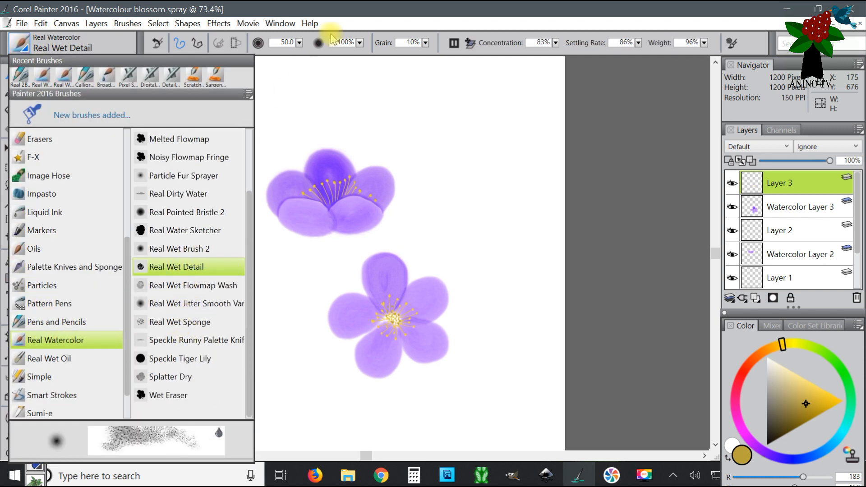
click(359, 17)
click(300, 43)
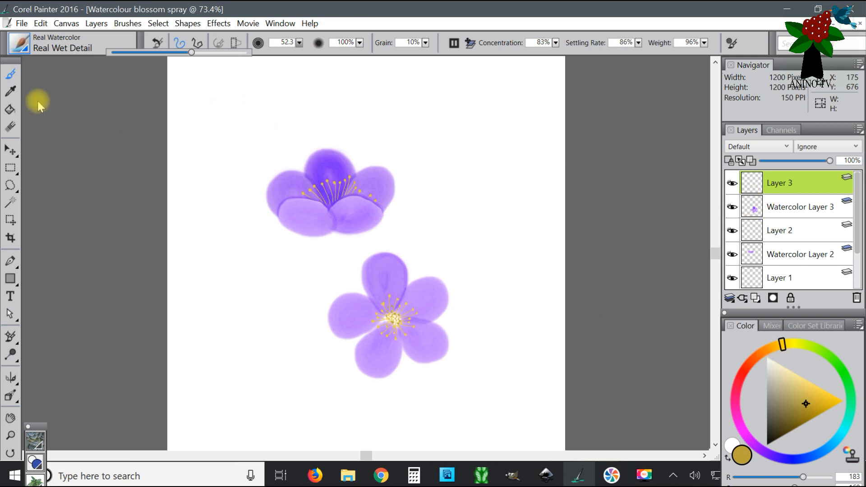
click(10, 91)
click(383, 188)
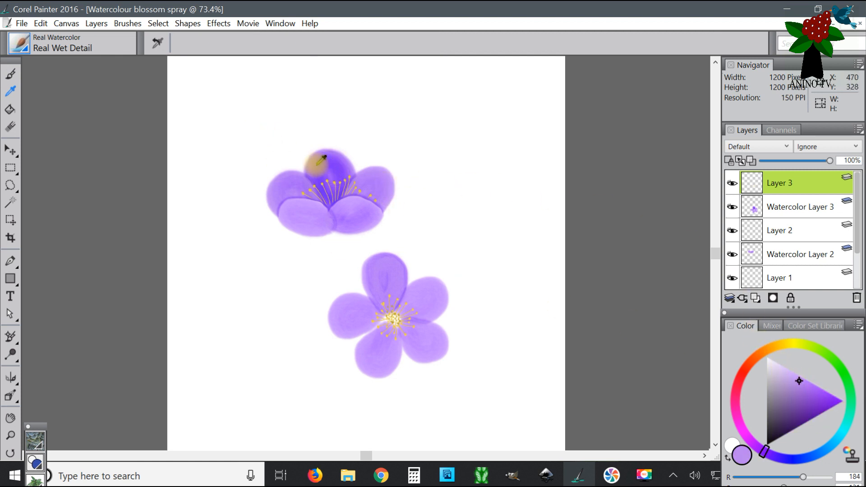
click(807, 385)
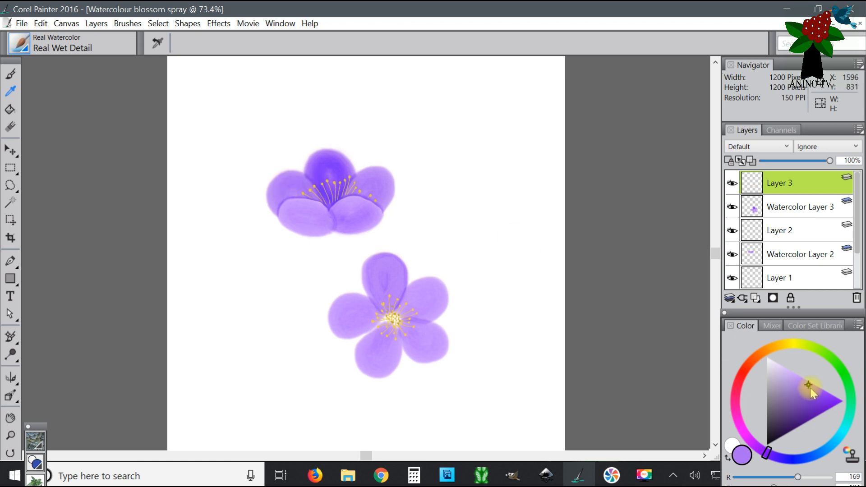
- Set the Real Wet Detail size to 20.2 and paint a small slanted violet oval above and left of the upper blossom
click(10, 74)
click(299, 43)
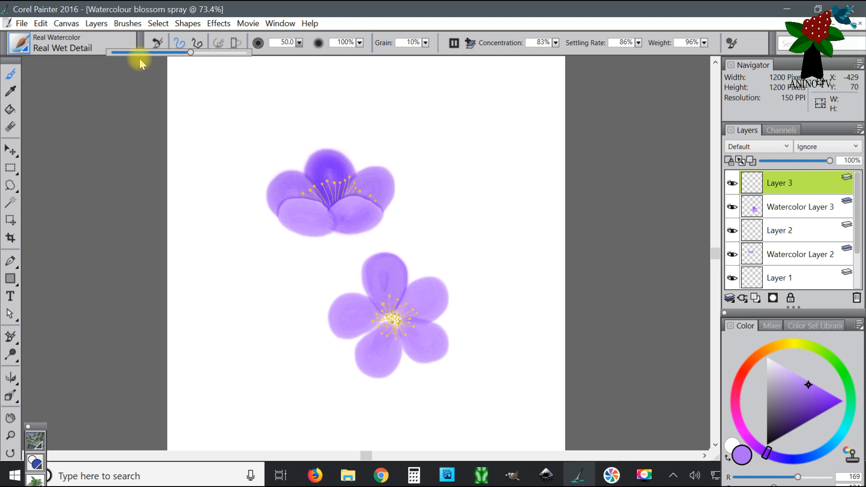
click(144, 52)
drag(145, 52, 165, 54)
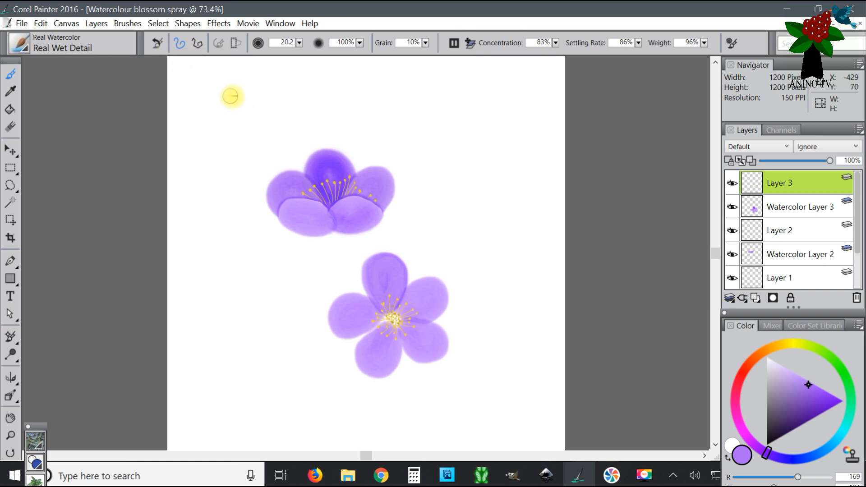
drag(217, 84, 228, 103)
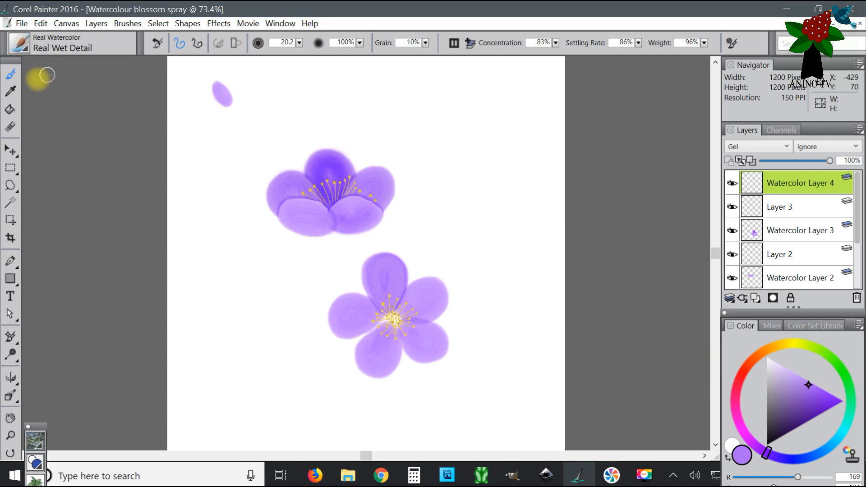
- Resample violet from the upper blossom and paint five more small slanted or upright ovals scattered around the two blossoms
click(10, 91)
click(308, 159)
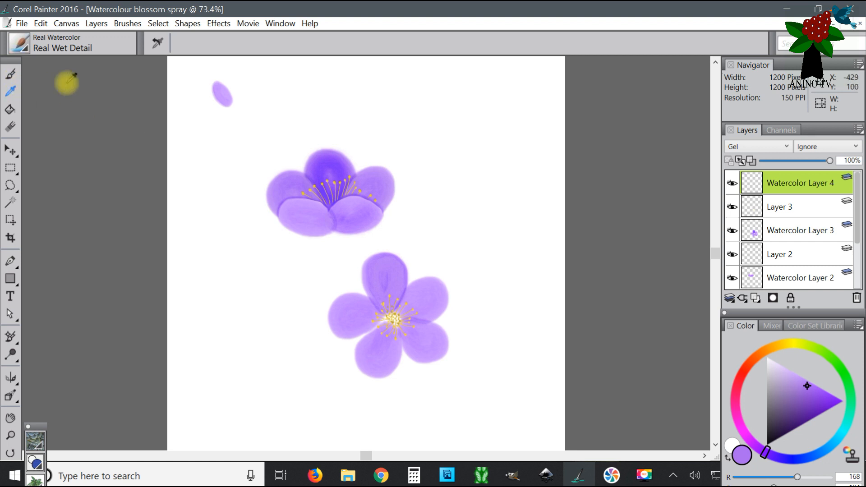
click(10, 78)
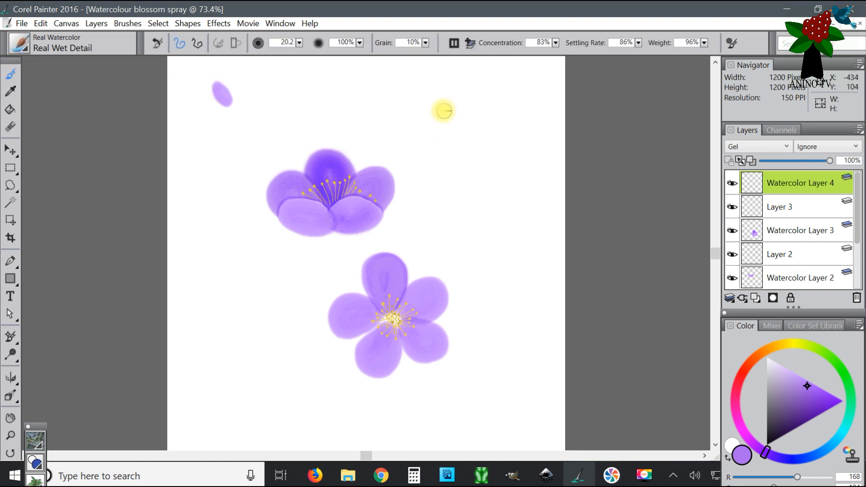
mouse_move(430, 108)
mouse_down()
mouse_move(440, 89)
mouse_move(432, 105)
mouse_up()
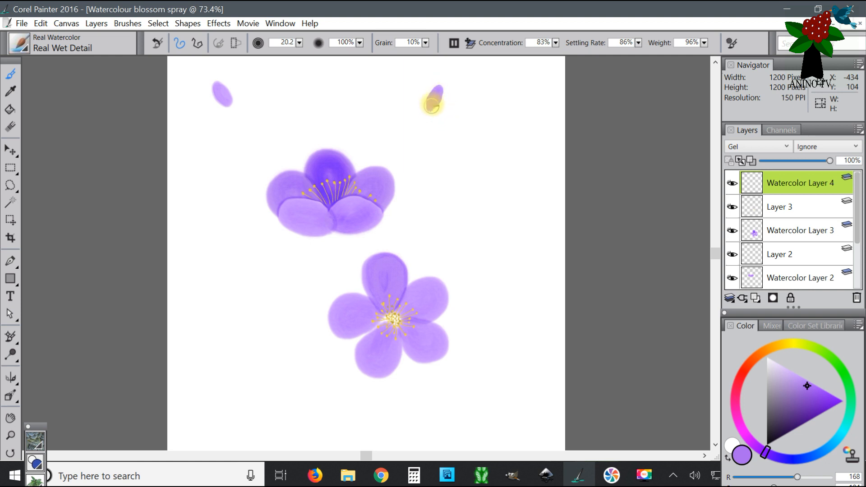
drag(284, 123, 284, 103)
drag(287, 117, 282, 106)
mouse_move(219, 191)
mouse_down()
mouse_move(201, 184)
mouse_move(210, 192)
mouse_up()
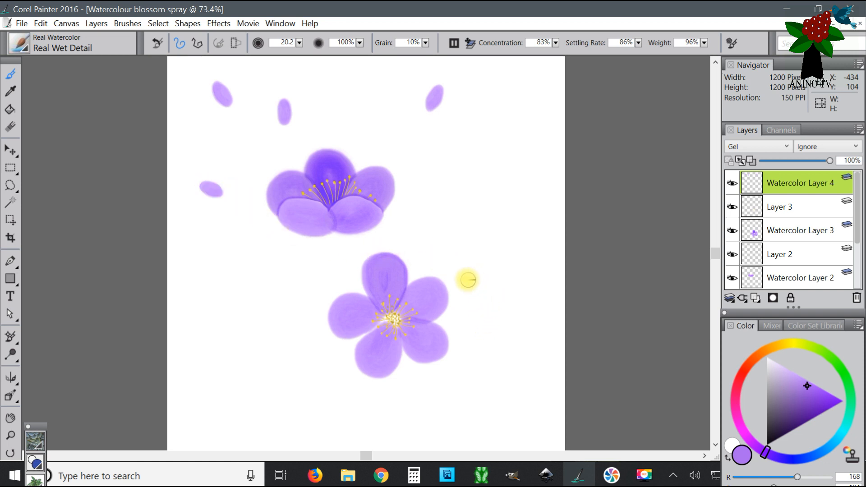
mouse_move(465, 280)
mouse_down()
mouse_move(483, 266)
mouse_move(477, 279)
mouse_up()
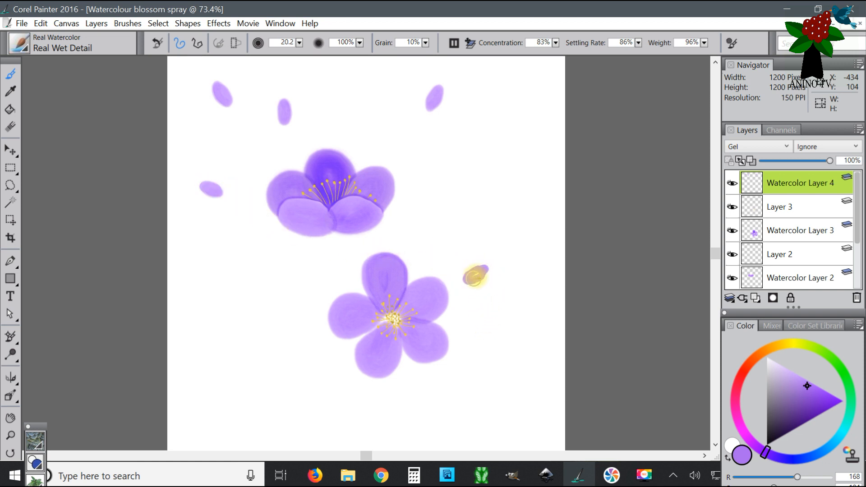
mouse_move(320, 367)
mouse_down()
mouse_move(310, 374)
mouse_move(316, 361)
mouse_up()
- Sample the deep violet of the upper blossom's back petal and paint overlapping side petals on all six small buds
click(16, 92)
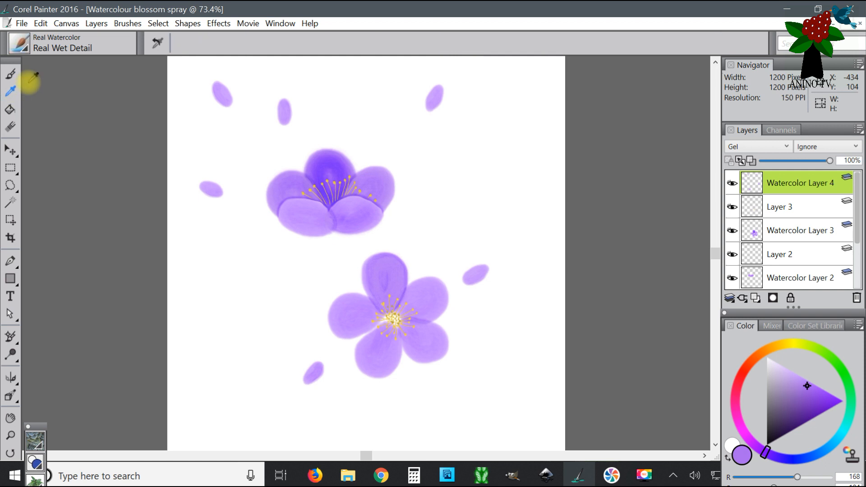
click(329, 163)
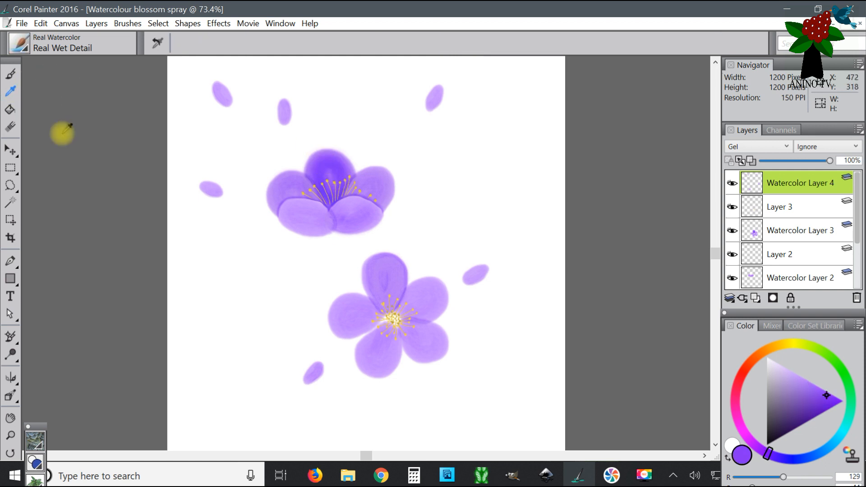
click(10, 73)
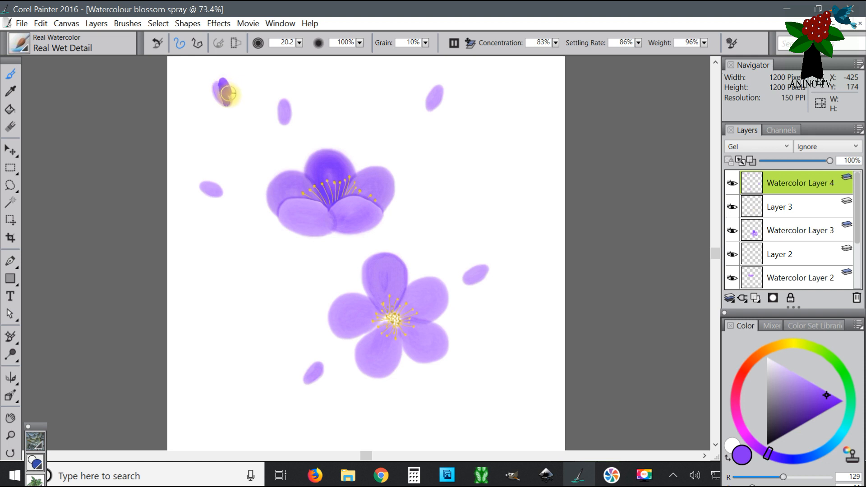
drag(228, 95, 229, 91)
mouse_move(268, 111)
mouse_down()
mouse_move(284, 121)
mouse_move(292, 105)
mouse_move(286, 123)
mouse_move(268, 111)
mouse_move(287, 121)
mouse_move(277, 106)
mouse_move(286, 123)
mouse_move(226, 93)
mouse_up()
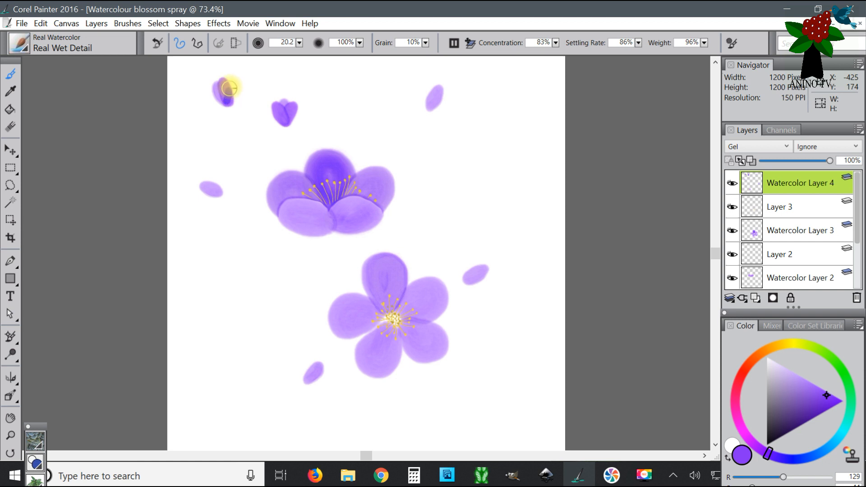
mouse_move(232, 84)
mouse_down()
mouse_move(254, 96)
mouse_move(390, 118)
mouse_move(430, 107)
mouse_move(429, 84)
mouse_move(427, 107)
mouse_up()
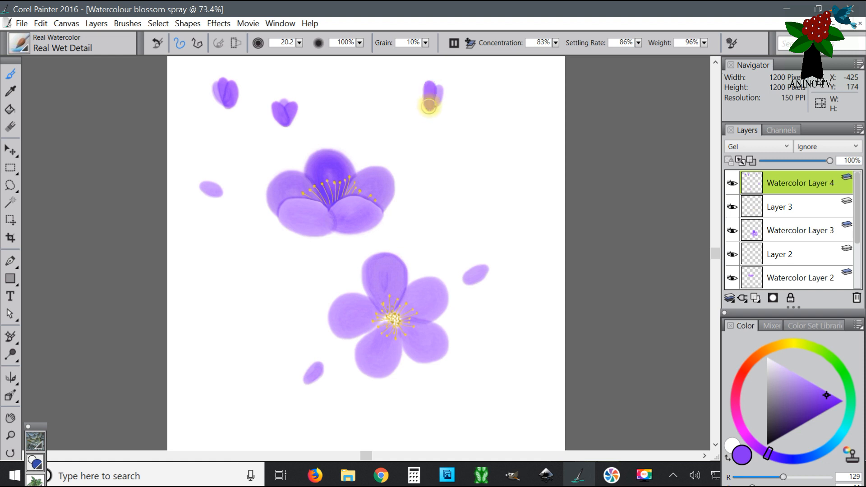
drag(445, 98, 433, 107)
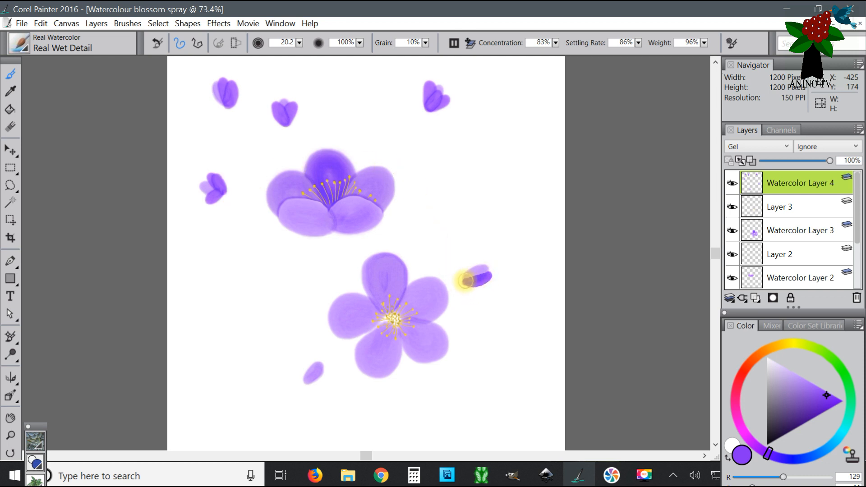
drag(480, 265, 470, 271)
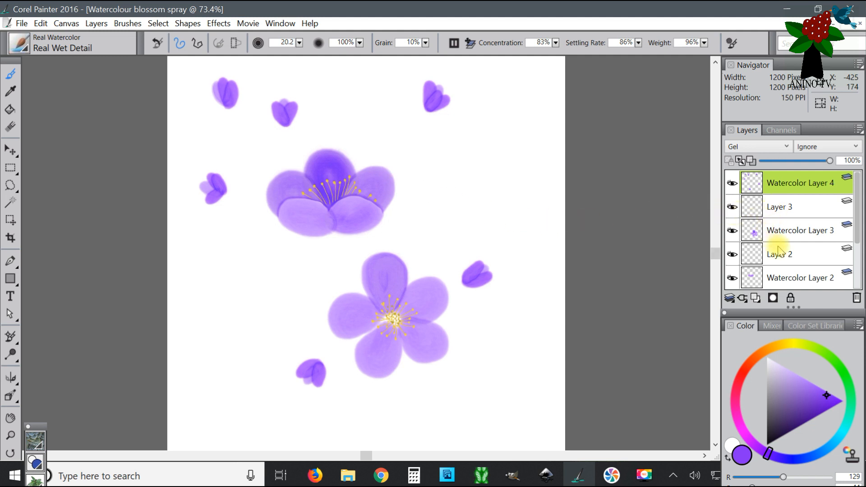
- Add a new layer above the bud layer and choose a dark olive green as the painting colour
scroll(860, 241, down, 1)
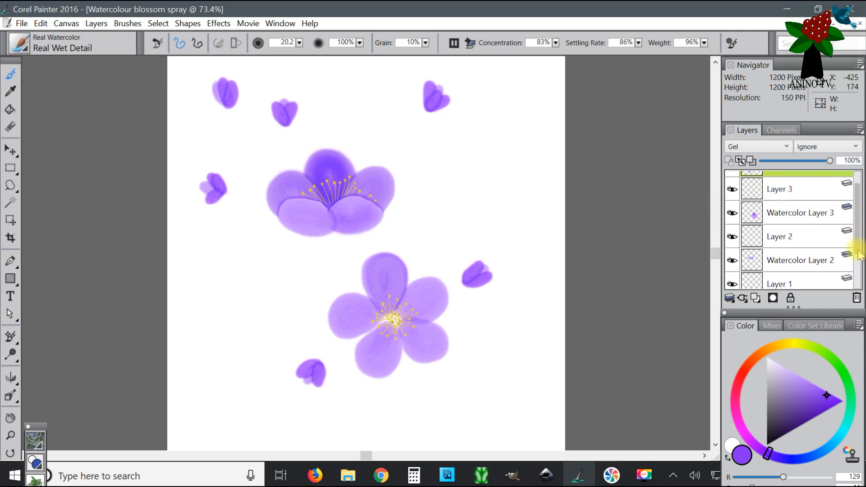
scroll(852, 228, up, 1)
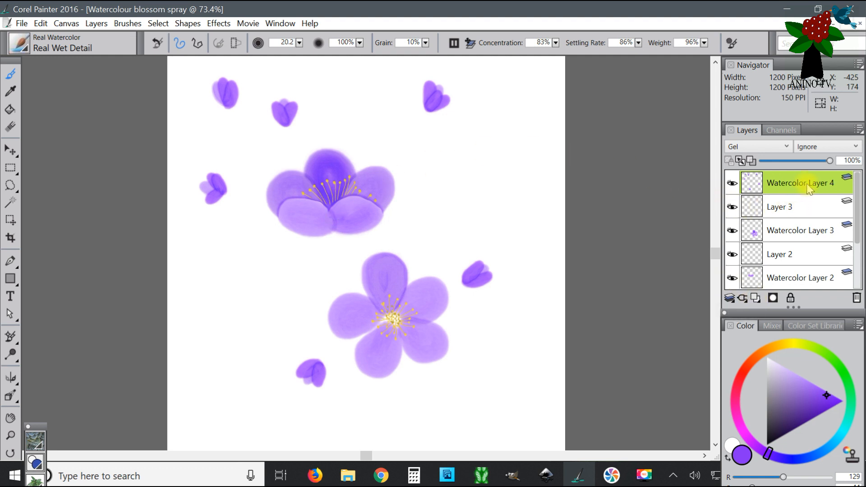
click(755, 298)
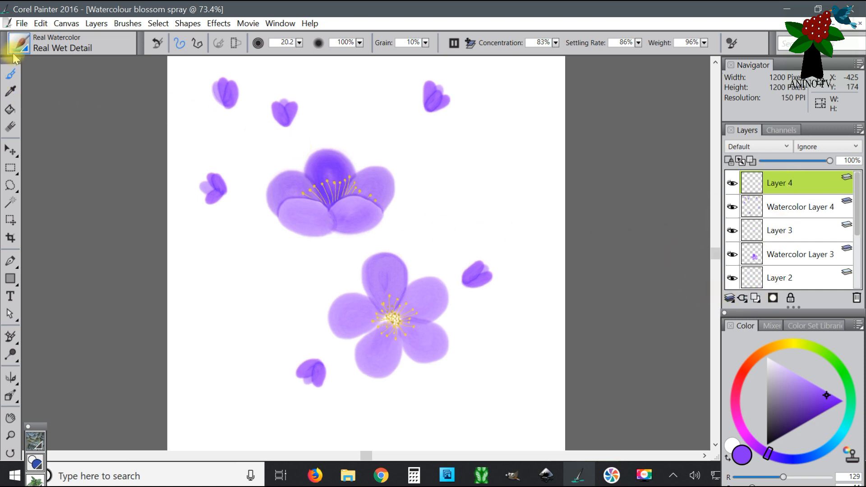
click(15, 91)
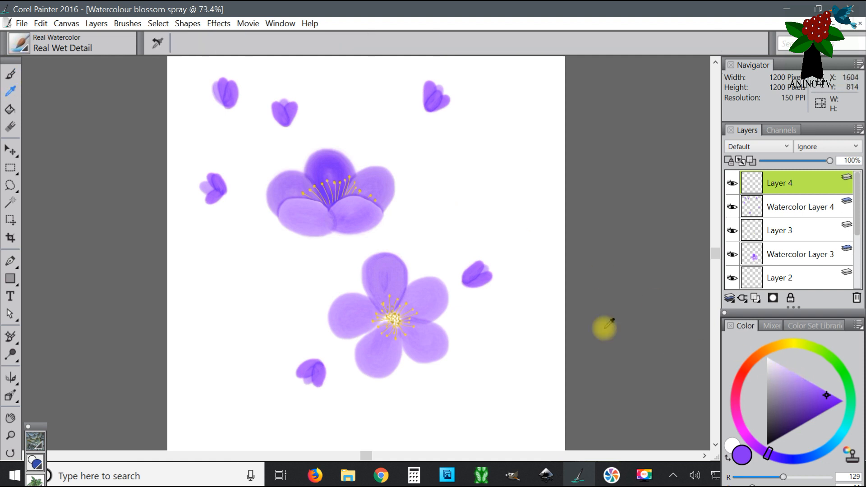
click(16, 74)
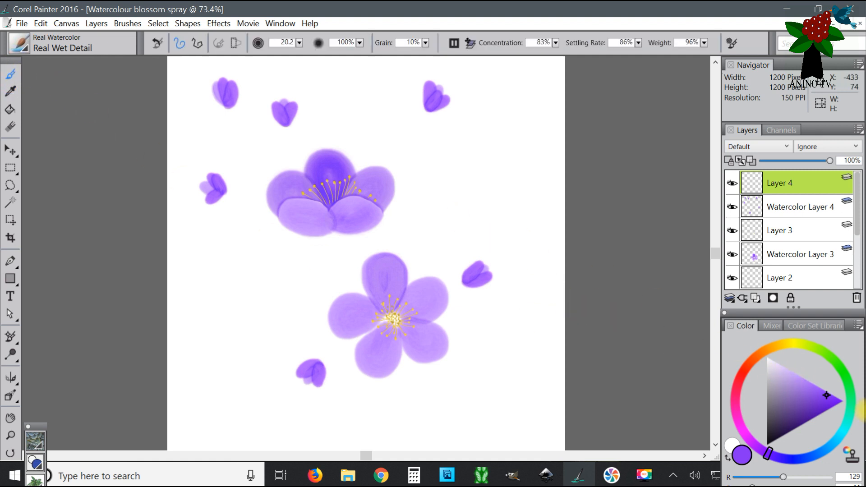
drag(828, 367, 817, 354)
drag(801, 387, 804, 416)
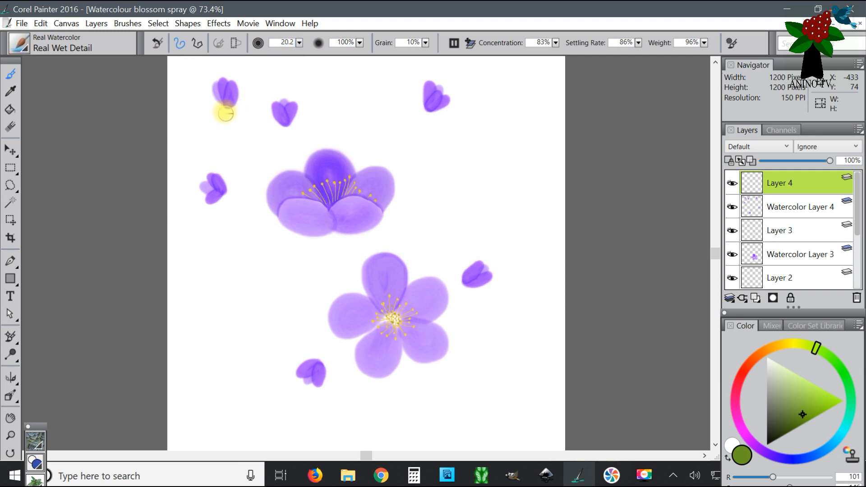
mouse_move(225, 109)
mouse_down()
mouse_move(241, 129)
mouse_move(311, 163)
mouse_up()
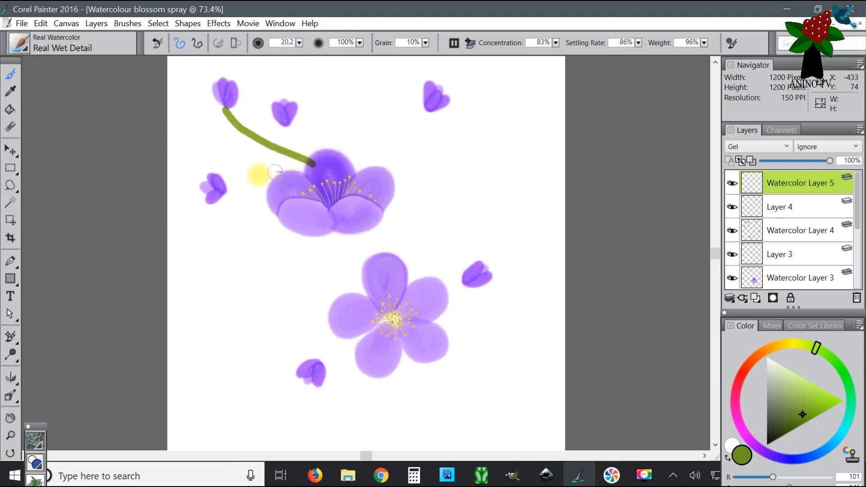
click(41, 23)
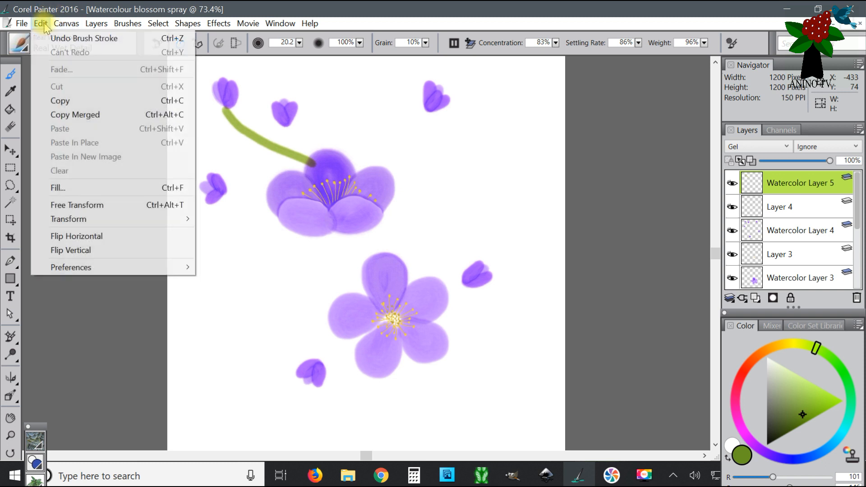
click(58, 36)
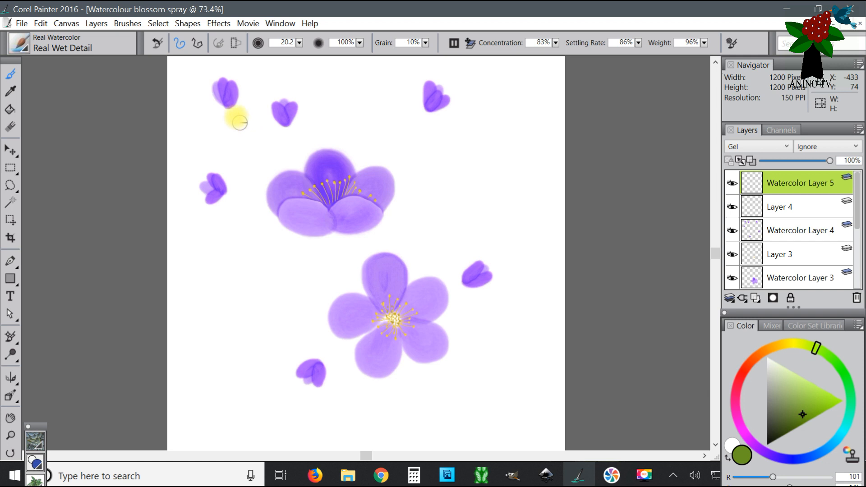
- Set the brush size to 13.6, paint a main stem from the upper-left bud through both blossoms, and branch it to the neighbouring bud
click(159, 44)
click(166, 52)
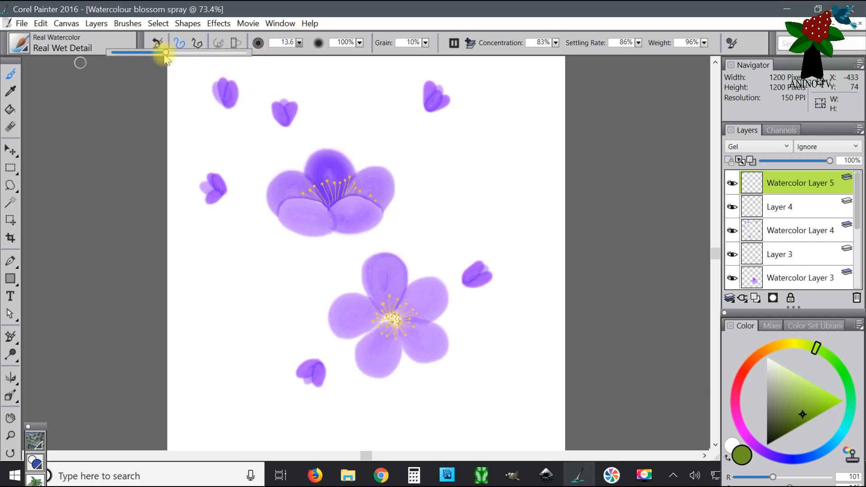
mouse_move(227, 107)
mouse_down()
mouse_move(236, 121)
mouse_move(300, 159)
mouse_move(350, 227)
mouse_move(401, 350)
mouse_up()
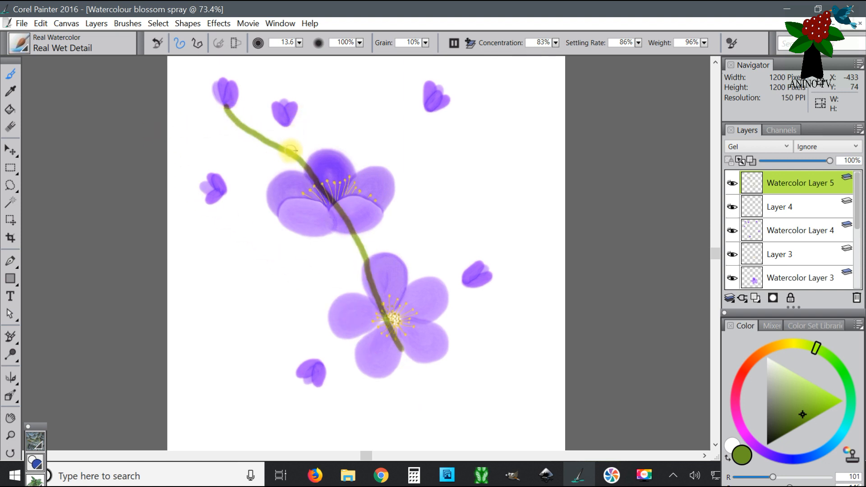
drag(292, 154, 286, 116)
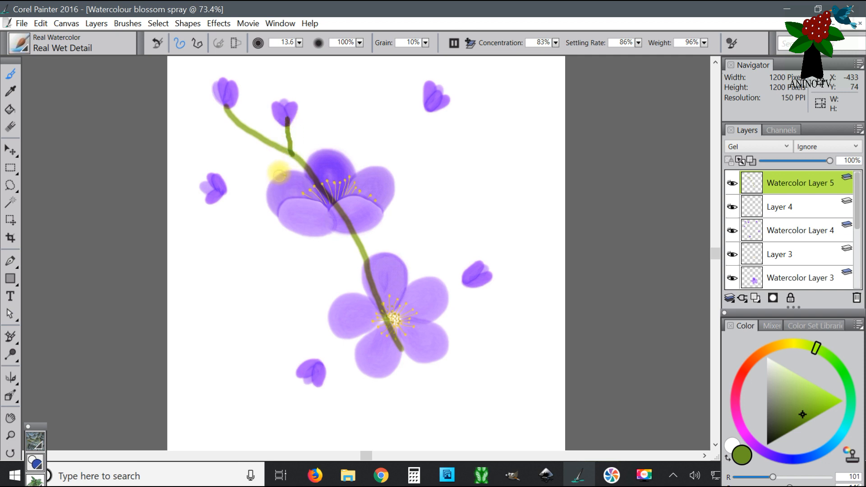
mouse_move(291, 155)
mouse_down()
mouse_move(257, 164)
mouse_move(227, 200)
mouse_up()
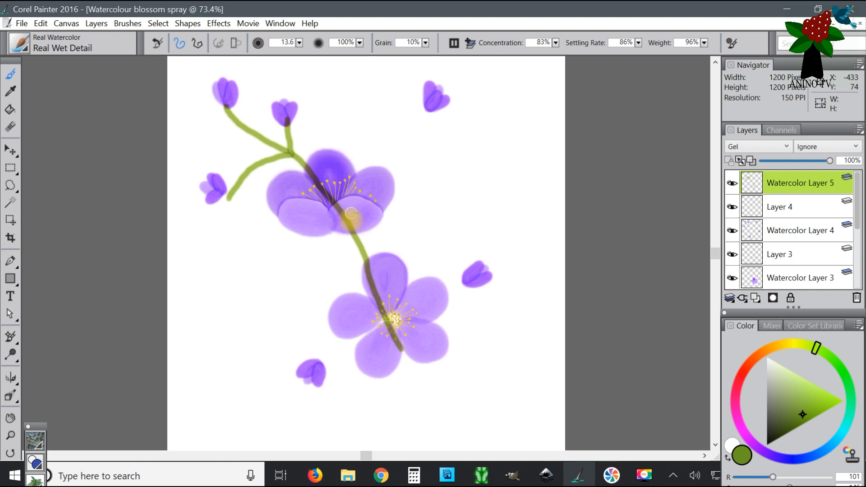
mouse_move(351, 231)
mouse_down()
mouse_move(363, 176)
mouse_move(427, 101)
mouse_up()
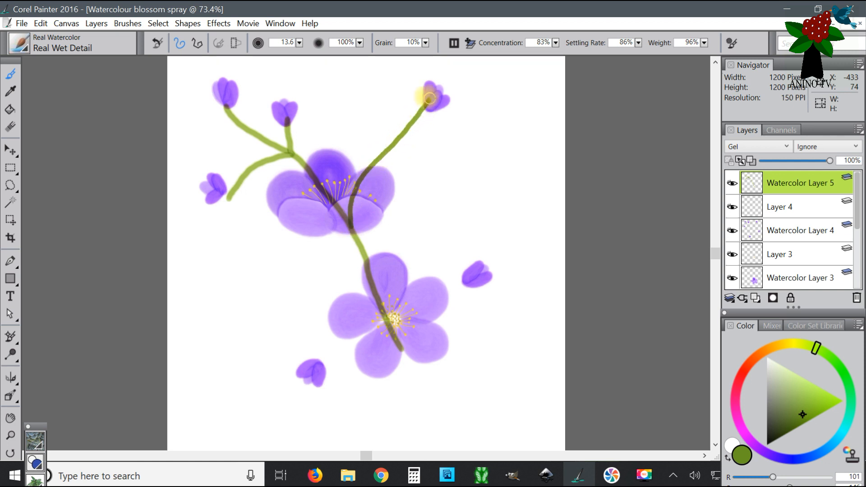
click(40, 24)
click(68, 36)
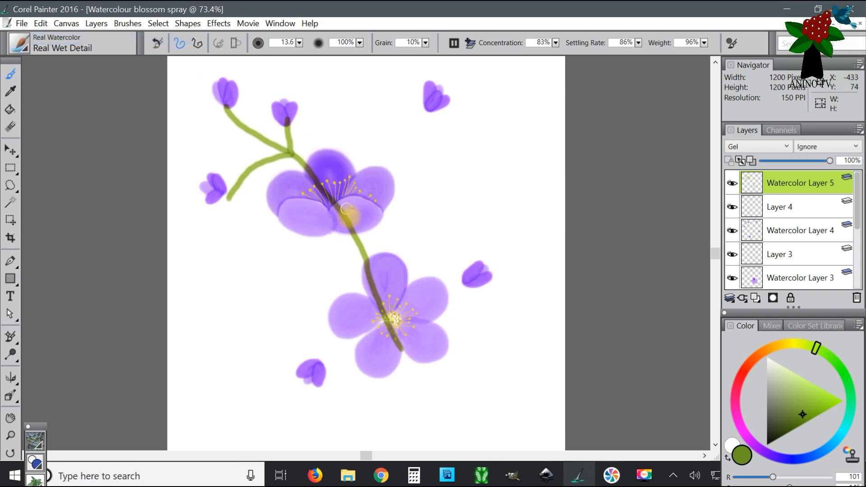
mouse_move(354, 231)
mouse_down()
mouse_move(427, 119)
mouse_move(429, 102)
mouse_up()
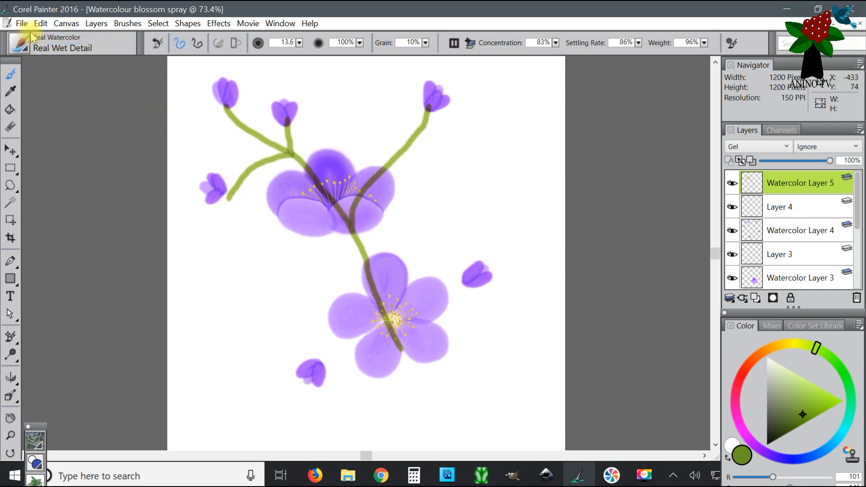
click(42, 24)
click(55, 38)
click(42, 24)
click(61, 38)
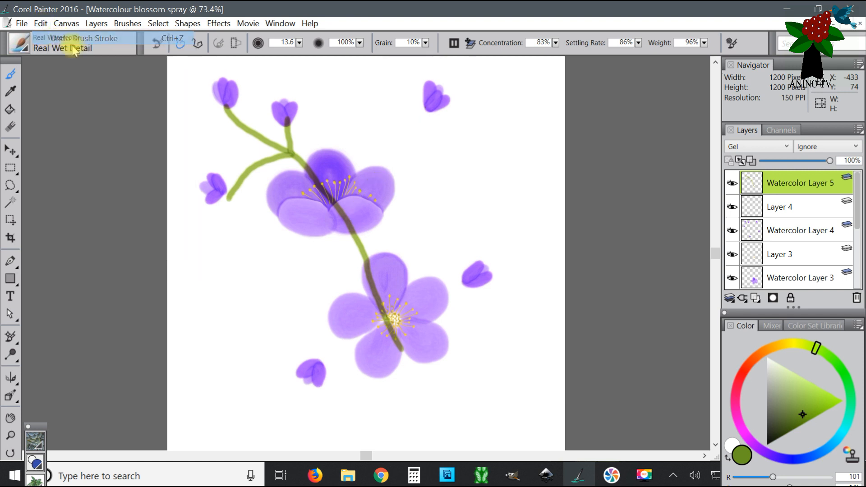
- Paint olive green branches to the four remaining buds and a second curved stem from the lower blossom to the upper blossom's centre
mouse_move(318, 184)
mouse_down()
mouse_move(292, 178)
mouse_move(231, 193)
mouse_up()
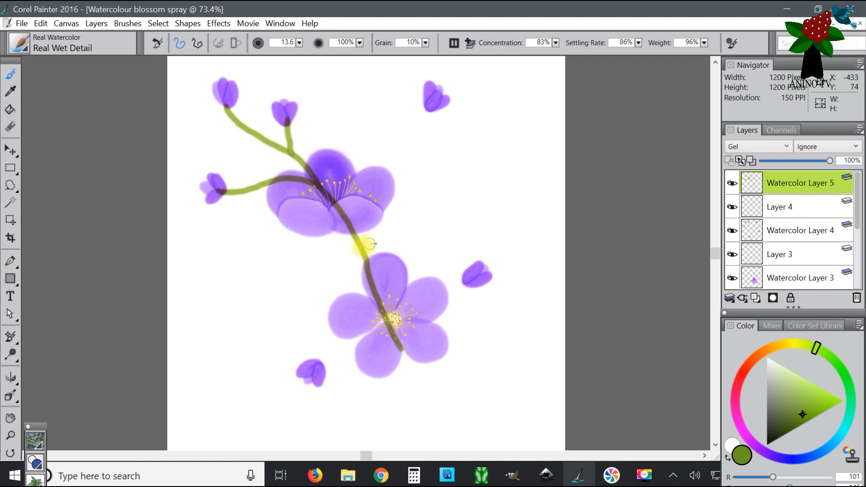
mouse_move(349, 223)
mouse_down()
mouse_move(356, 183)
mouse_move(427, 105)
mouse_up()
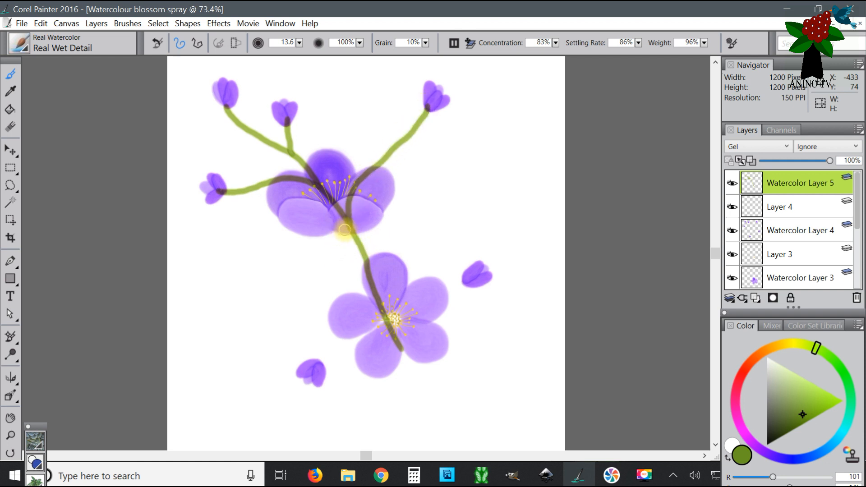
drag(349, 239, 364, 259)
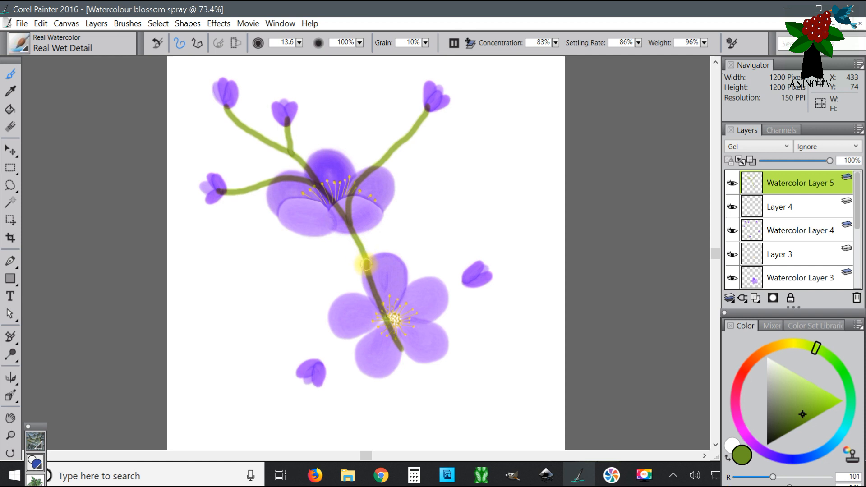
mouse_move(370, 282)
mouse_down()
mouse_move(344, 254)
mouse_move(332, 194)
mouse_up()
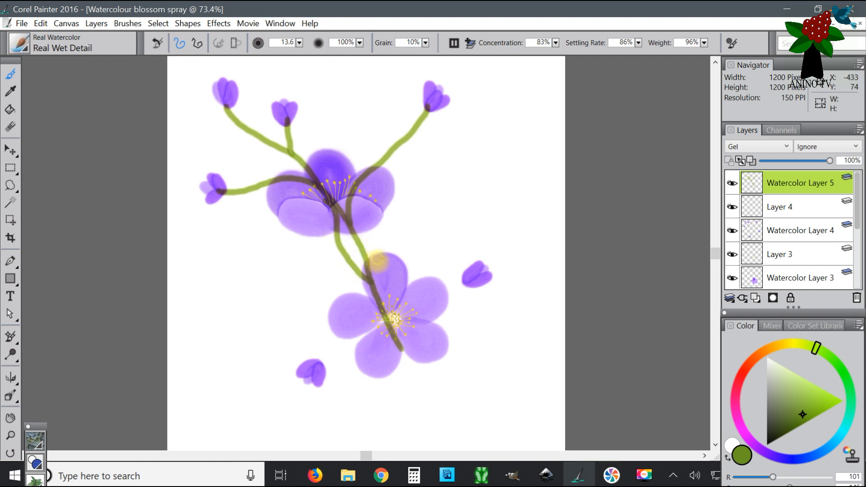
mouse_move(391, 320)
mouse_down()
mouse_move(396, 341)
mouse_move(398, 328)
mouse_move(469, 271)
mouse_up()
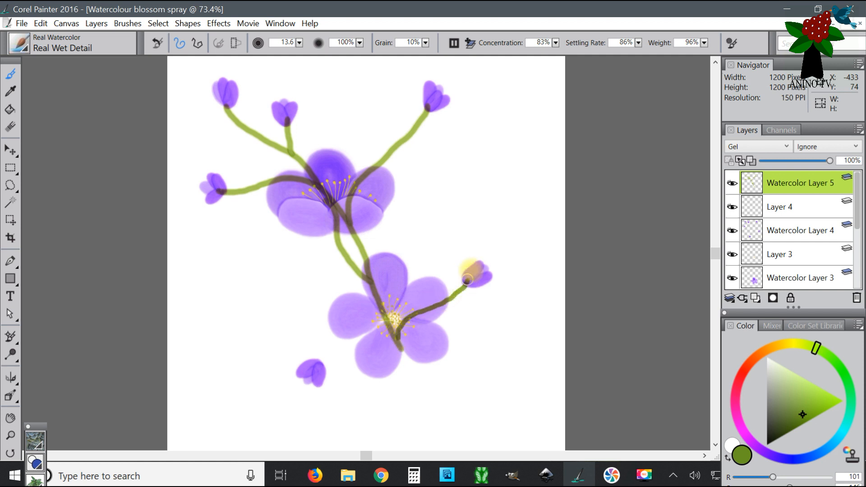
mouse_move(382, 311)
mouse_down()
mouse_move(363, 336)
mouse_move(315, 363)
mouse_up()
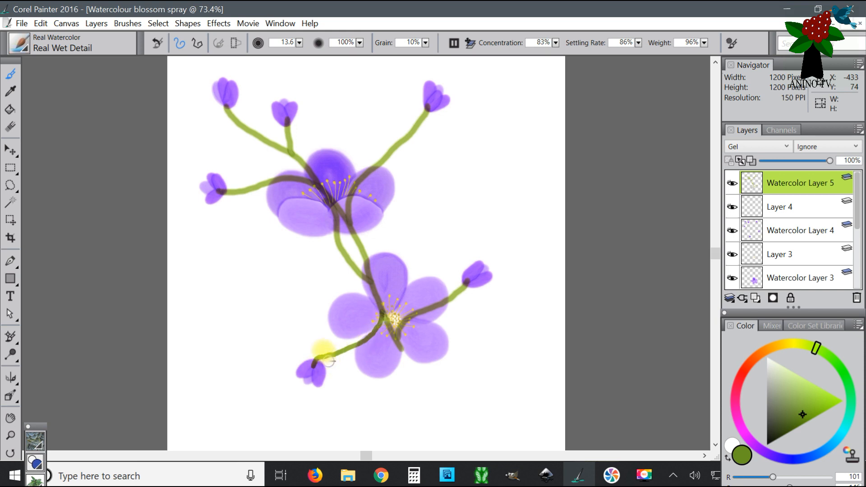
- Undo the olive branch to the lower-left bud and repaint it as a straighter stroke from the lower blossom's centre
click(40, 23)
click(66, 23)
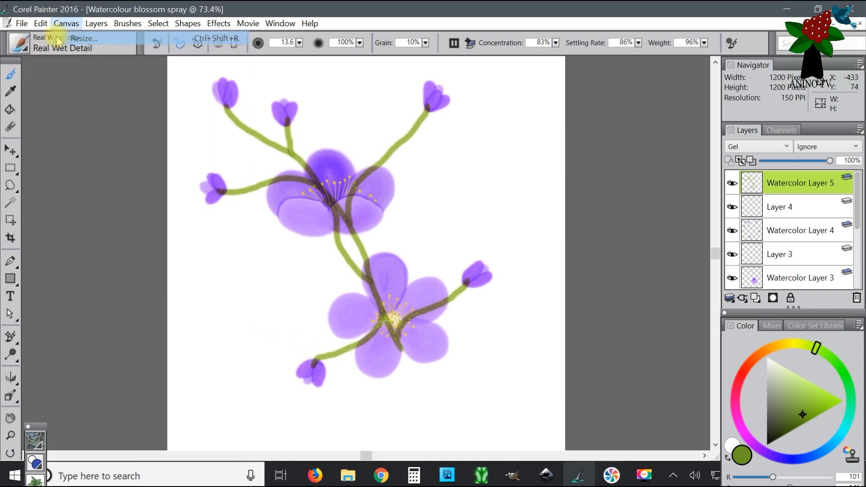
click(59, 40)
click(667, 178)
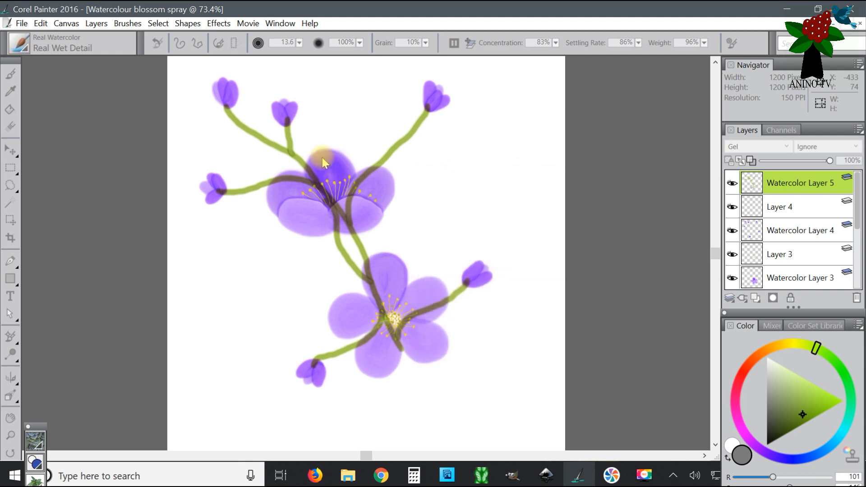
click(41, 23)
click(54, 30)
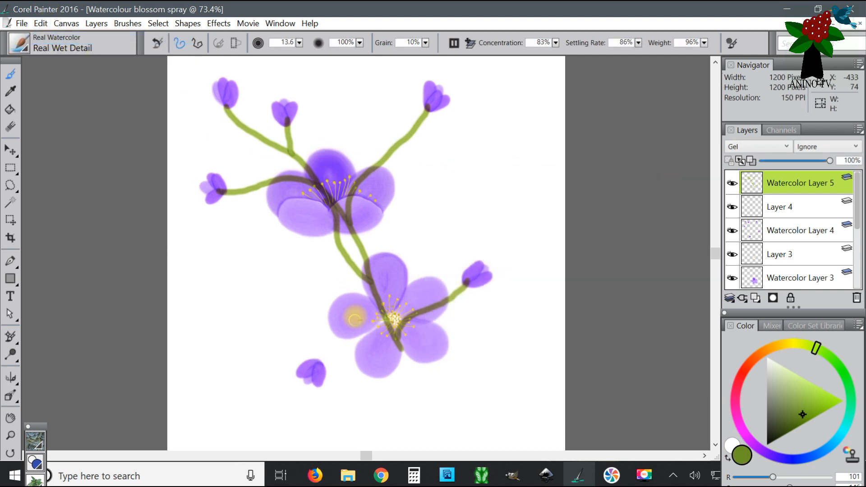
drag(383, 311, 320, 368)
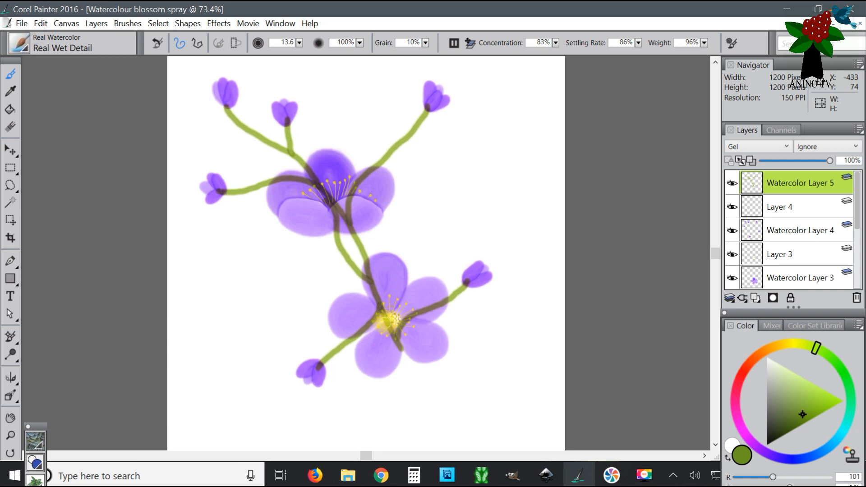
- Paint a stem below the lower blossom, a long branch up to its right, and a left branch with three offshoots
mouse_move(387, 320)
mouse_down()
mouse_move(404, 359)
mouse_move(405, 423)
mouse_up()
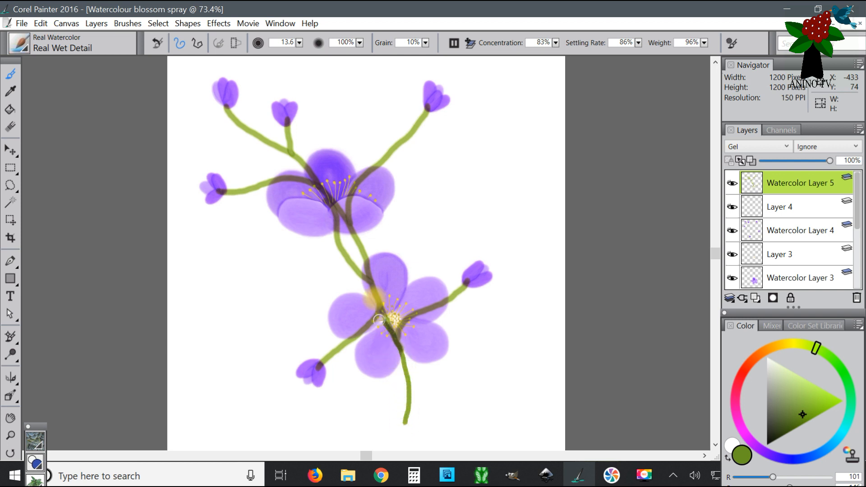
mouse_move(381, 311)
mouse_down()
mouse_move(398, 252)
mouse_move(439, 226)
mouse_move(481, 168)
mouse_up()
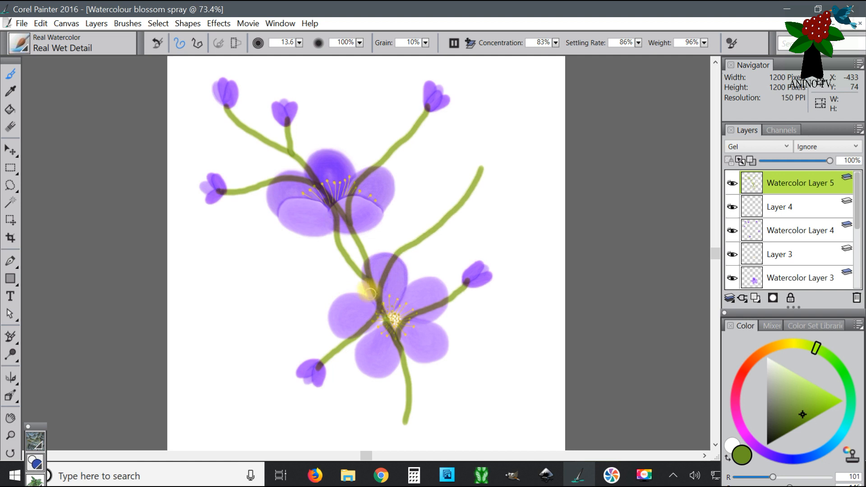
mouse_move(371, 291)
mouse_down()
mouse_move(359, 277)
mouse_move(299, 262)
mouse_move(217, 263)
mouse_up()
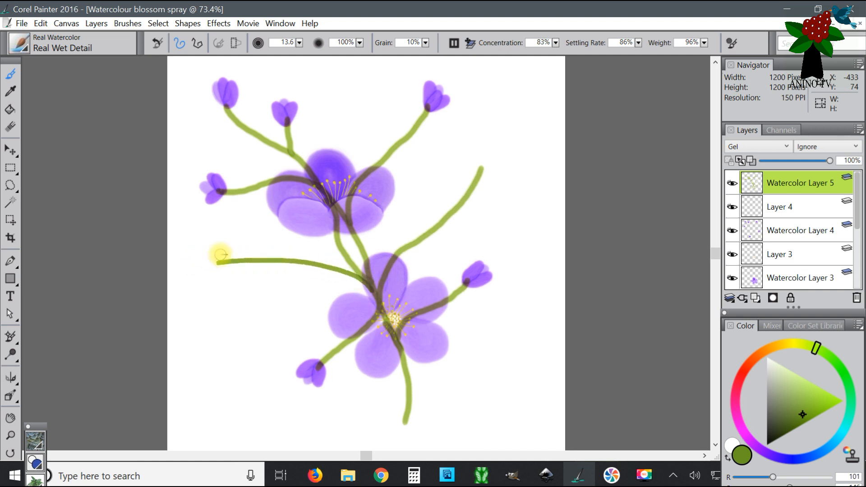
drag(310, 263, 226, 355)
drag(268, 290, 196, 311)
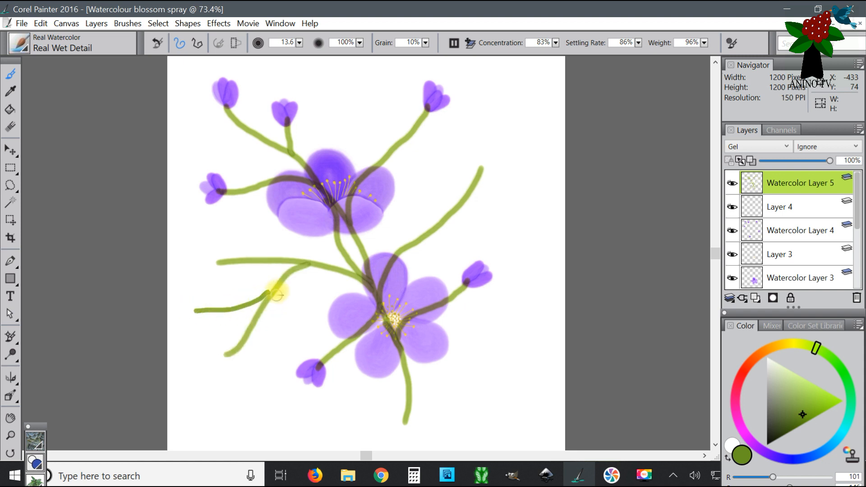
drag(278, 284, 281, 364)
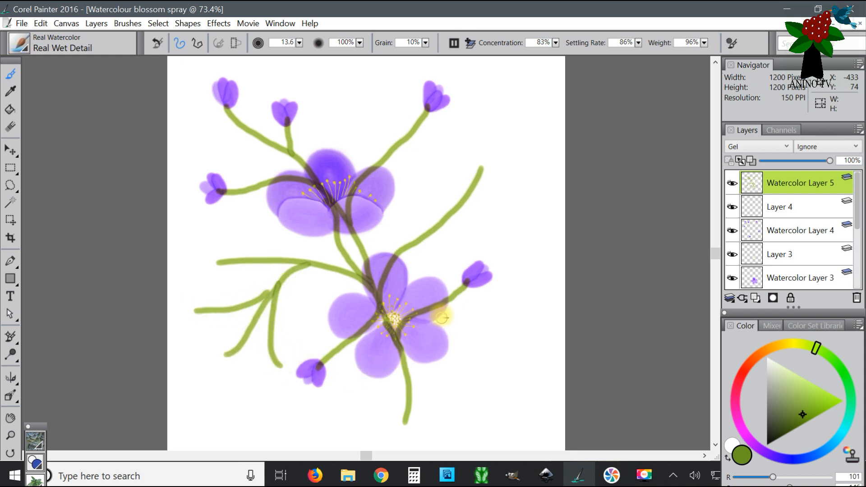
- Paint a curved branch right of the lower blossom, a twig above the upper blossom, and two side twigs on the long right branch
mouse_move(418, 312)
mouse_down()
mouse_move(504, 321)
mouse_move(536, 294)
mouse_up()
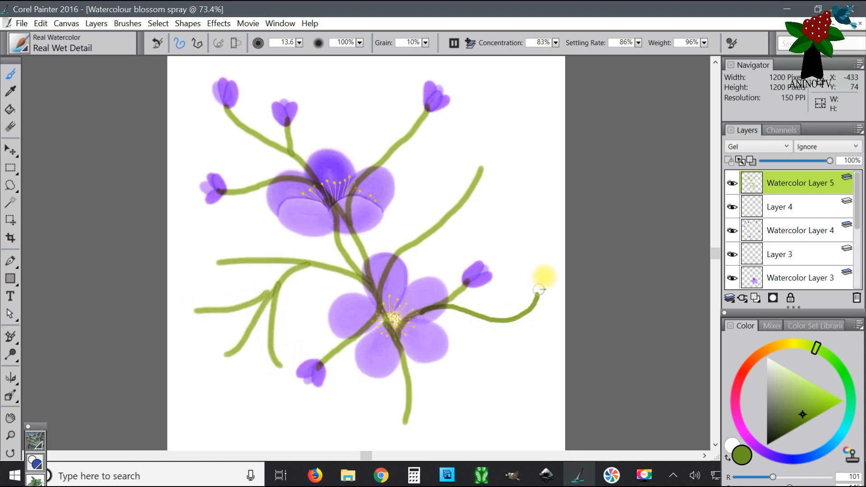
mouse_move(367, 171)
mouse_down()
mouse_move(373, 147)
mouse_move(363, 73)
mouse_up()
mouse_move(428, 226)
mouse_down()
mouse_move(469, 218)
mouse_move(534, 177)
mouse_up()
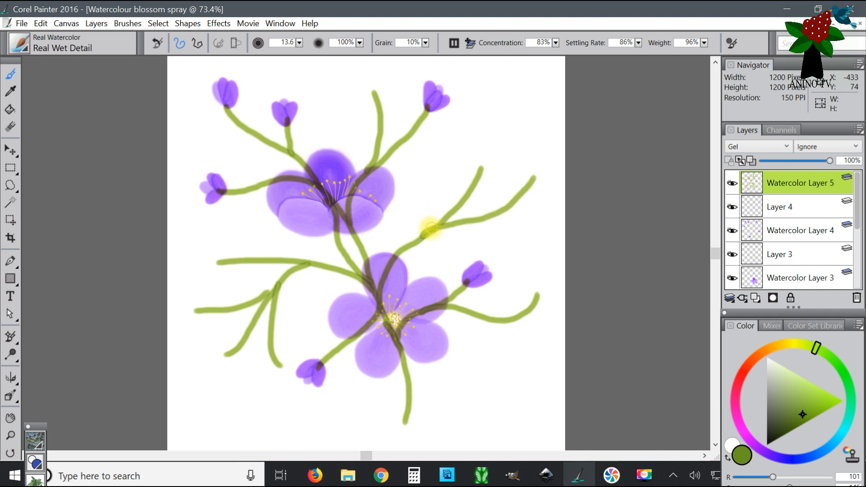
mouse_move(448, 211)
mouse_down()
mouse_move(455, 165)
mouse_move(438, 144)
mouse_up()
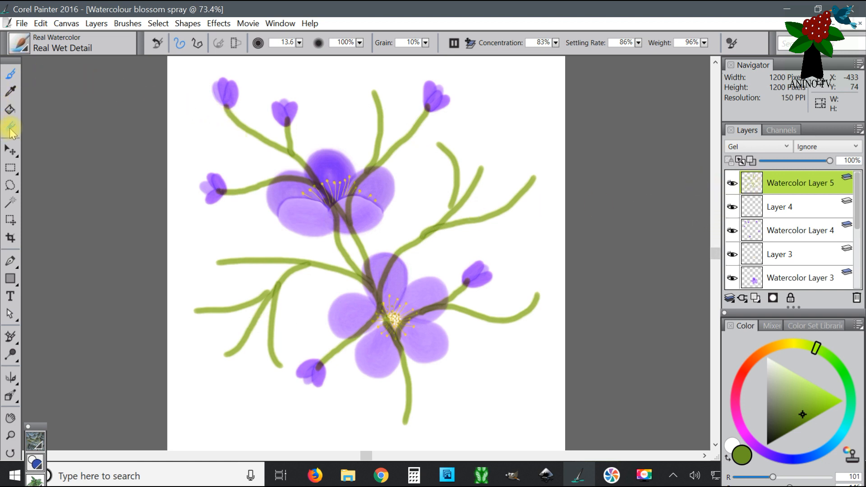
- Erase the stem parts overlapping the upper blossom's petals and stamens at eraser size 10.3, undoing stray eraser strokes
click(11, 128)
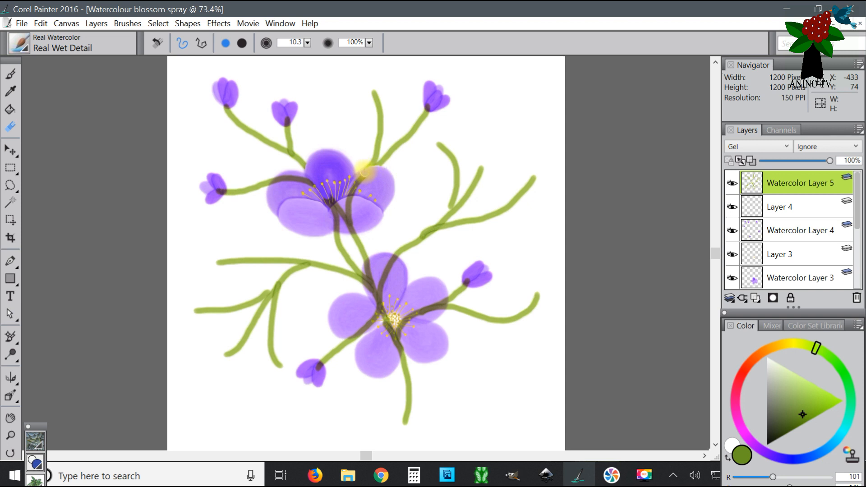
click(41, 23)
click(61, 38)
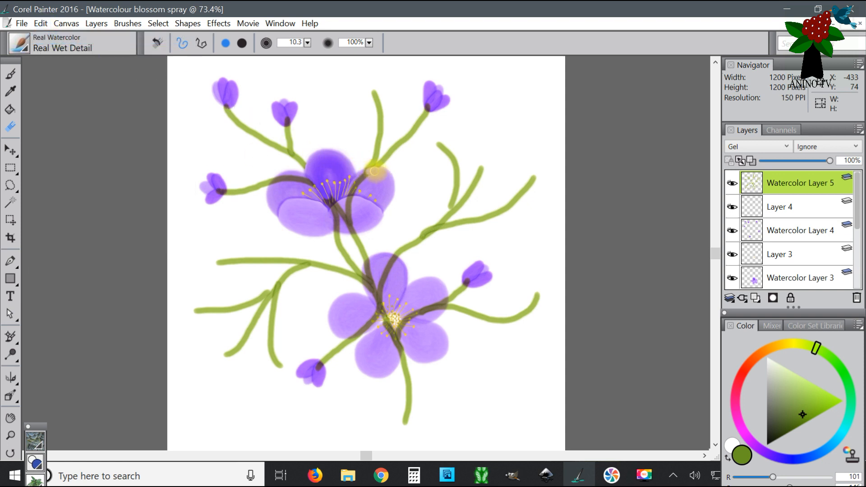
click(41, 23)
click(61, 38)
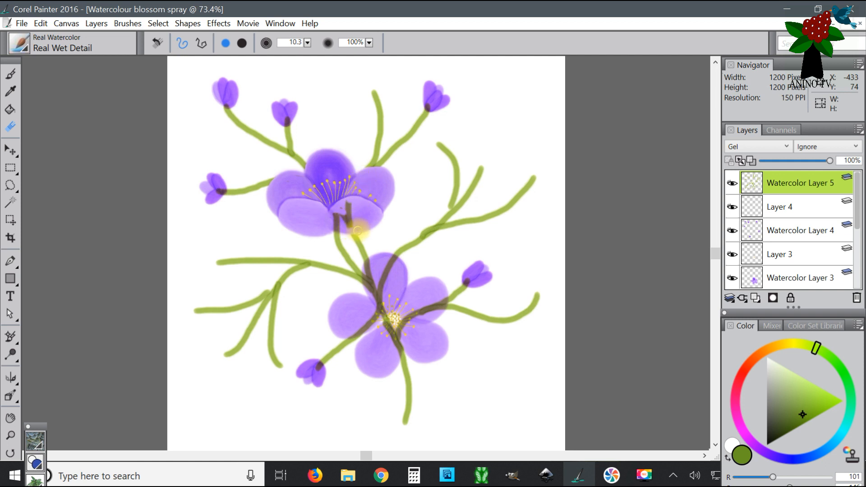
mouse_move(358, 226)
mouse_down()
mouse_move(345, 228)
mouse_move(352, 206)
mouse_move(349, 215)
mouse_up()
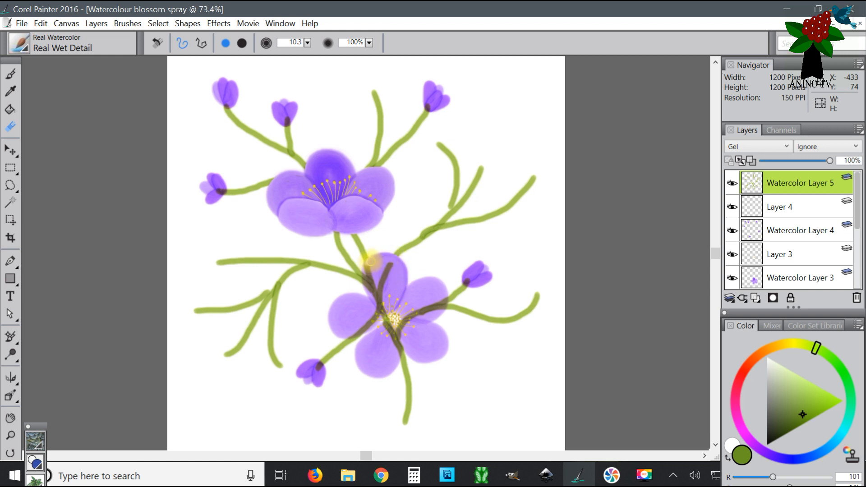
- Try erasing the stems over the lower blossom's top and right petals, and undo those eraser strokes
mouse_move(370, 289)
mouse_down()
mouse_move(370, 268)
mouse_move(372, 290)
mouse_move(388, 273)
mouse_up()
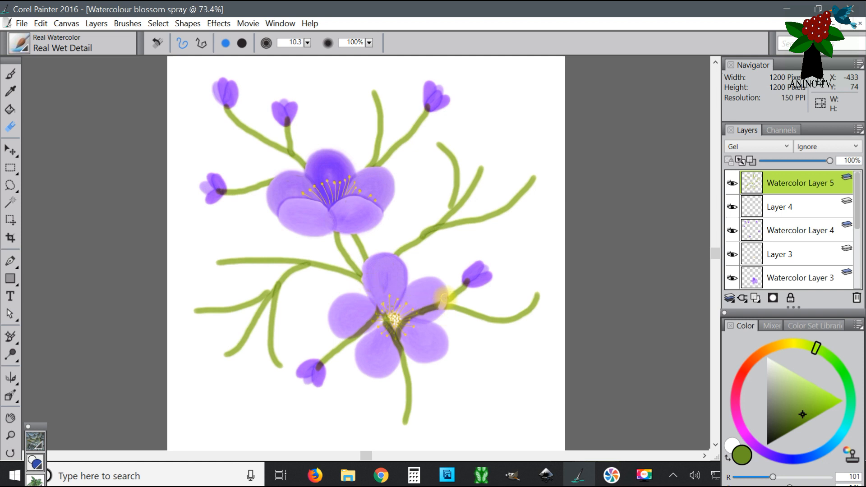
click(40, 23)
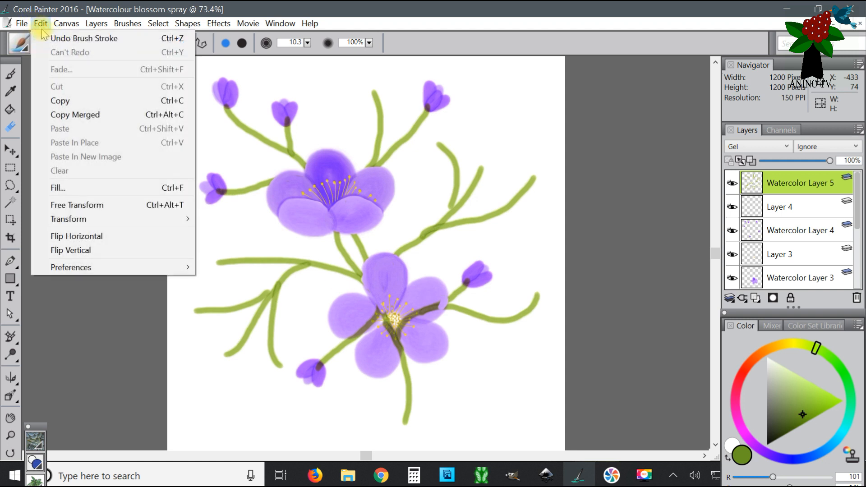
click(55, 39)
click(40, 23)
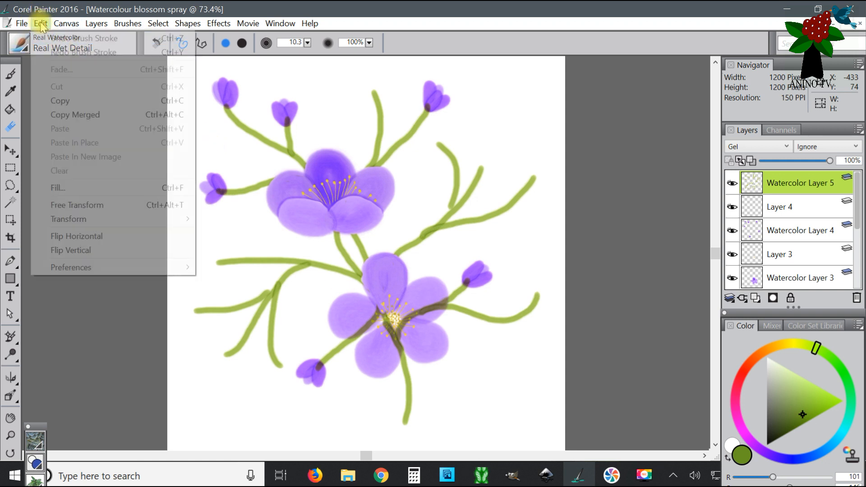
click(54, 39)
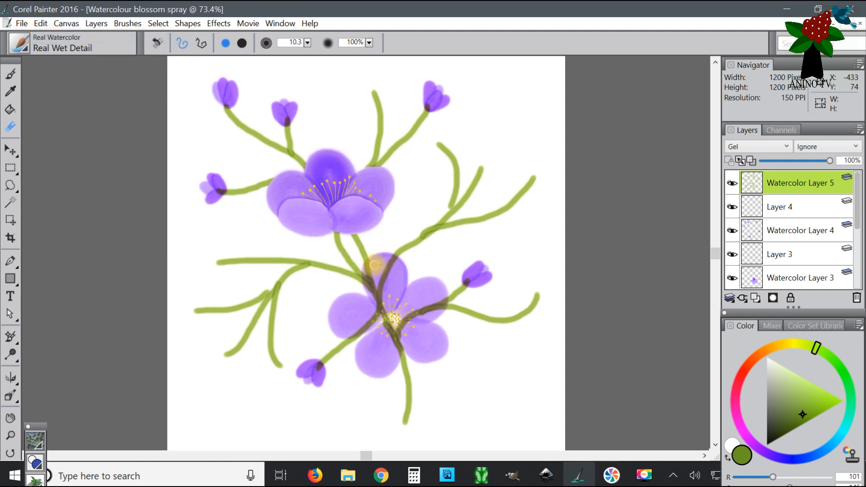
- Erase all stem parts overlapping the lower blossom's petals and golden centre, working at 150% zoom
click(10, 435)
click(383, 310)
click(384, 310)
click(379, 311)
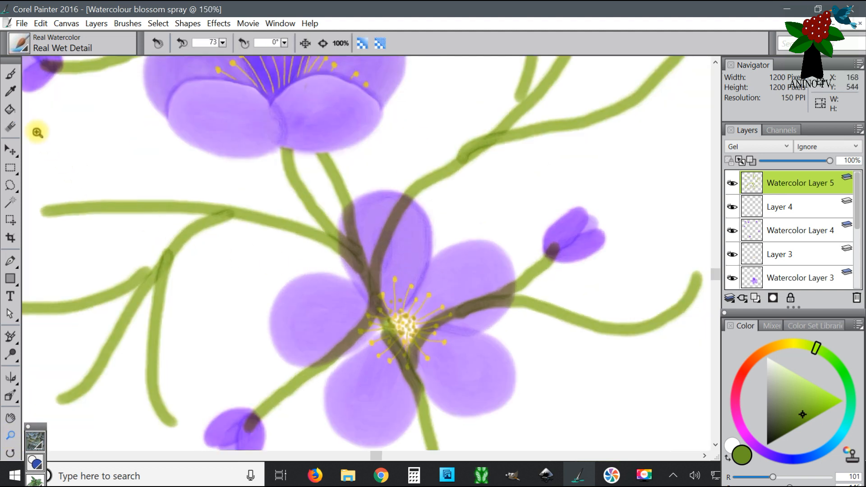
click(10, 127)
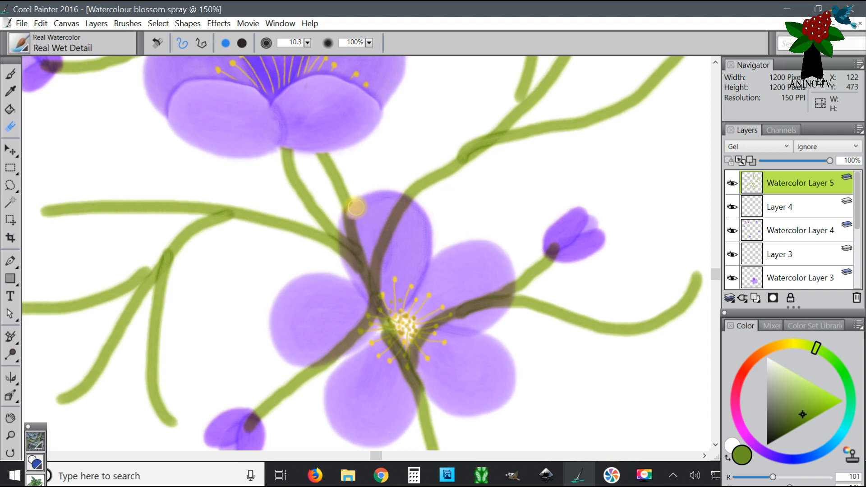
mouse_move(347, 216)
mouse_down()
mouse_move(356, 234)
mouse_move(372, 214)
mouse_move(406, 204)
mouse_move(383, 248)
mouse_move(358, 258)
mouse_move(345, 236)
mouse_move(362, 270)
mouse_move(352, 253)
mouse_move(367, 252)
mouse_move(381, 293)
mouse_move(375, 305)
mouse_move(388, 294)
mouse_up()
mouse_move(507, 287)
mouse_down()
mouse_move(501, 307)
mouse_move(509, 286)
mouse_move(482, 307)
mouse_move(469, 310)
mouse_move(493, 292)
mouse_move(437, 320)
mouse_move(473, 311)
mouse_move(413, 338)
mouse_move(405, 353)
mouse_move(436, 329)
mouse_move(415, 359)
mouse_move(384, 346)
mouse_move(364, 314)
mouse_move(310, 360)
mouse_move(346, 345)
mouse_move(308, 358)
mouse_move(336, 350)
mouse_move(386, 300)
mouse_move(352, 333)
mouse_move(367, 308)
mouse_move(355, 322)
mouse_move(368, 332)
mouse_move(399, 302)
mouse_move(373, 325)
mouse_move(394, 324)
mouse_move(390, 349)
mouse_move(382, 324)
mouse_move(408, 364)
mouse_move(411, 353)
mouse_move(395, 357)
mouse_move(424, 367)
mouse_move(414, 373)
mouse_move(412, 362)
mouse_move(411, 380)
mouse_move(428, 372)
mouse_move(405, 393)
mouse_up()
click(283, 27)
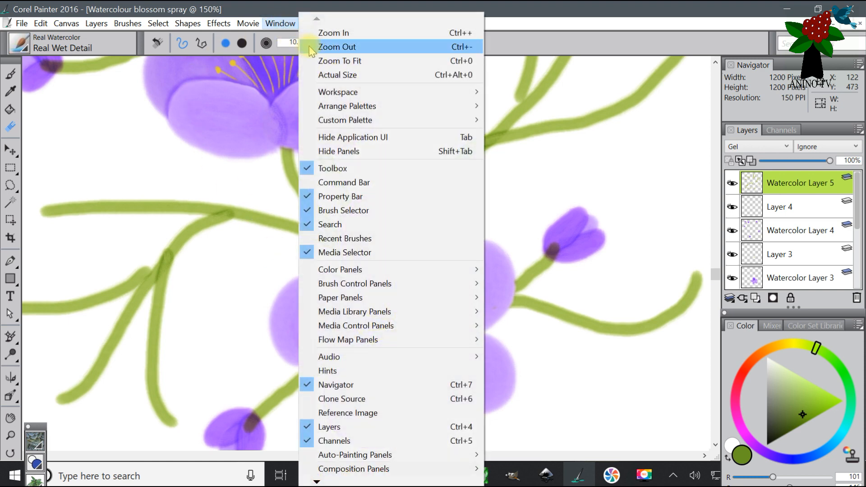
click(334, 42)
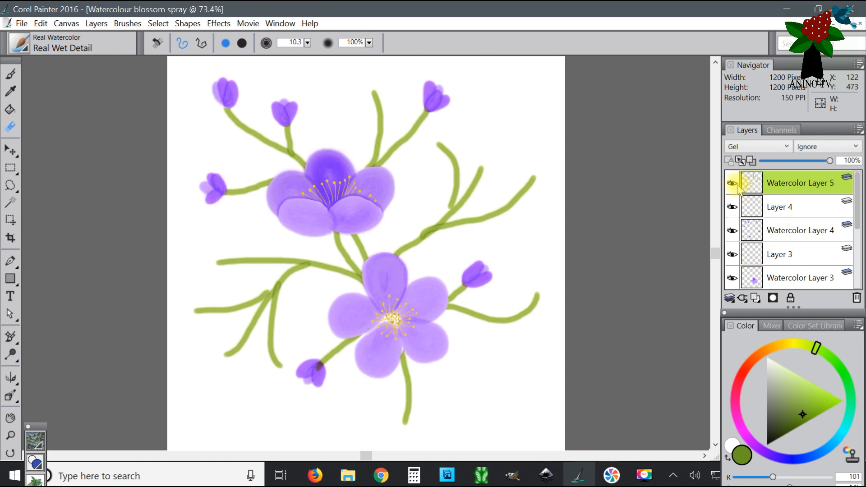
- Add a new layer above the stem layer and choose a darker green as the brush colour
click(755, 298)
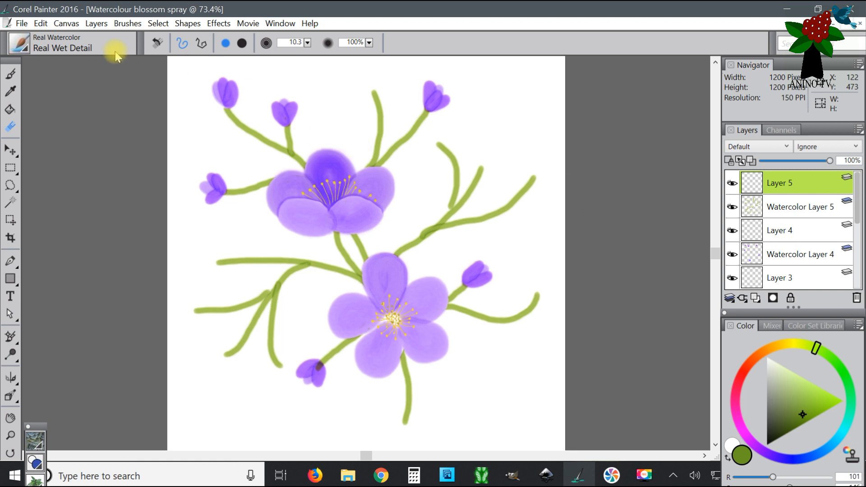
click(11, 73)
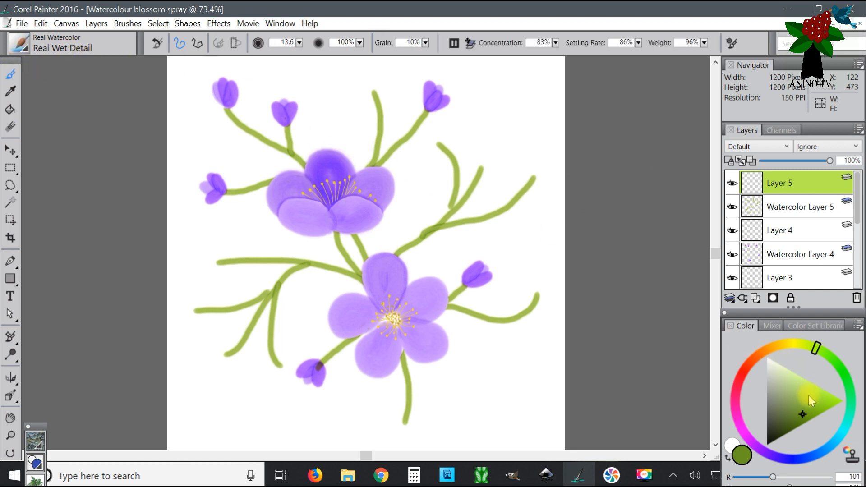
mouse_move(800, 414)
mouse_down()
mouse_move(797, 422)
mouse_move(805, 408)
mouse_up()
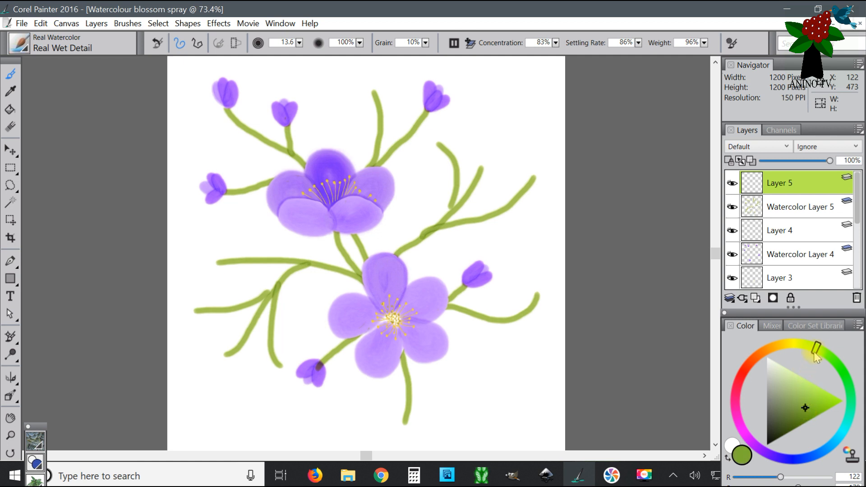
drag(805, 405, 799, 418)
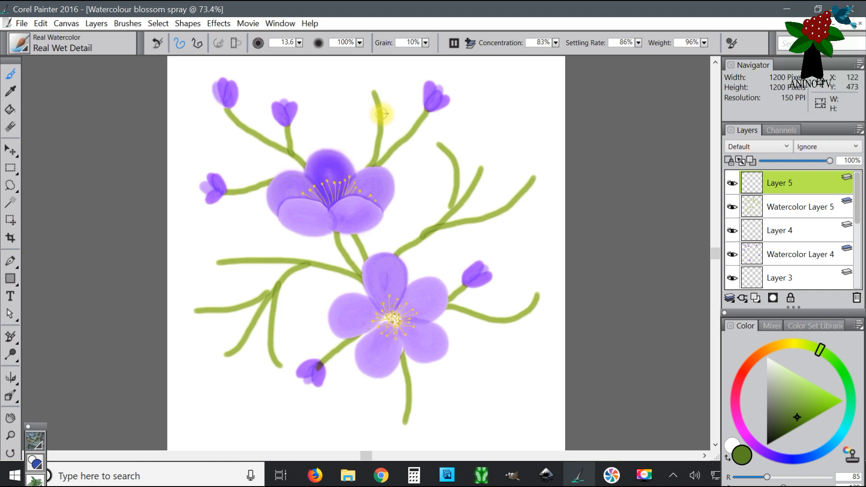
- Try painting a dark green leaf beside the twig above the upper blossom at brush size 13.6, and undo it
drag(382, 114, 390, 101)
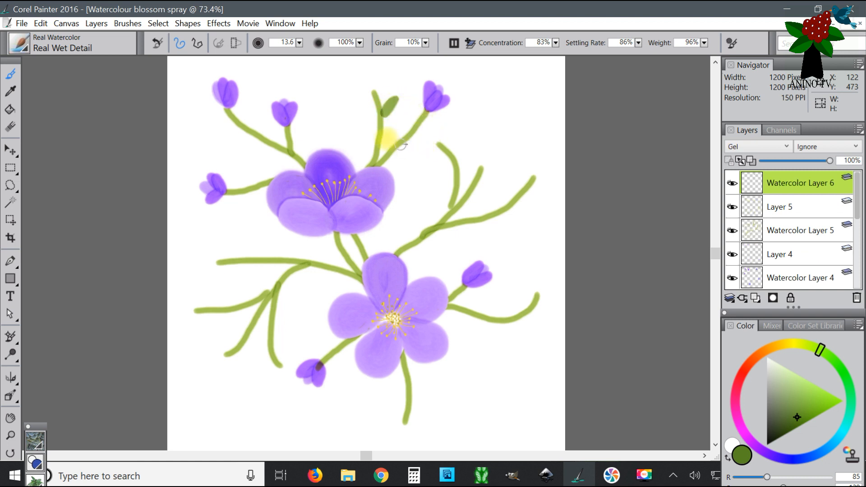
click(40, 23)
click(55, 40)
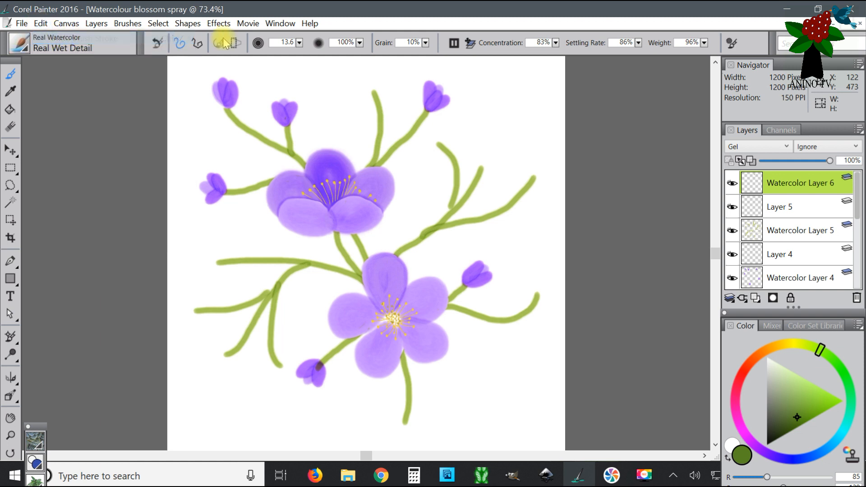
- Set the brush size to 10.9 and paint small dark green leaves on the end of the twig above the upper blossom
click(299, 42)
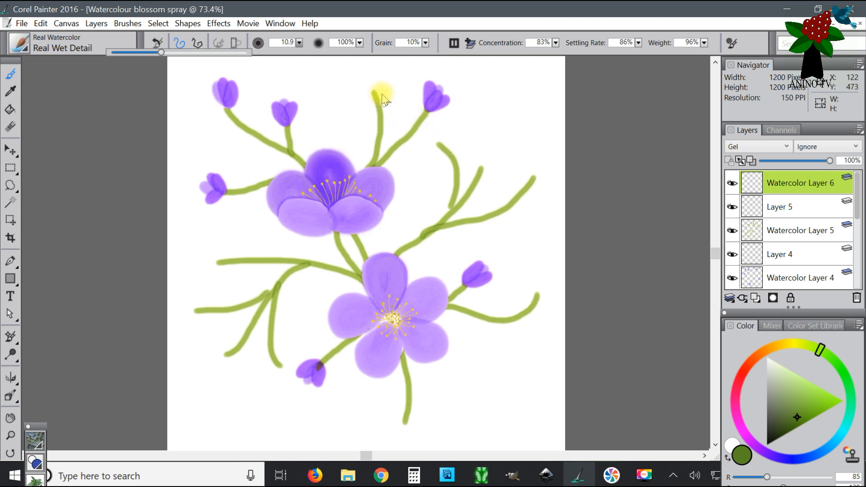
click(278, 43)
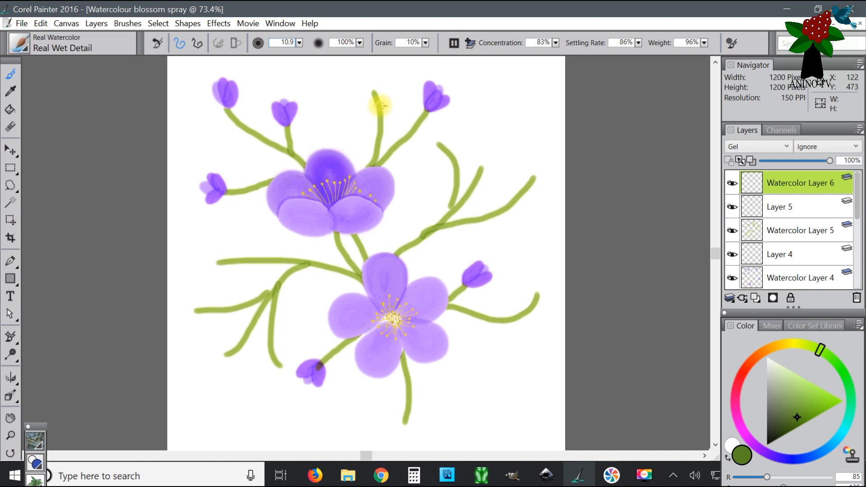
drag(391, 92, 382, 104)
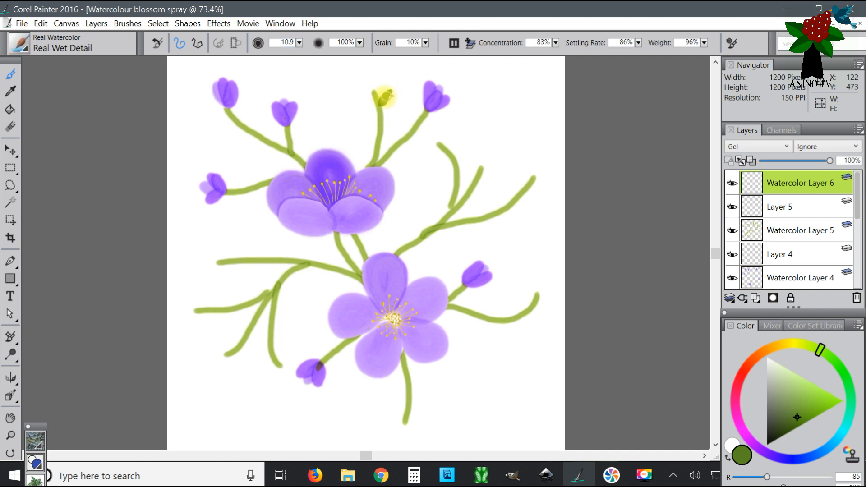
drag(373, 93, 360, 89)
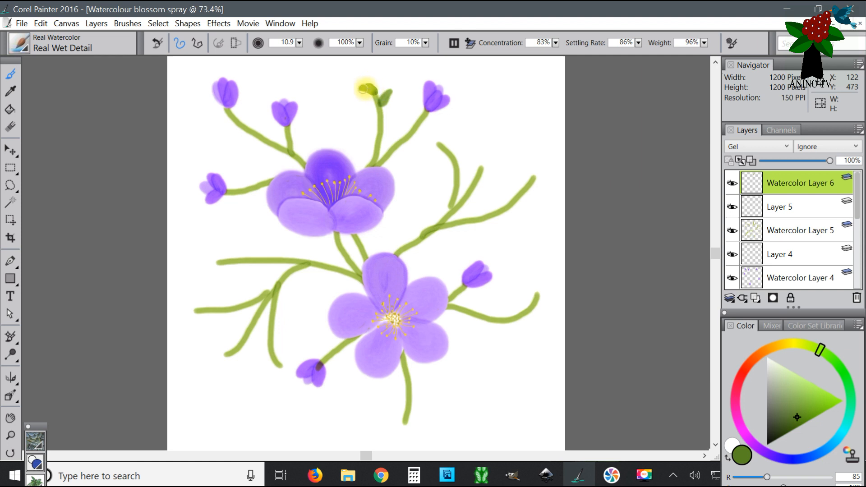
mouse_move(379, 117)
mouse_down()
mouse_move(363, 107)
mouse_move(384, 117)
mouse_up()
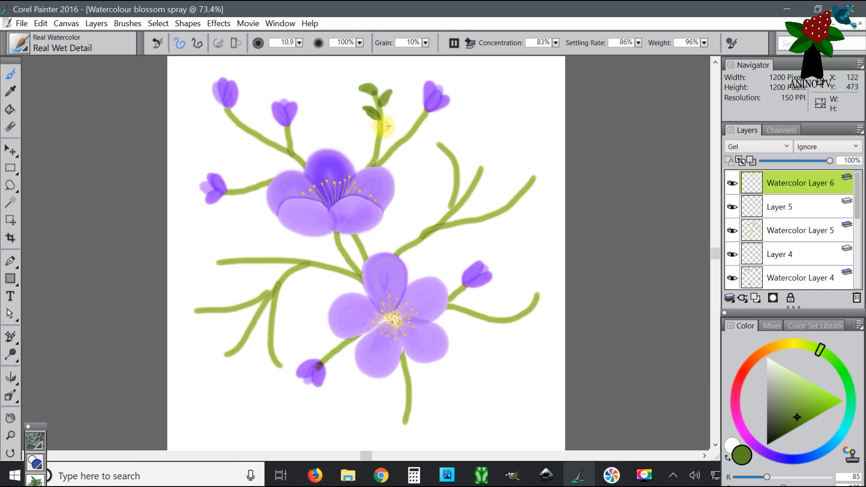
- Paint small dark green leaves along the upper right bud's stem, the twig beside it and the three branching twigs further right
mouse_move(382, 130)
mouse_down()
mouse_move(391, 118)
mouse_move(384, 130)
mouse_up()
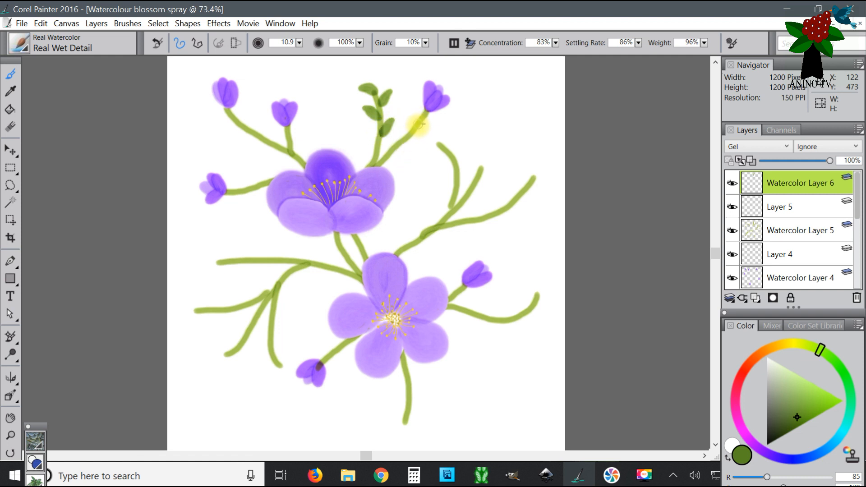
mouse_move(419, 128)
mouse_down()
mouse_move(413, 104)
mouse_move(413, 128)
mouse_move(450, 149)
mouse_move(423, 144)
mouse_move(442, 145)
mouse_up()
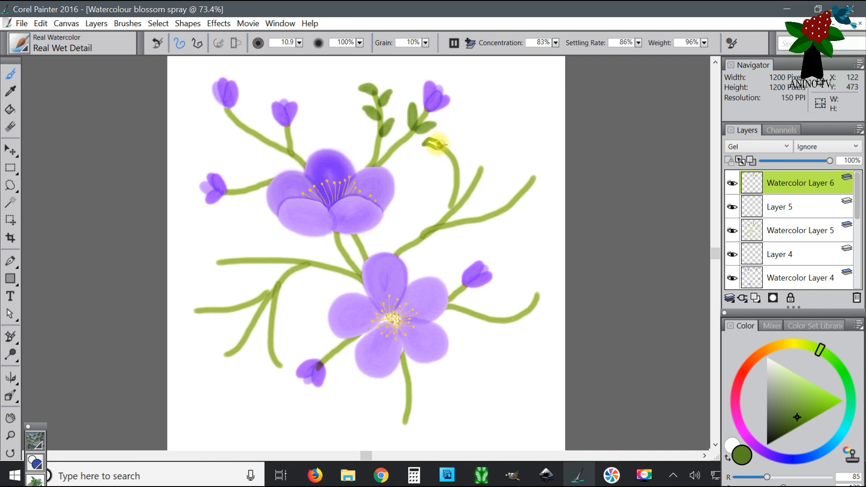
mouse_move(454, 157)
mouse_down()
mouse_move(453, 135)
mouse_move(449, 151)
mouse_move(452, 135)
mouse_move(453, 144)
mouse_up()
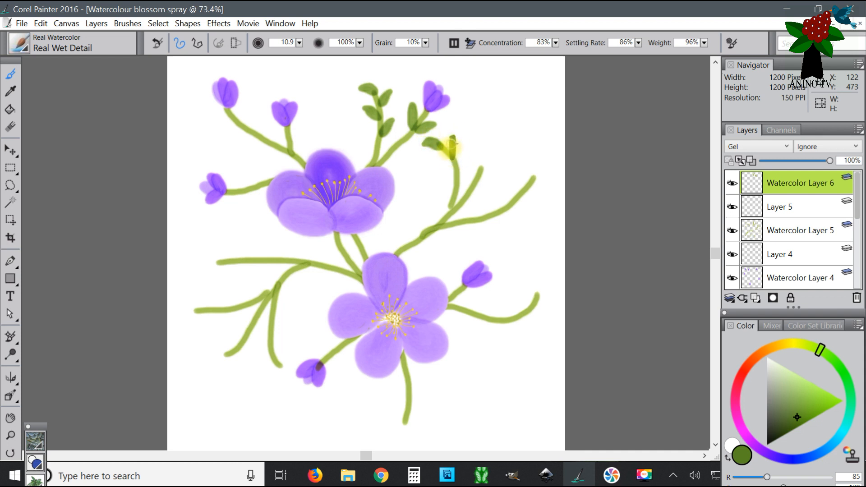
mouse_move(435, 165)
mouse_down()
mouse_move(438, 166)
mouse_move(453, 170)
mouse_move(456, 188)
mouse_move(464, 178)
mouse_move(448, 208)
mouse_up()
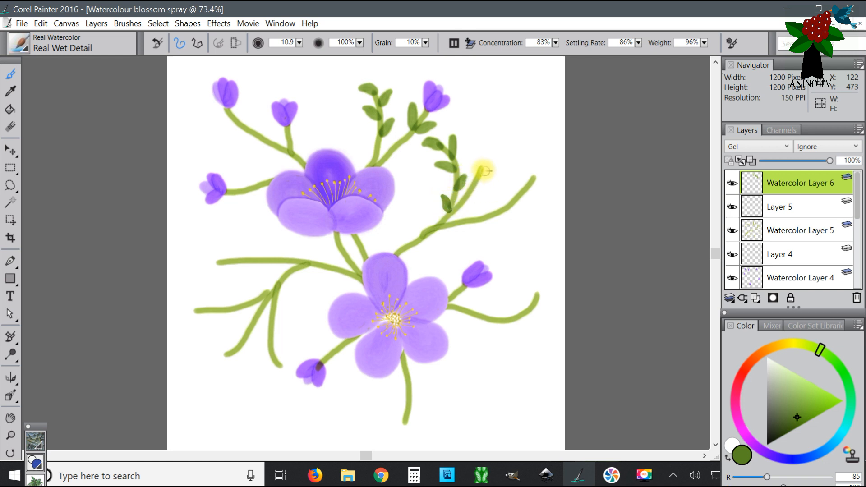
mouse_move(483, 170)
mouse_down()
mouse_move(481, 151)
mouse_move(483, 170)
mouse_move(464, 187)
mouse_move(488, 183)
mouse_move(473, 189)
mouse_up()
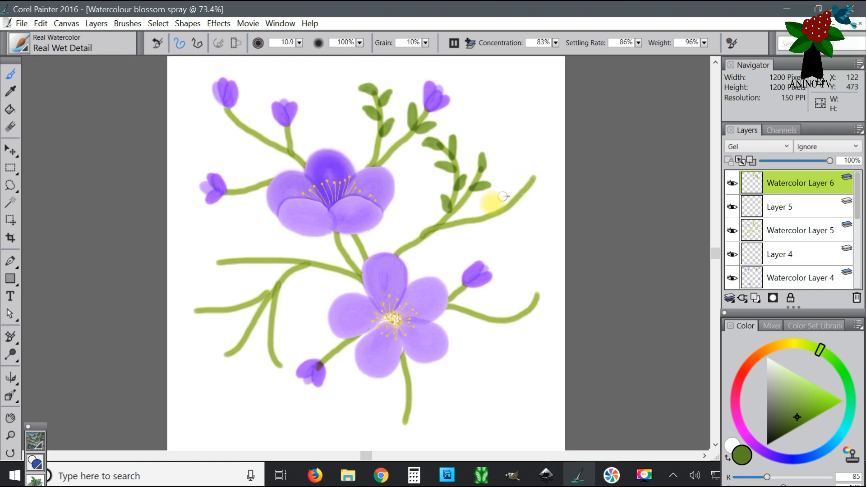
mouse_move(471, 217)
mouse_down()
mouse_move(476, 209)
mouse_move(470, 221)
mouse_move(482, 223)
mouse_move(473, 221)
mouse_move(507, 193)
mouse_move(501, 212)
mouse_move(508, 217)
mouse_move(499, 213)
mouse_move(523, 201)
mouse_up()
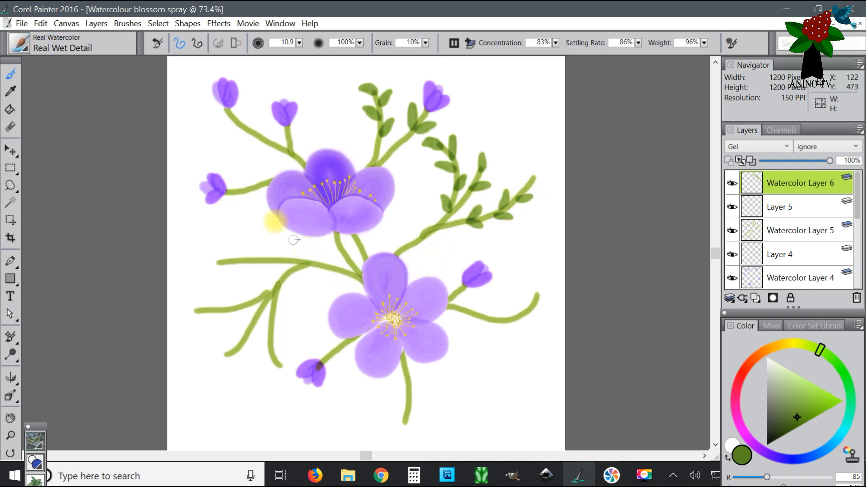
- Paint small dark green leaves along the long horizontal stem left of the blossoms, including one at its tip
mouse_move(218, 259)
mouse_down()
mouse_move(203, 251)
mouse_move(216, 262)
mouse_move(211, 256)
mouse_up()
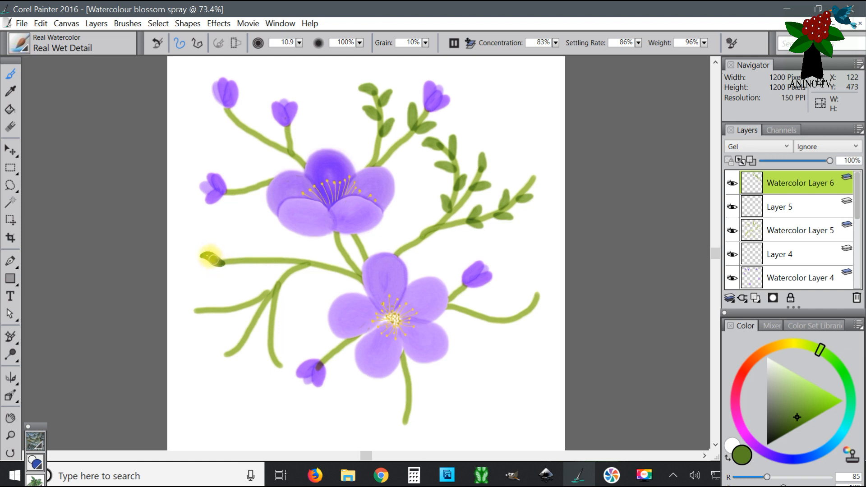
mouse_move(256, 256)
mouse_down()
mouse_move(240, 242)
mouse_move(253, 251)
mouse_move(245, 243)
mouse_move(249, 265)
mouse_move(239, 269)
mouse_up()
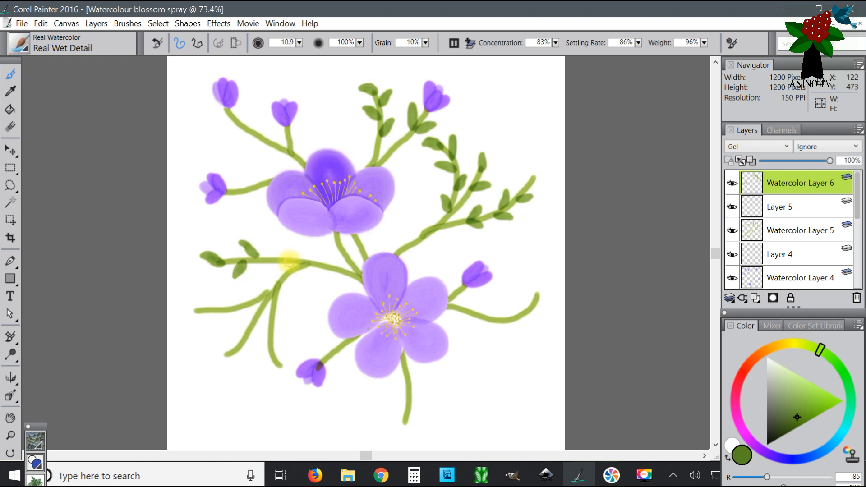
drag(286, 258, 277, 247)
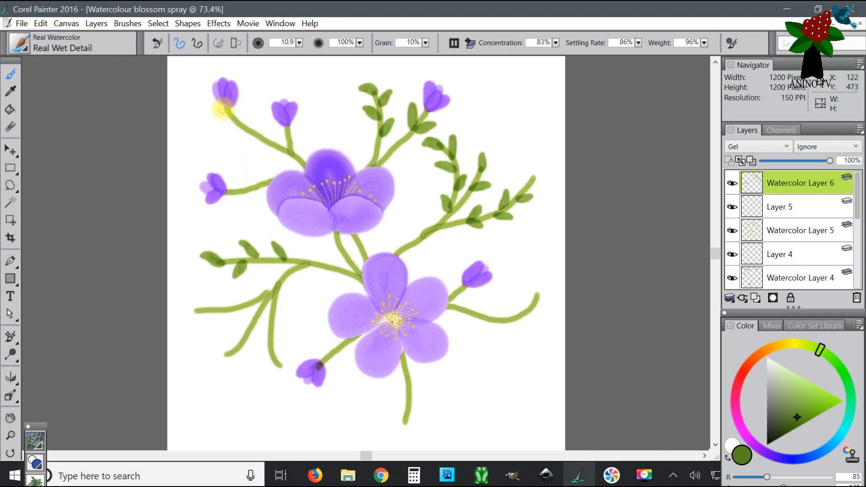
- Paint small dark green leaves along the three bud stems left of the upper blossom
drag(225, 109, 209, 107)
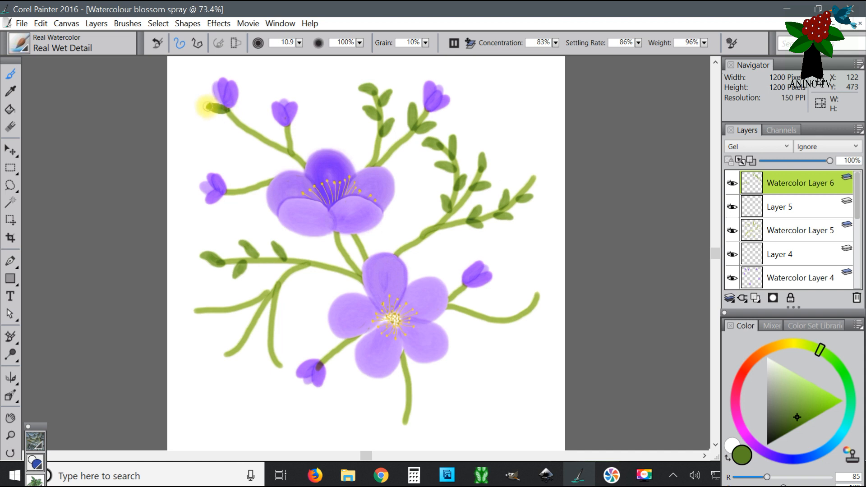
mouse_move(289, 134)
mouse_down()
mouse_move(247, 146)
mouse_move(250, 133)
mouse_move(236, 135)
mouse_move(247, 138)
mouse_move(237, 137)
mouse_move(250, 122)
mouse_move(261, 129)
mouse_move(240, 116)
mouse_up()
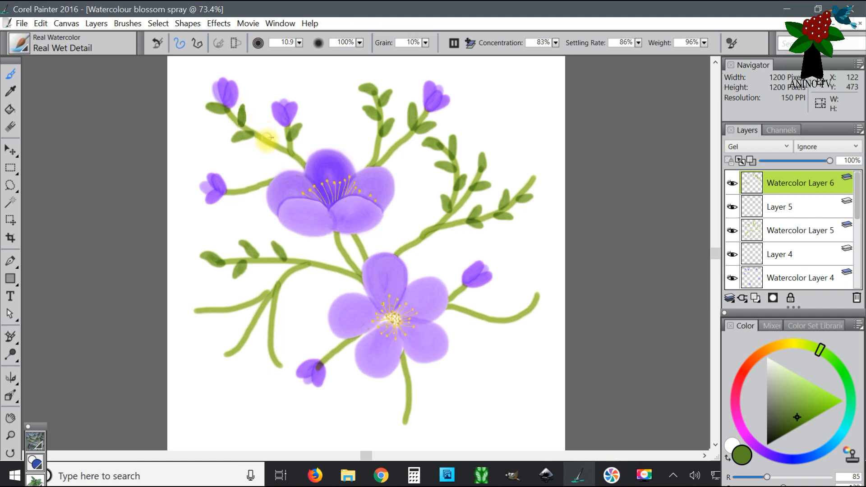
mouse_move(270, 141)
mouse_down()
mouse_move(266, 127)
mouse_move(273, 139)
mouse_up()
mouse_move(237, 190)
mouse_down()
mouse_move(237, 179)
mouse_move(249, 199)
mouse_move(253, 167)
mouse_move(263, 179)
mouse_up()
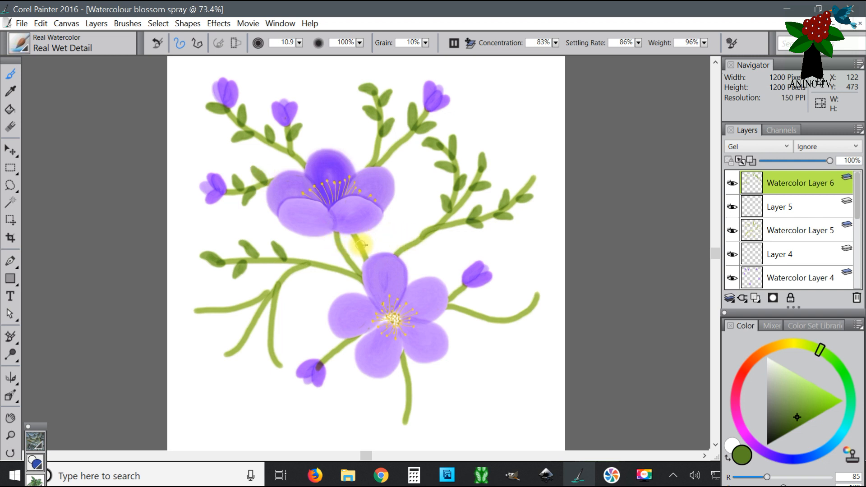
- Paint small dark green leaves on the two short stems between the blossoms and on the adjoining base of the left branch
mouse_move(359, 239)
mouse_down()
mouse_move(373, 232)
mouse_move(362, 237)
mouse_move(377, 243)
mouse_move(368, 248)
mouse_up()
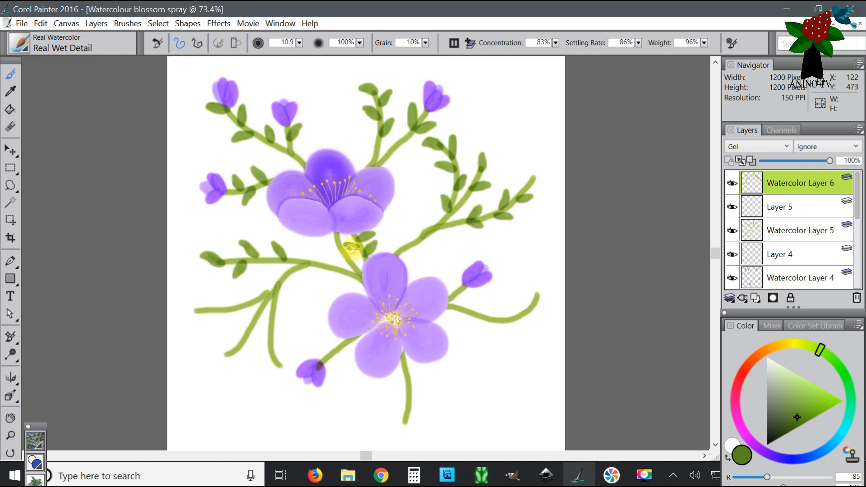
mouse_move(338, 245)
mouse_down()
mouse_move(319, 243)
mouse_move(343, 261)
mouse_up()
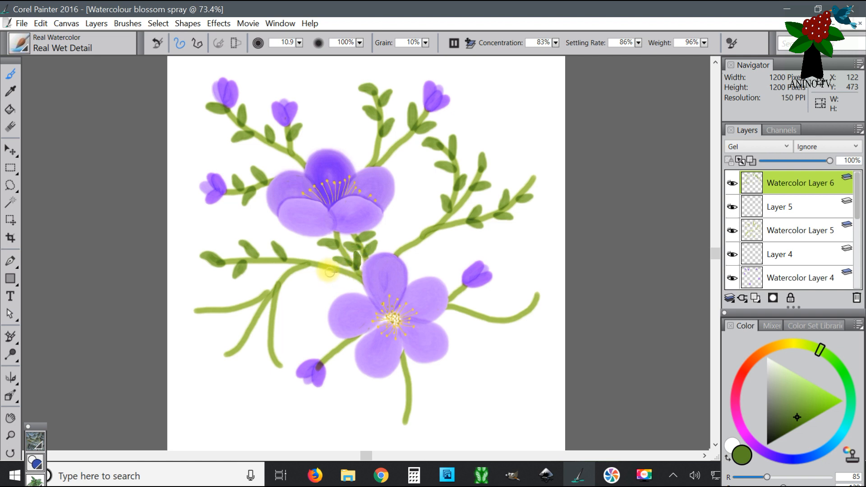
mouse_move(324, 270)
mouse_down()
mouse_move(315, 279)
mouse_move(323, 272)
mouse_move(306, 251)
mouse_move(348, 277)
mouse_up()
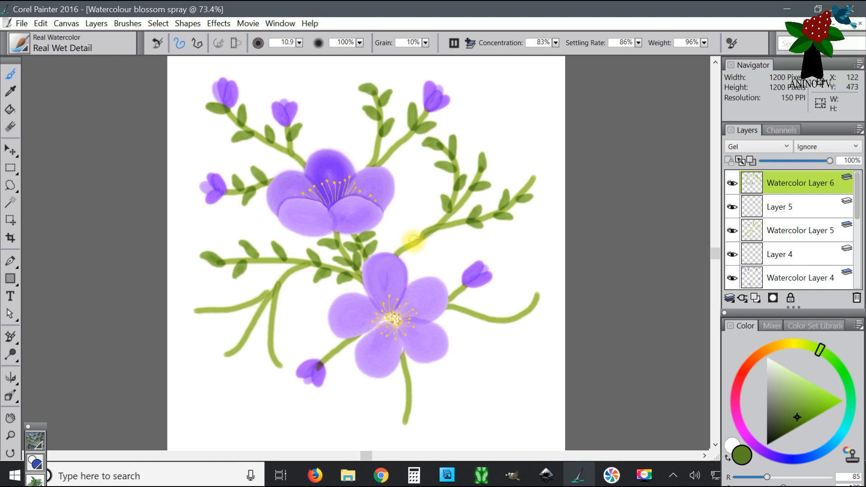
- Add dark green leaves near the base of the right branch and on the lower part of the upper right bud's stem
drag(408, 240, 413, 234)
drag(437, 230, 450, 231)
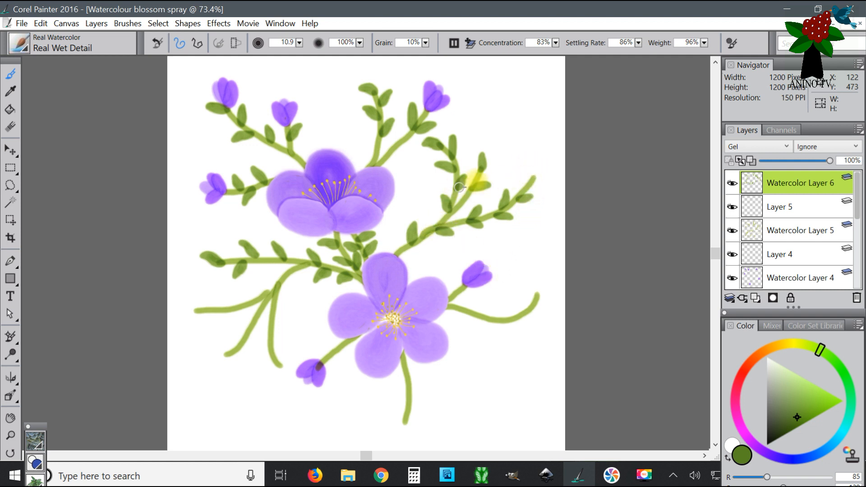
mouse_move(391, 151)
mouse_down()
mouse_move(406, 154)
mouse_move(396, 152)
mouse_up()
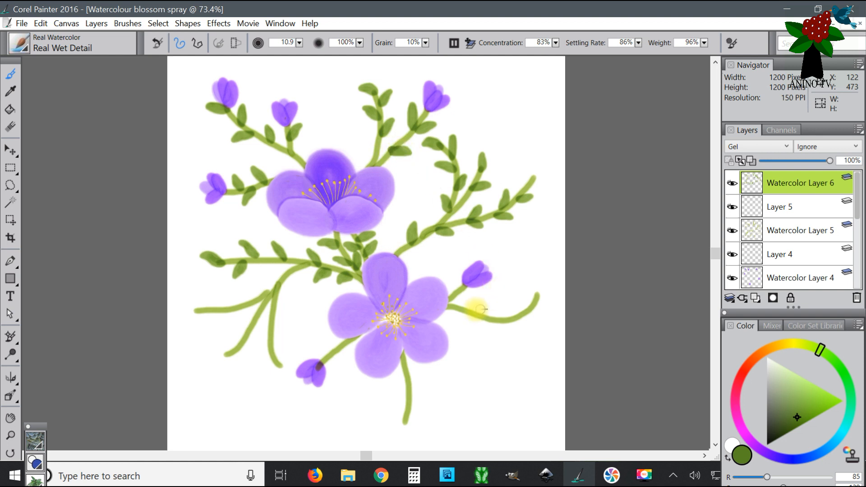
- Paint dark green leaves on the stems around the lower blossom and on the start of the drooping left branch
mouse_move(465, 307)
mouse_down()
mouse_move(455, 276)
mouse_move(458, 300)
mouse_up()
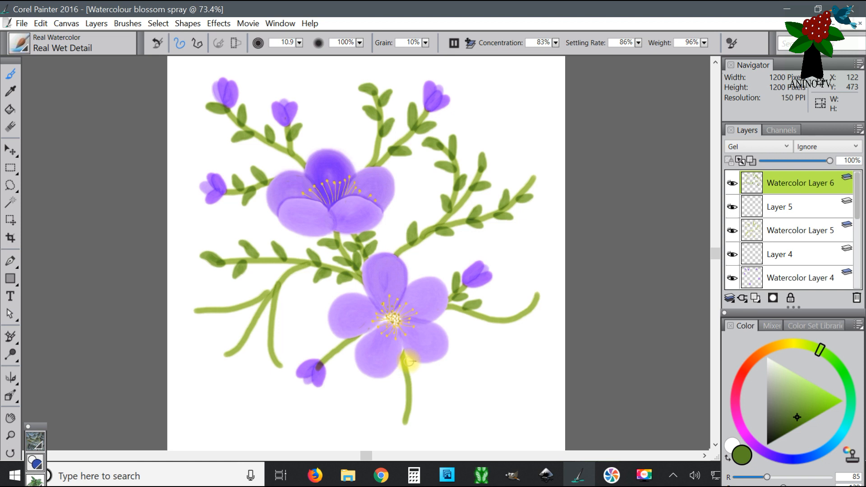
mouse_move(405, 361)
mouse_down()
mouse_move(415, 368)
mouse_move(404, 360)
mouse_move(398, 379)
mouse_move(406, 373)
mouse_move(417, 399)
mouse_move(411, 388)
mouse_move(409, 396)
mouse_up()
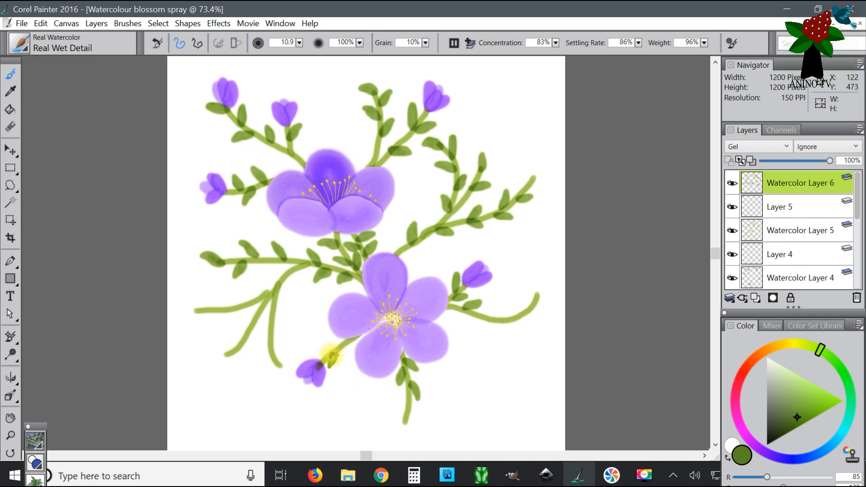
mouse_move(333, 360)
mouse_down()
mouse_move(327, 344)
mouse_move(347, 346)
mouse_up()
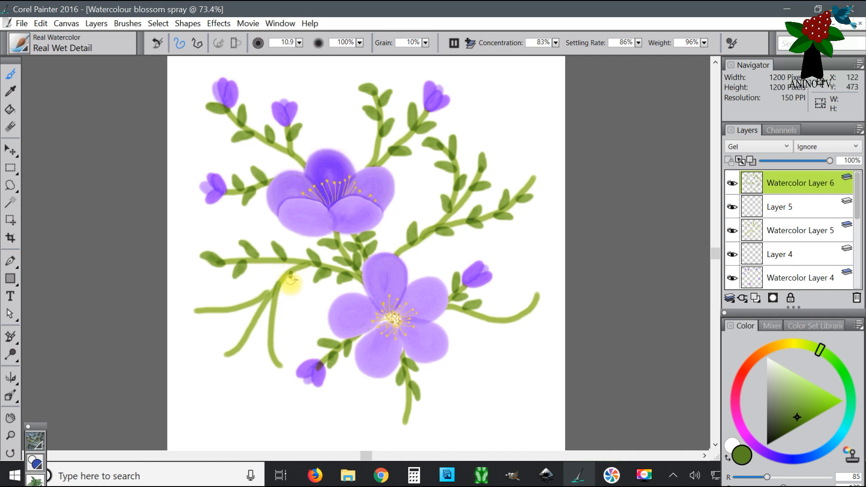
drag(291, 280, 274, 282)
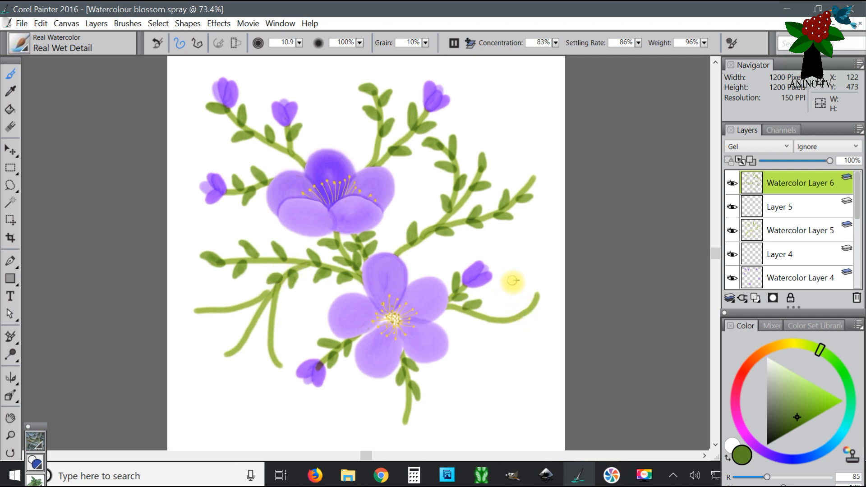
- Choose a darker green, add a new layer and begin a small cone of overlapping dabs above the lower right stem's tip
drag(801, 411, 791, 423)
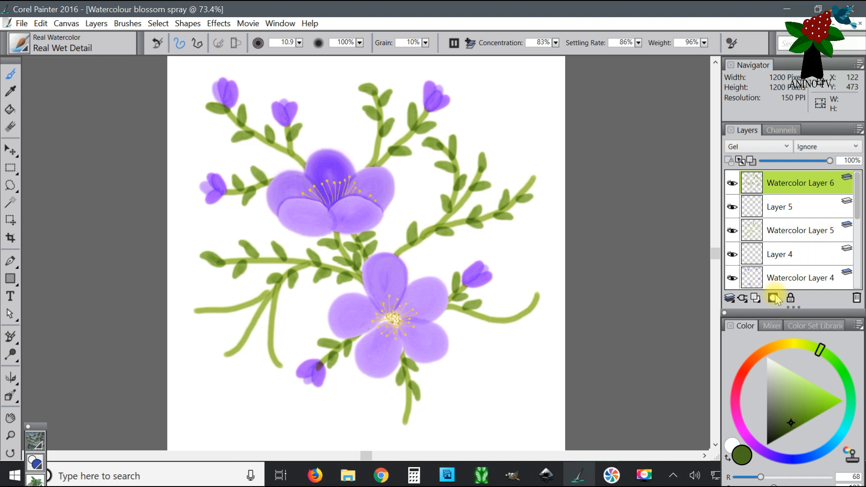
click(755, 298)
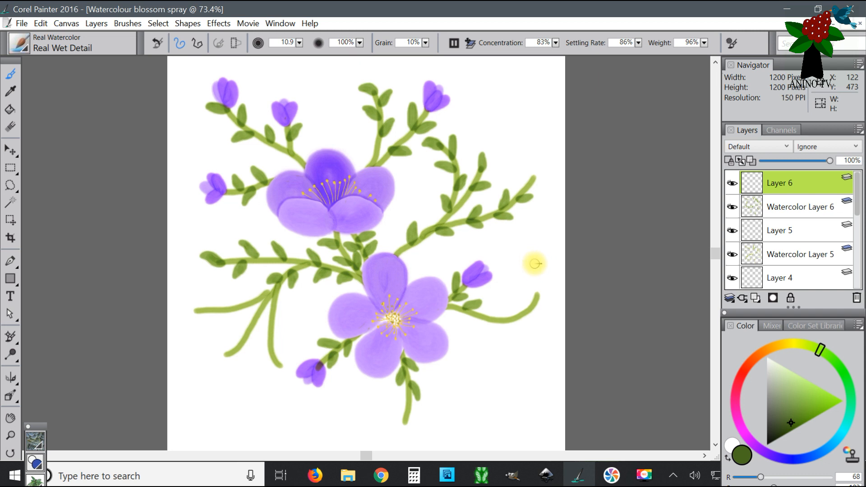
drag(535, 260, 535, 253)
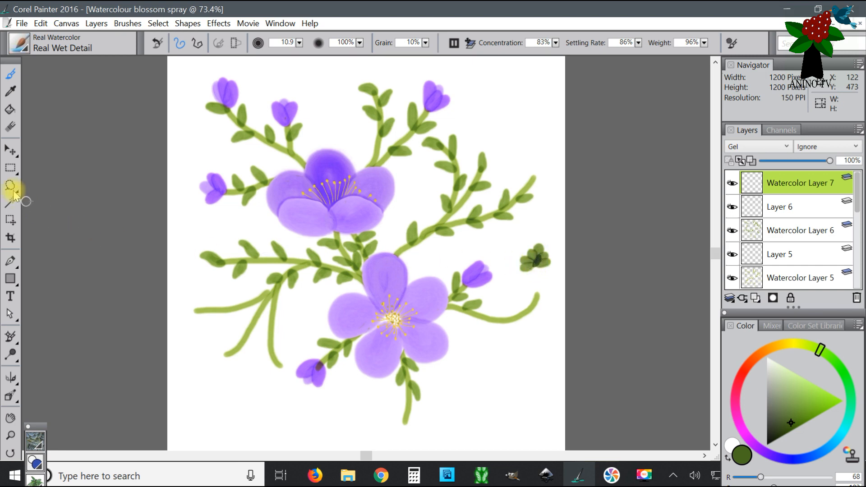
- Extend the green cone downward with rows of overlapping dabs at 200% zoom, undoing a misplaced dab
click(10, 435)
click(555, 265)
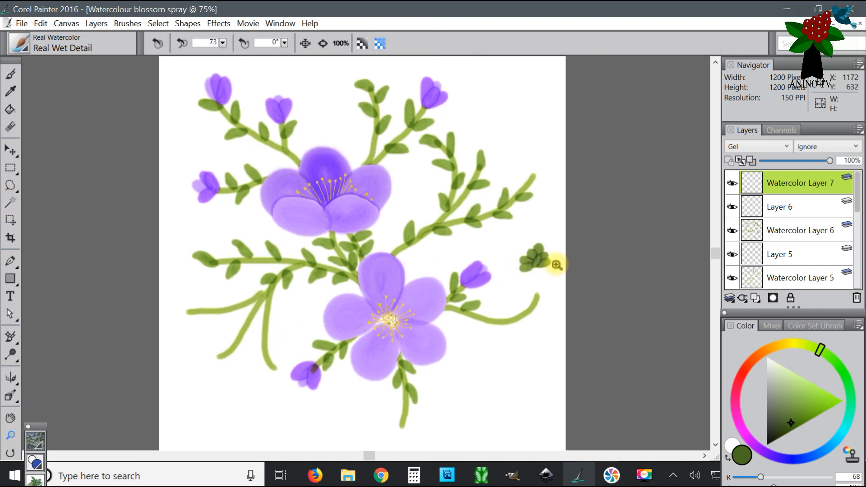
click(556, 265)
click(559, 262)
click(561, 262)
click(11, 74)
mouse_move(502, 279)
mouse_down()
mouse_move(528, 276)
mouse_move(491, 279)
mouse_move(499, 275)
mouse_move(492, 285)
mouse_move(517, 292)
mouse_move(479, 282)
mouse_move(482, 294)
mouse_up()
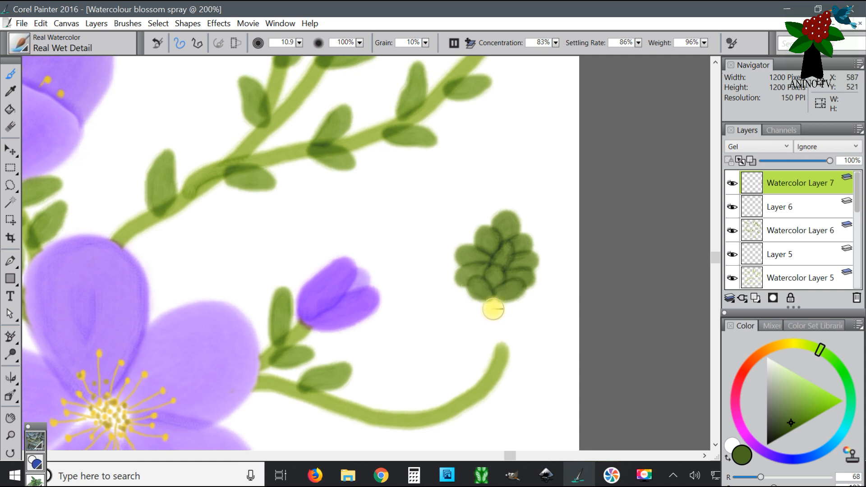
mouse_move(499, 310)
mouse_down()
mouse_move(526, 296)
mouse_move(502, 307)
mouse_move(472, 296)
mouse_move(486, 310)
mouse_up()
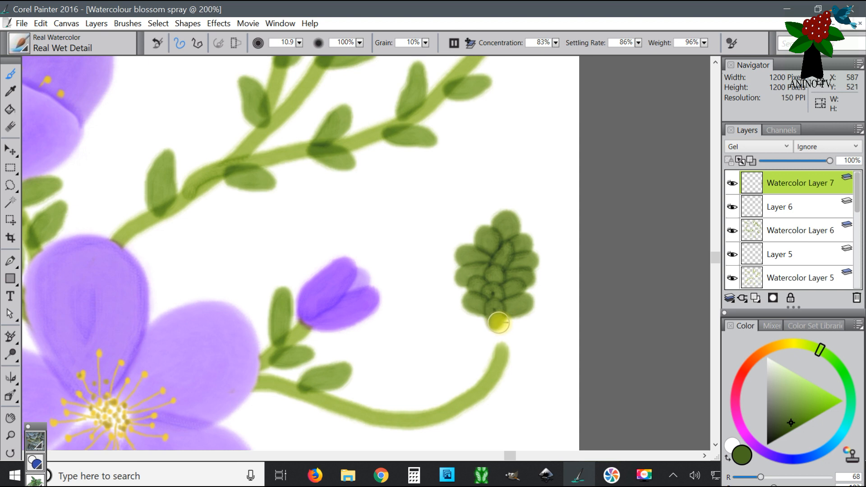
mouse_move(497, 330)
mouse_down()
mouse_move(523, 317)
mouse_move(517, 328)
mouse_move(497, 323)
mouse_move(477, 317)
mouse_up()
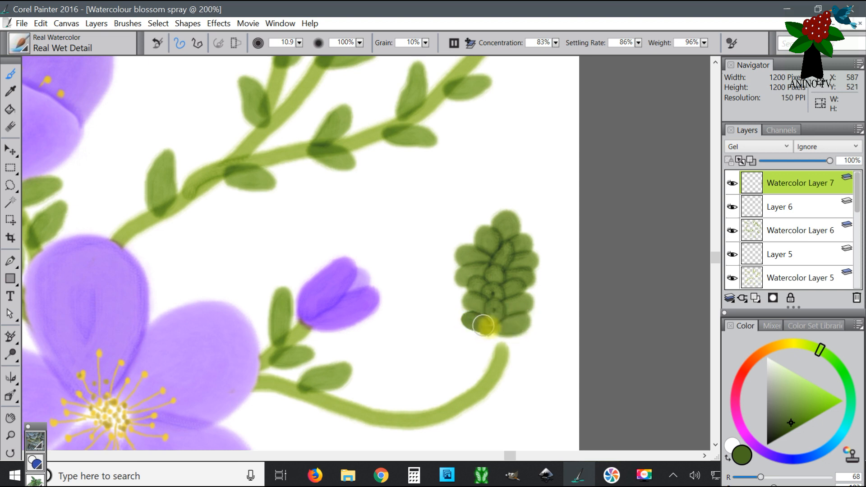
key(ctrl+z)
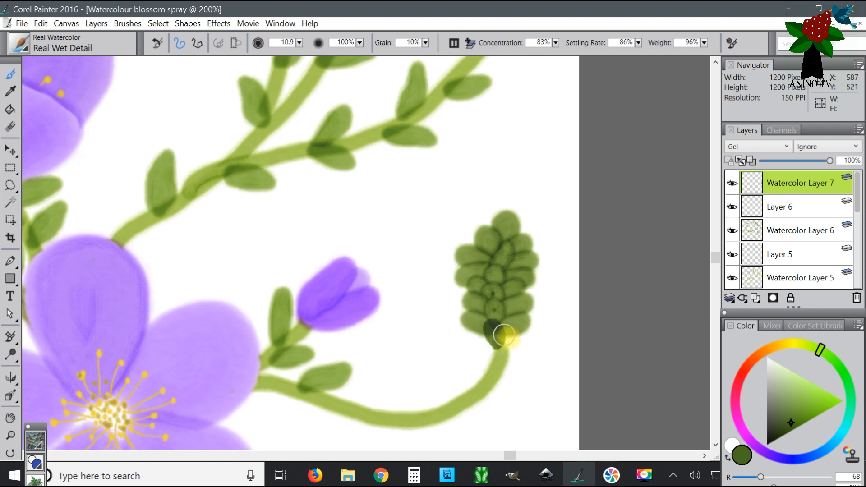
- Join the cone's base to the curved stem tip and paint small dark green leaves along both sides of that stem
mouse_move(501, 345)
mouse_down()
mouse_move(518, 334)
mouse_move(490, 350)
mouse_move(483, 339)
mouse_move(474, 344)
mouse_move(493, 345)
mouse_move(497, 355)
mouse_move(493, 343)
mouse_move(496, 357)
mouse_move(533, 367)
mouse_move(468, 389)
mouse_move(452, 357)
mouse_move(467, 396)
mouse_up()
key(ctrl+z)
mouse_move(393, 412)
mouse_down()
mouse_move(412, 384)
mouse_move(400, 404)
mouse_move(429, 426)
mouse_move(462, 421)
mouse_move(433, 422)
mouse_up()
mouse_move(344, 417)
mouse_down()
mouse_move(359, 444)
mouse_move(343, 415)
mouse_move(372, 399)
mouse_up()
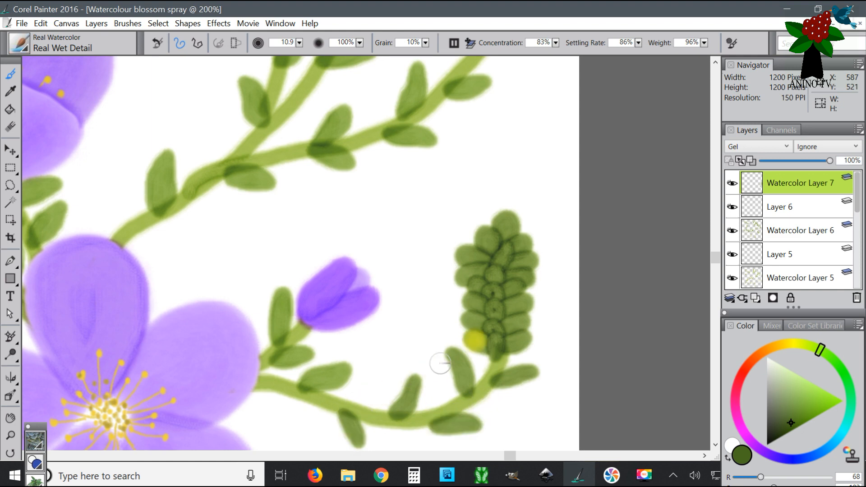
- Fit the whole canvas in view and paint a small dark green dab above the tip of the far right twig
click(280, 22)
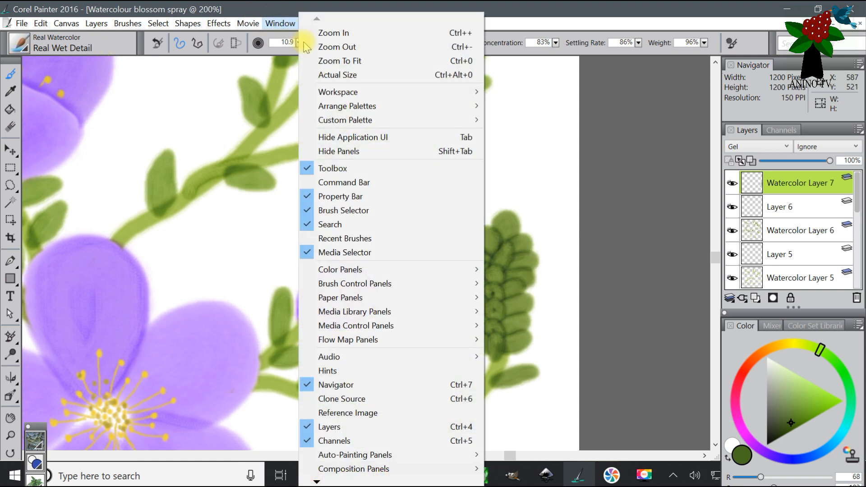
click(354, 61)
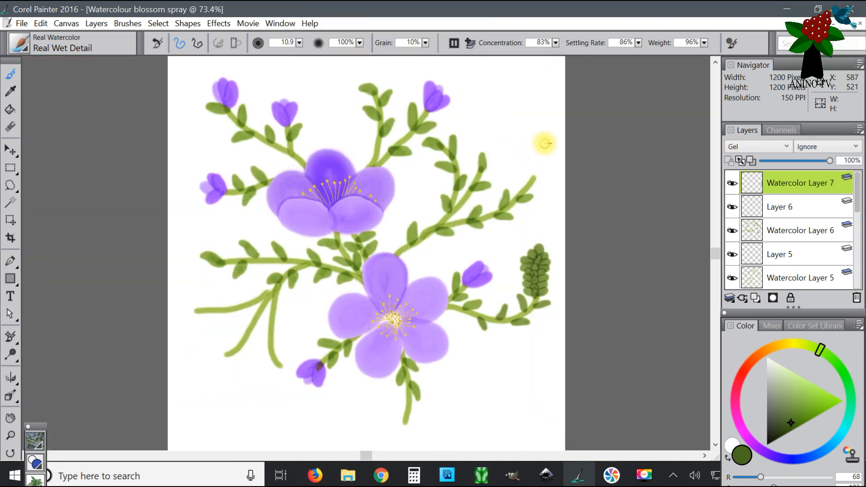
drag(538, 148, 543, 139)
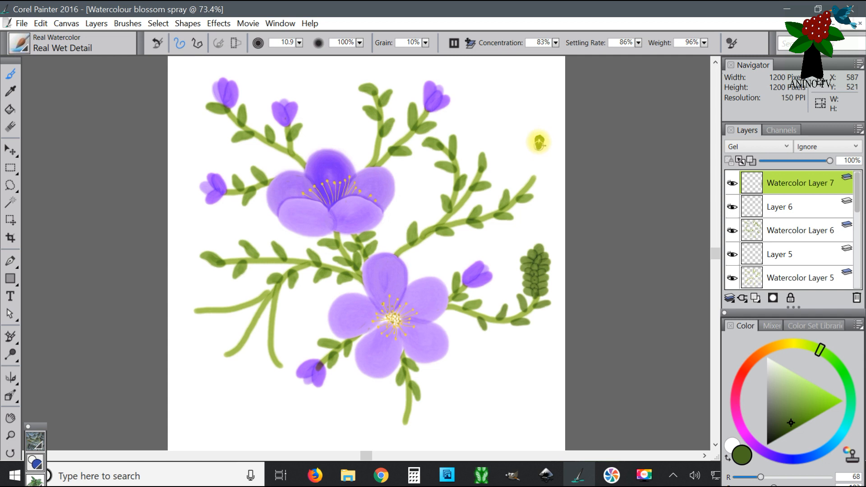
- Undo the green dab above the far right twig and begin overlapping petals there in violet sampled from the upper left bud
click(11, 90)
click(221, 87)
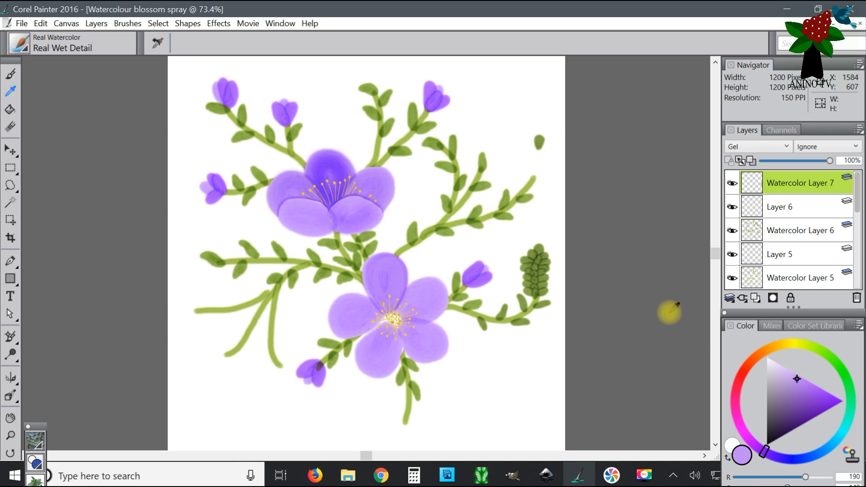
click(11, 73)
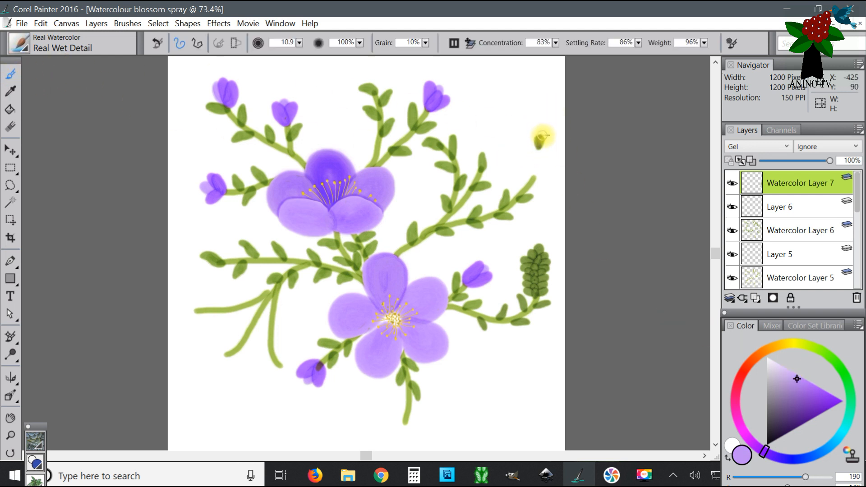
click(40, 23)
click(40, 25)
click(41, 25)
click(63, 38)
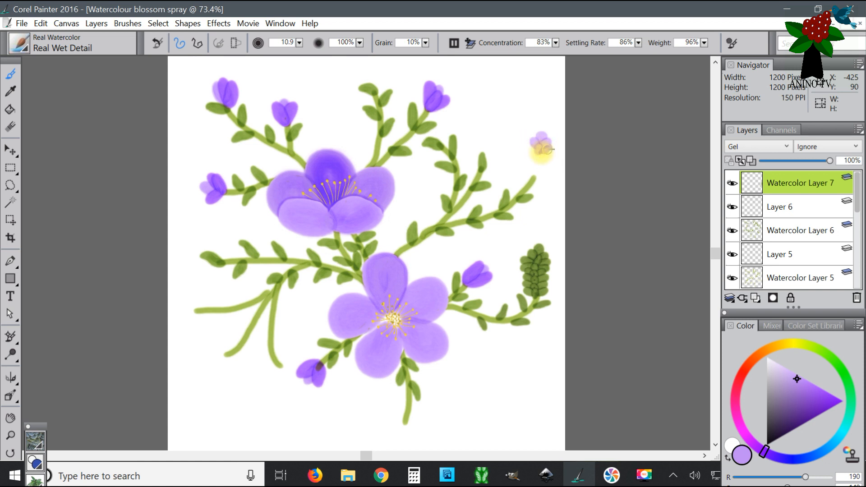
- Extend the pale violet flower spike downward with rows of overlapping dabs until it meets the far right twig's tip
click(10, 435)
click(559, 159)
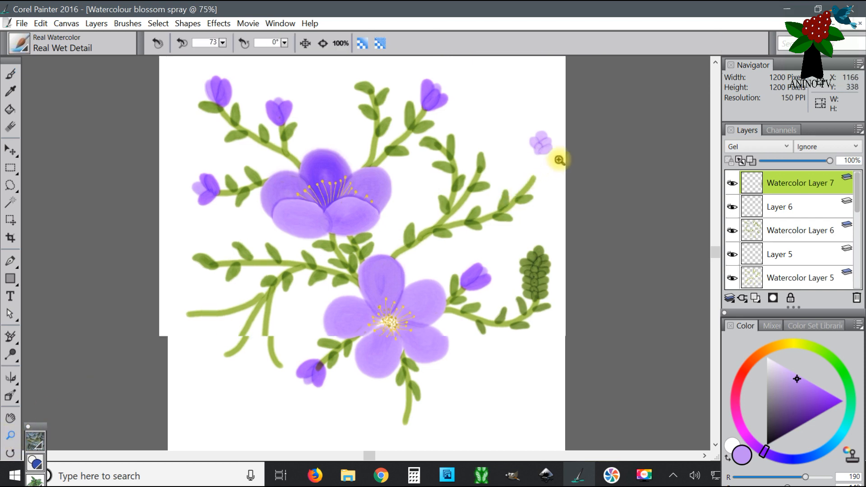
click(561, 135)
click(562, 133)
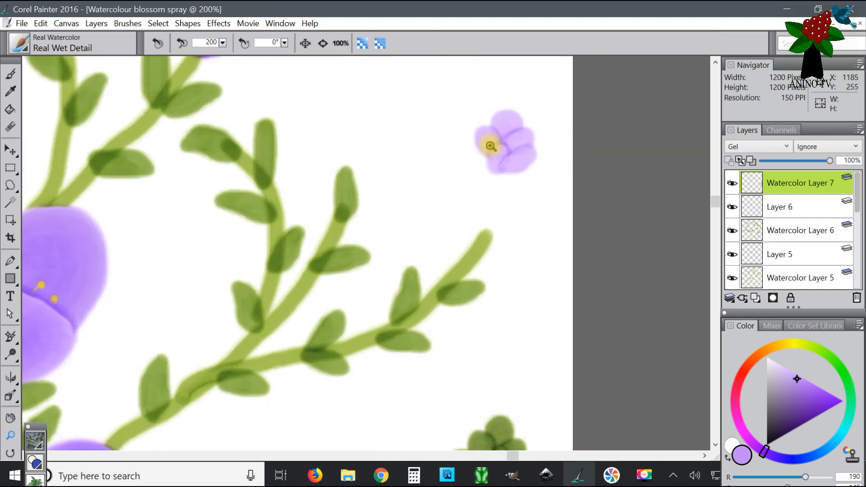
click(12, 75)
mouse_move(488, 168)
mouse_down()
mouse_move(478, 153)
mouse_move(487, 166)
mouse_move(481, 161)
mouse_move(527, 174)
mouse_move(506, 182)
mouse_move(519, 176)
mouse_move(493, 164)
mouse_move(494, 187)
mouse_move(497, 176)
mouse_move(486, 187)
mouse_move(477, 171)
mouse_move(469, 178)
mouse_move(487, 188)
mouse_move(478, 177)
mouse_move(492, 179)
mouse_move(491, 197)
mouse_move(521, 183)
mouse_move(489, 203)
mouse_move(498, 186)
mouse_move(484, 207)
mouse_move(475, 188)
mouse_move(466, 189)
mouse_move(497, 211)
mouse_move(520, 195)
mouse_move(486, 221)
mouse_move(492, 198)
mouse_move(494, 224)
mouse_move(519, 210)
mouse_move(517, 219)
mouse_move(477, 223)
mouse_move(472, 207)
mouse_move(461, 205)
mouse_move(473, 207)
mouse_move(477, 223)
mouse_move(469, 222)
mouse_move(504, 231)
mouse_up()
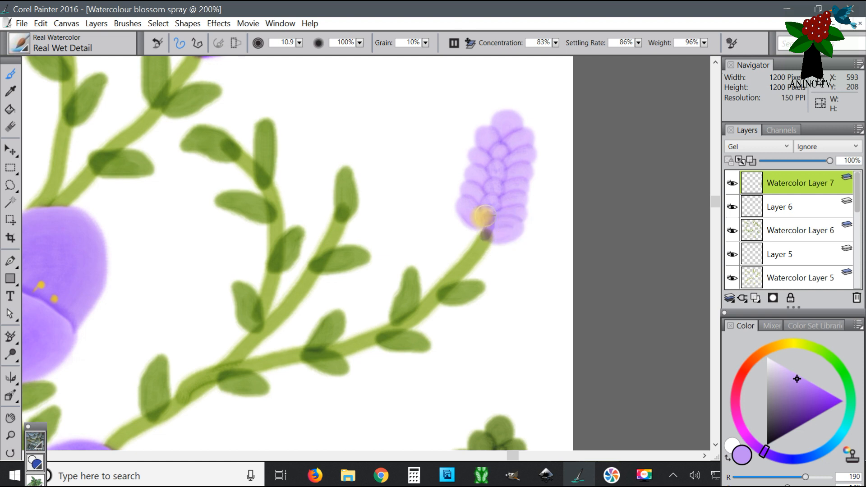
drag(473, 226, 472, 234)
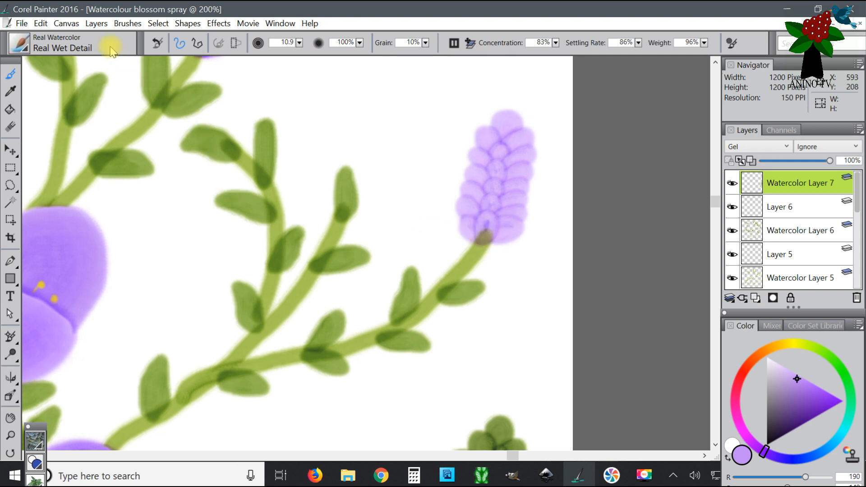
- Paint a small round cluster of pale violet petals around the tip of the bare horizontal stem at the lower left
click(280, 23)
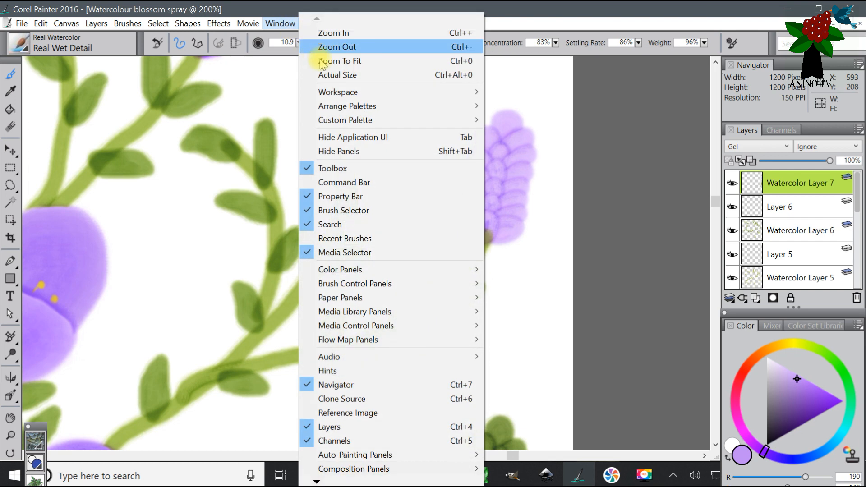
click(359, 63)
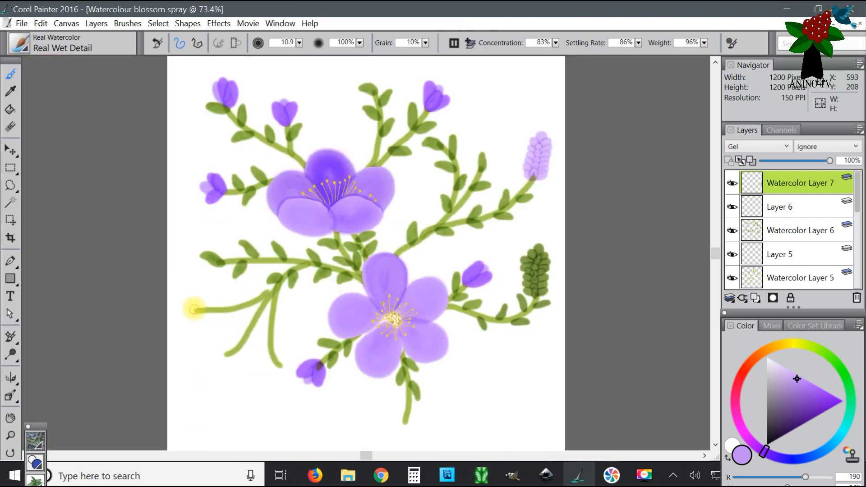
mouse_move(182, 301)
mouse_down()
mouse_move(195, 308)
mouse_move(187, 300)
mouse_up()
click(10, 436)
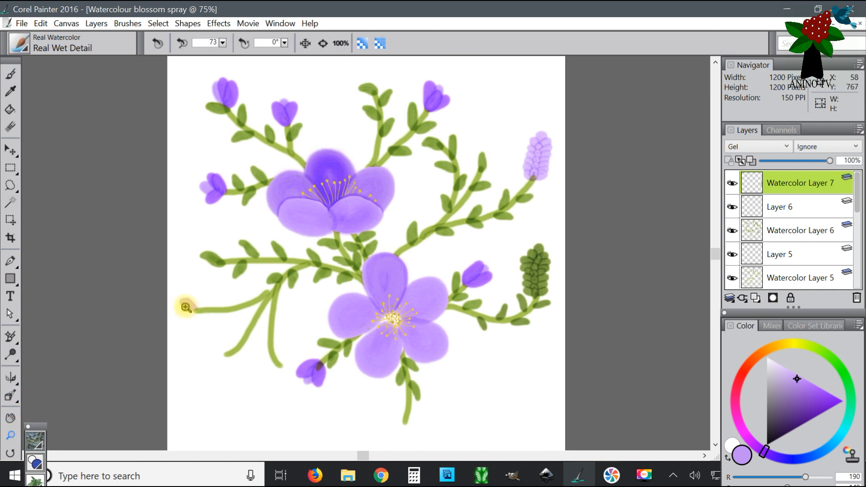
click(186, 307)
click(187, 305)
click(188, 303)
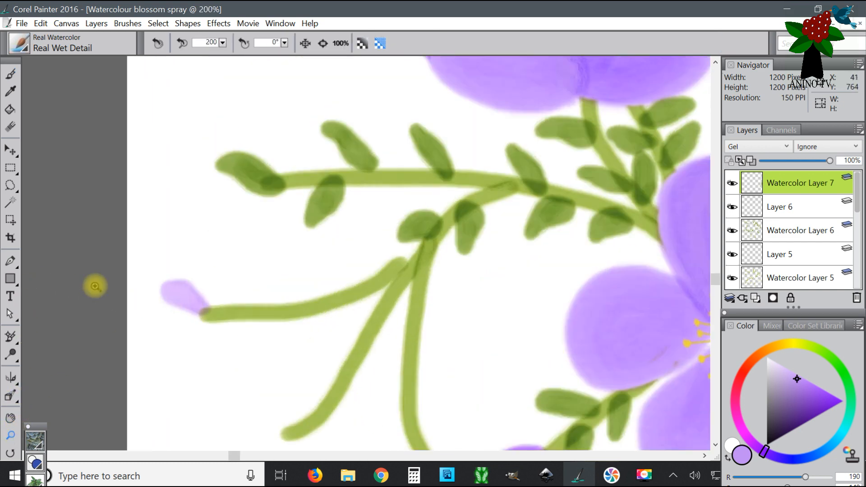
click(11, 73)
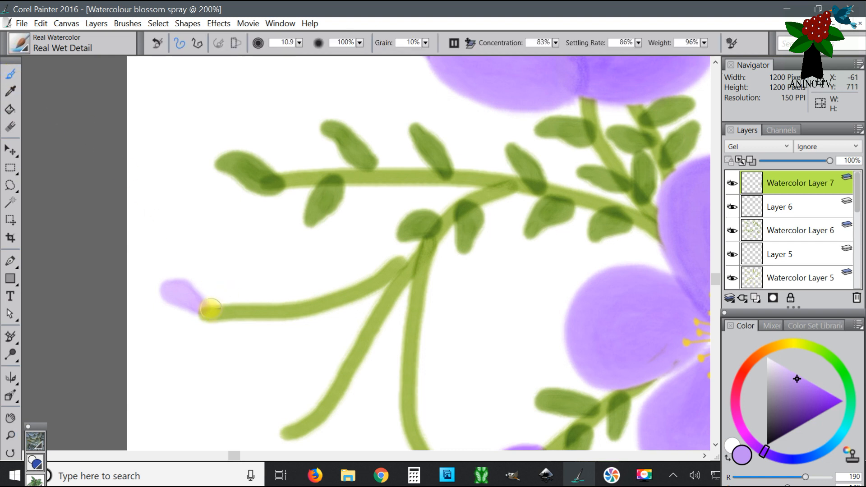
mouse_move(204, 303)
mouse_down()
mouse_move(203, 278)
mouse_move(210, 310)
mouse_move(207, 292)
mouse_move(204, 317)
mouse_move(190, 310)
mouse_move(175, 311)
mouse_move(177, 319)
mouse_move(199, 310)
mouse_move(191, 329)
mouse_move(203, 323)
mouse_move(205, 309)
mouse_move(201, 324)
mouse_move(217, 308)
mouse_move(216, 285)
mouse_move(220, 304)
mouse_move(209, 313)
mouse_move(191, 299)
mouse_move(228, 318)
mouse_move(212, 314)
mouse_move(212, 334)
mouse_move(224, 291)
mouse_move(232, 298)
mouse_move(222, 314)
mouse_up()
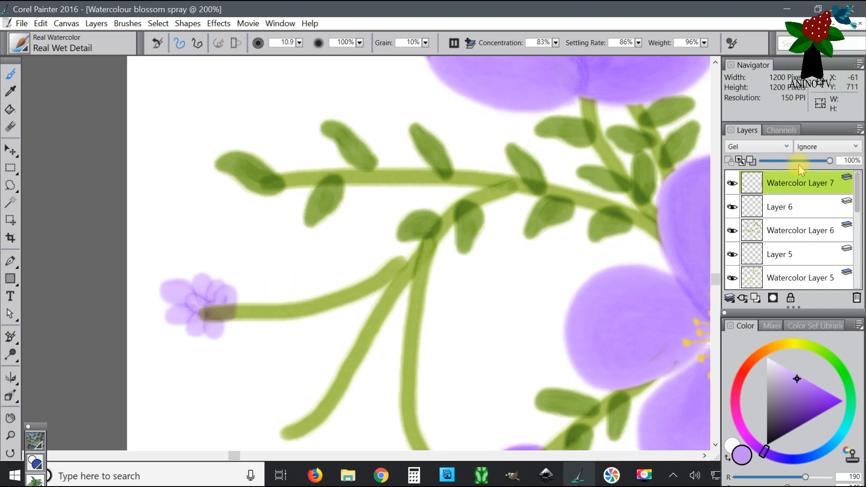
- Identify the stem's layer by toggling layer visibility, and on Watercolor Layer 5 erase the stem end beneath the small violet flower
click(732, 231)
click(732, 231)
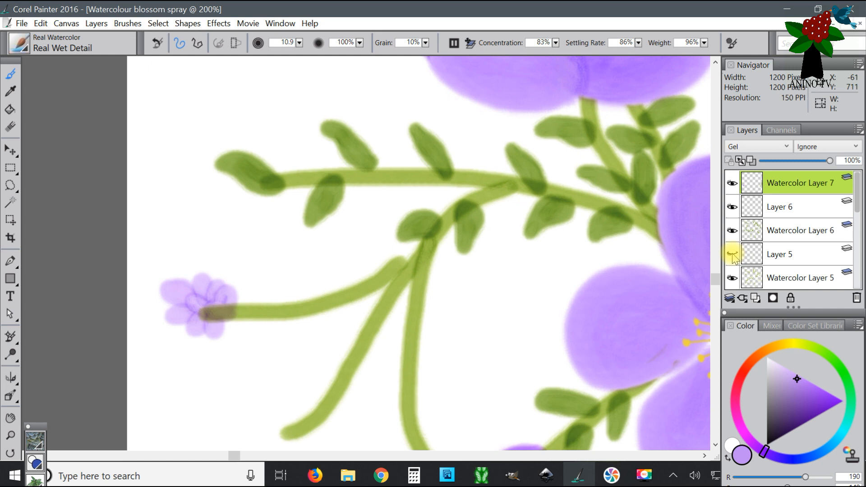
click(732, 278)
click(732, 279)
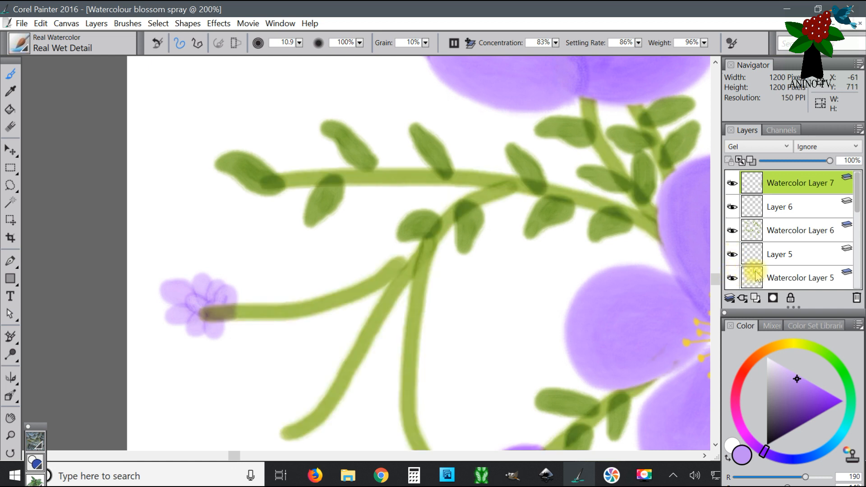
click(772, 273)
click(10, 129)
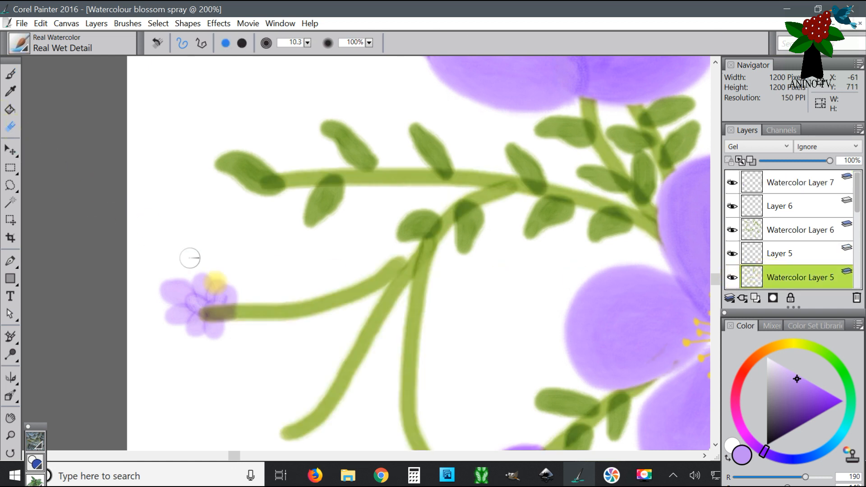
mouse_move(227, 308)
mouse_down()
mouse_move(201, 312)
mouse_move(222, 306)
mouse_up()
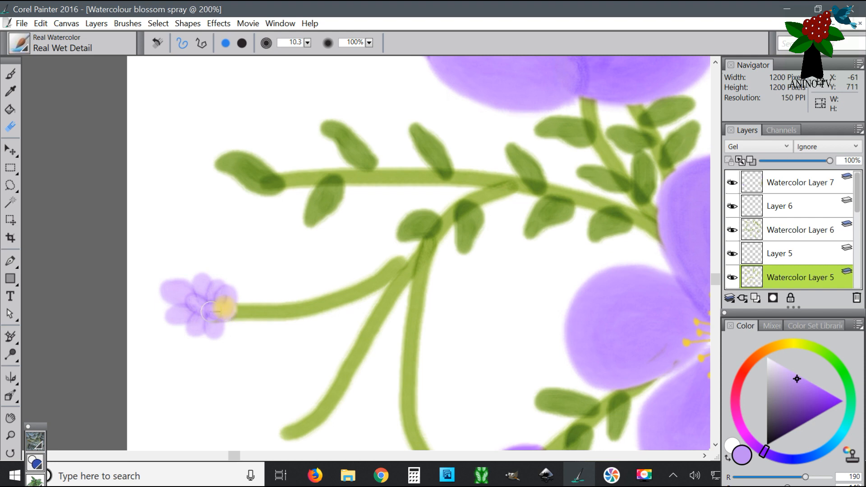
- With green sampled from an upper twig and brush size 6.2, paint thin side twigs along the middle of the lower left stems
click(280, 23)
click(345, 60)
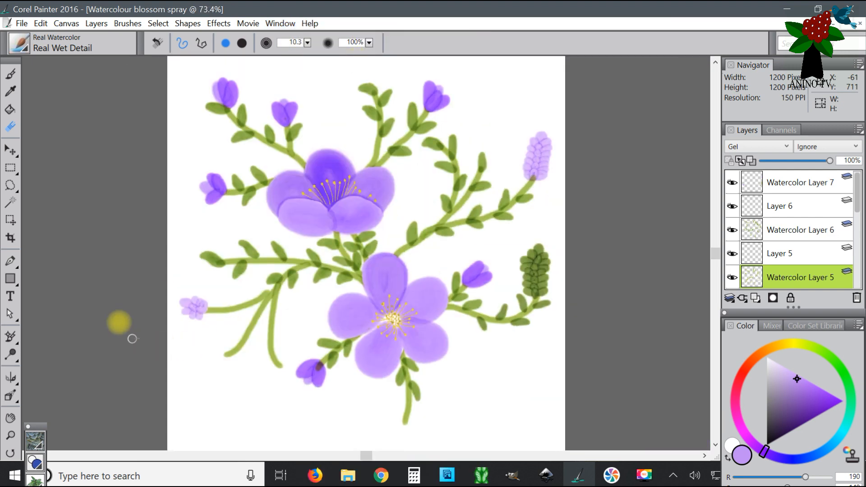
click(11, 74)
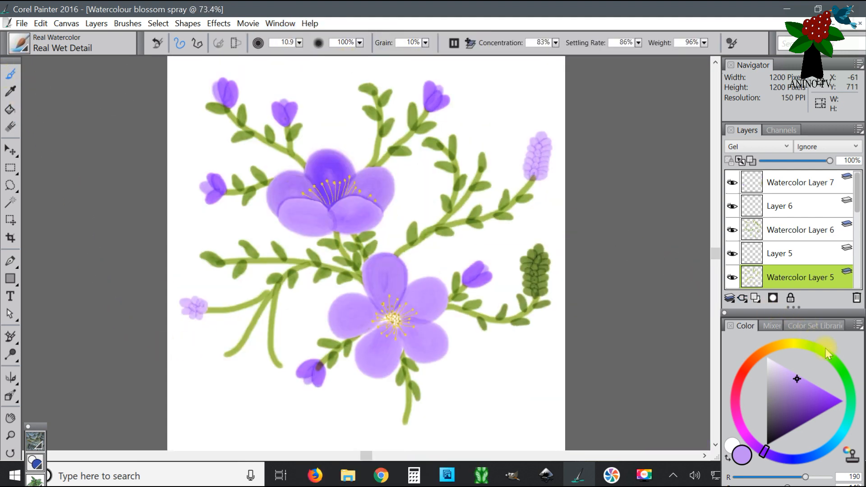
click(10, 90)
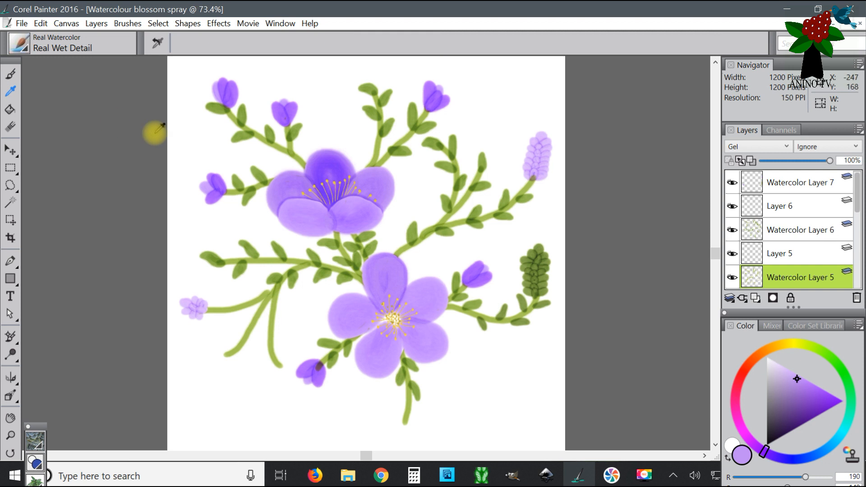
click(381, 134)
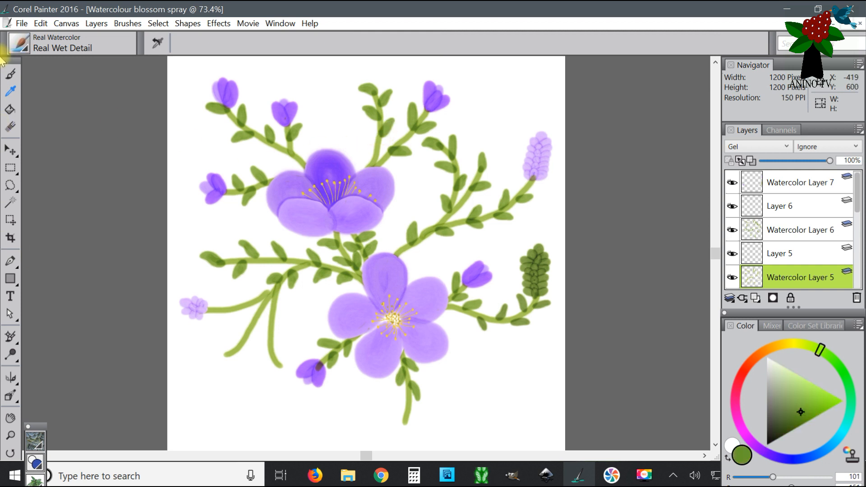
click(11, 74)
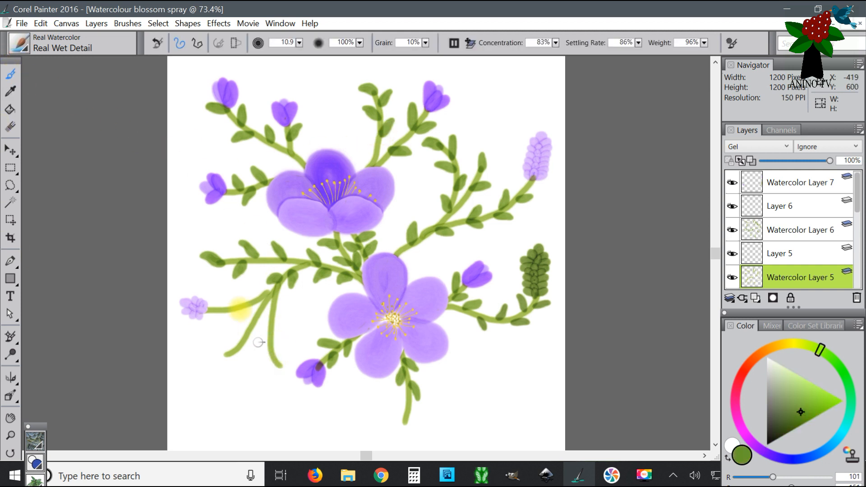
click(299, 43)
click(152, 51)
mouse_move(249, 339)
mouse_down()
mouse_move(251, 368)
mouse_move(239, 373)
mouse_move(206, 358)
mouse_move(209, 346)
mouse_up()
mouse_move(250, 326)
mouse_down()
mouse_move(219, 332)
mouse_move(256, 344)
mouse_move(232, 371)
mouse_up()
- Paint thin green side twigs along both sides of the downward-curving stem at the lower left and fit the canvas in view
drag(272, 344, 264, 374)
mouse_move(271, 337)
mouse_down()
mouse_move(290, 354)
mouse_move(256, 353)
mouse_up()
drag(274, 317, 288, 337)
mouse_move(270, 307)
mouse_down()
mouse_move(262, 327)
mouse_move(291, 324)
mouse_up()
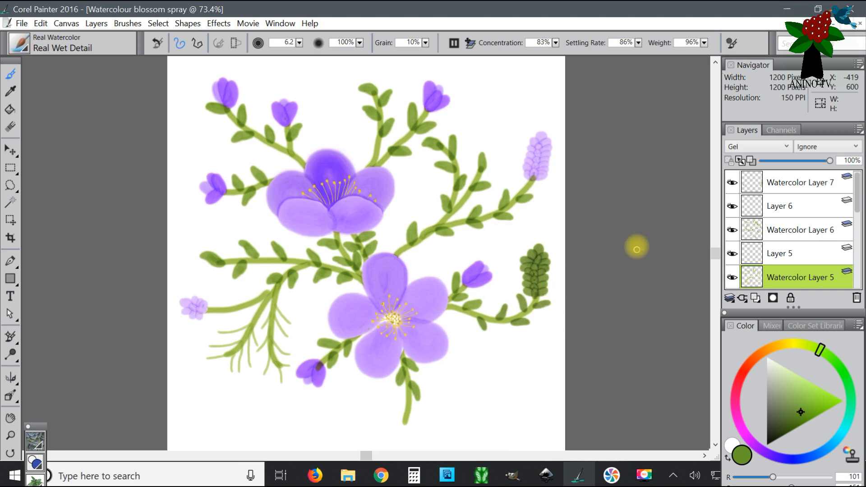
click(280, 23)
click(338, 60)
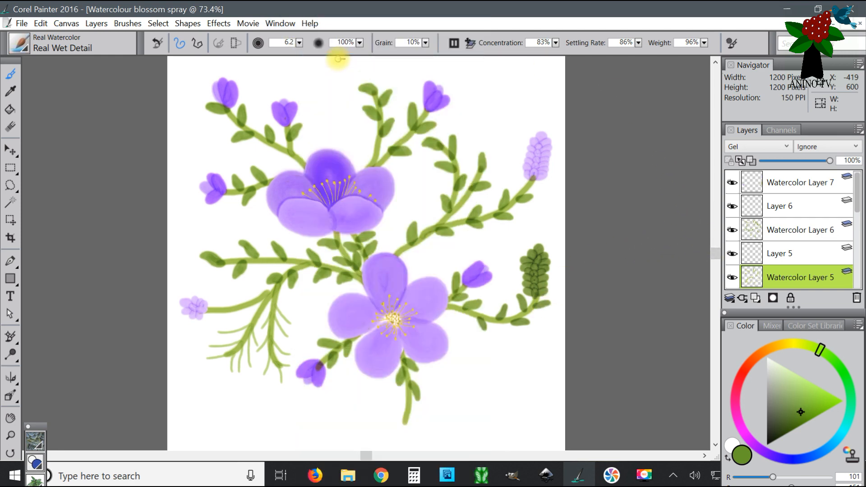